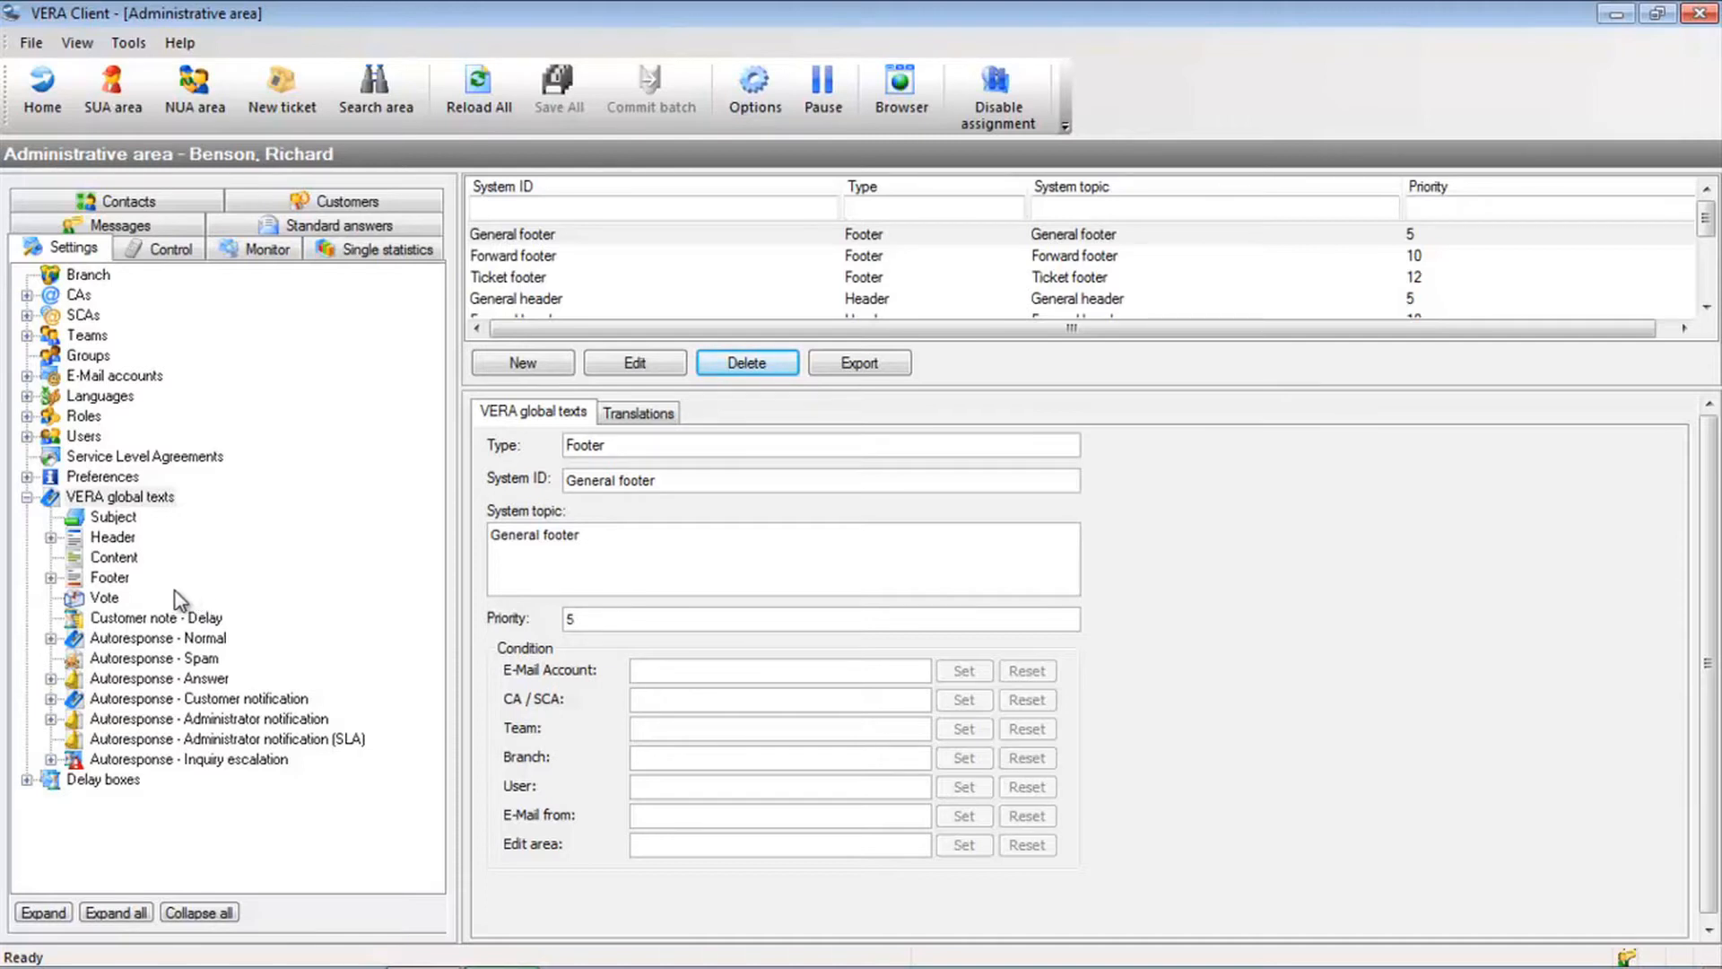
Show the Autoresponse - Normal global texts with the Notice of receipt entry
click(178, 638)
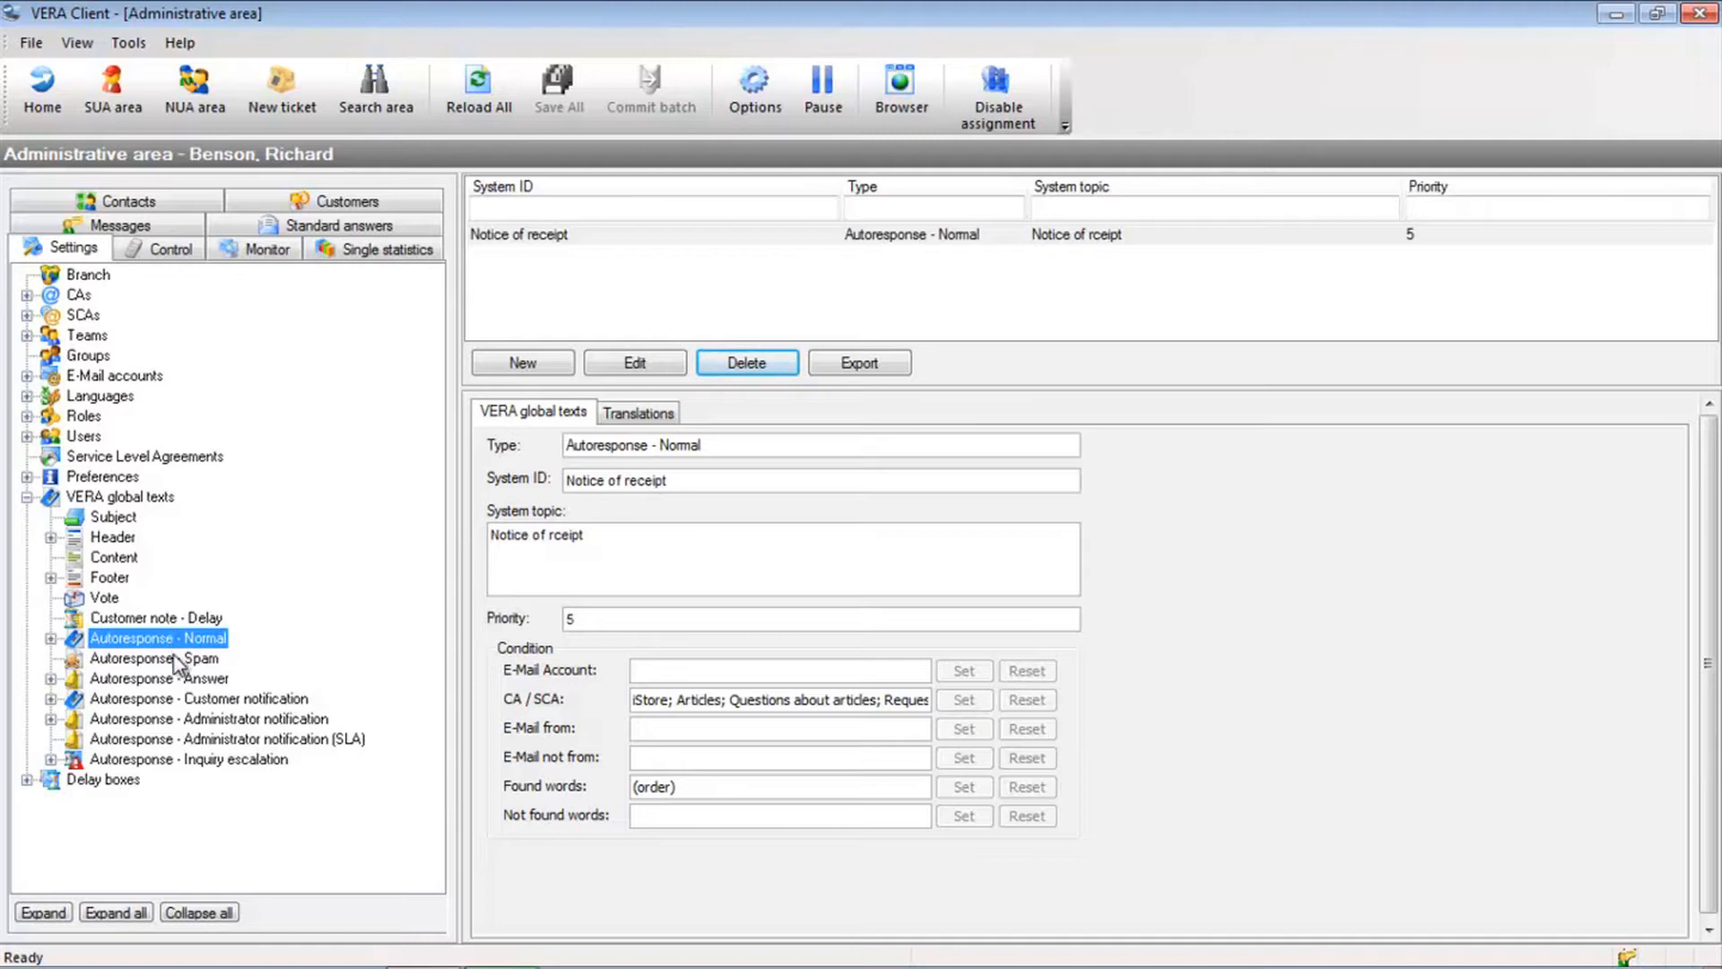
Browse the Spam, Answer and Customer notification autoresponse texts in turn
click(176, 663)
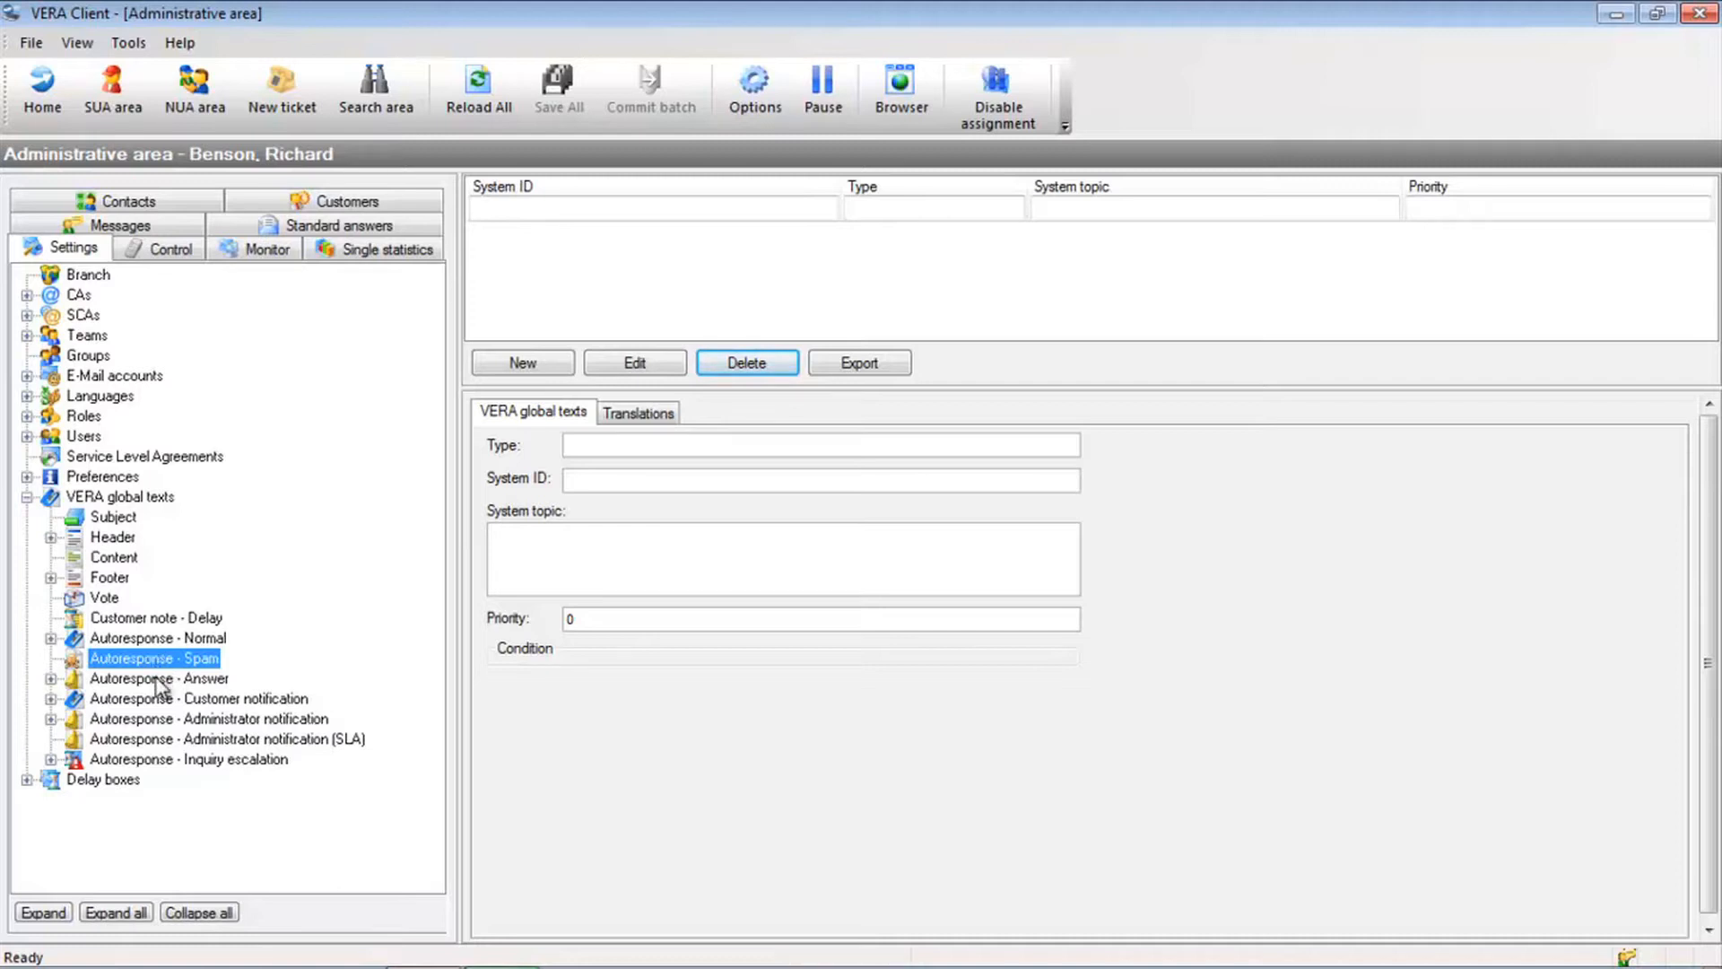
click(159, 681)
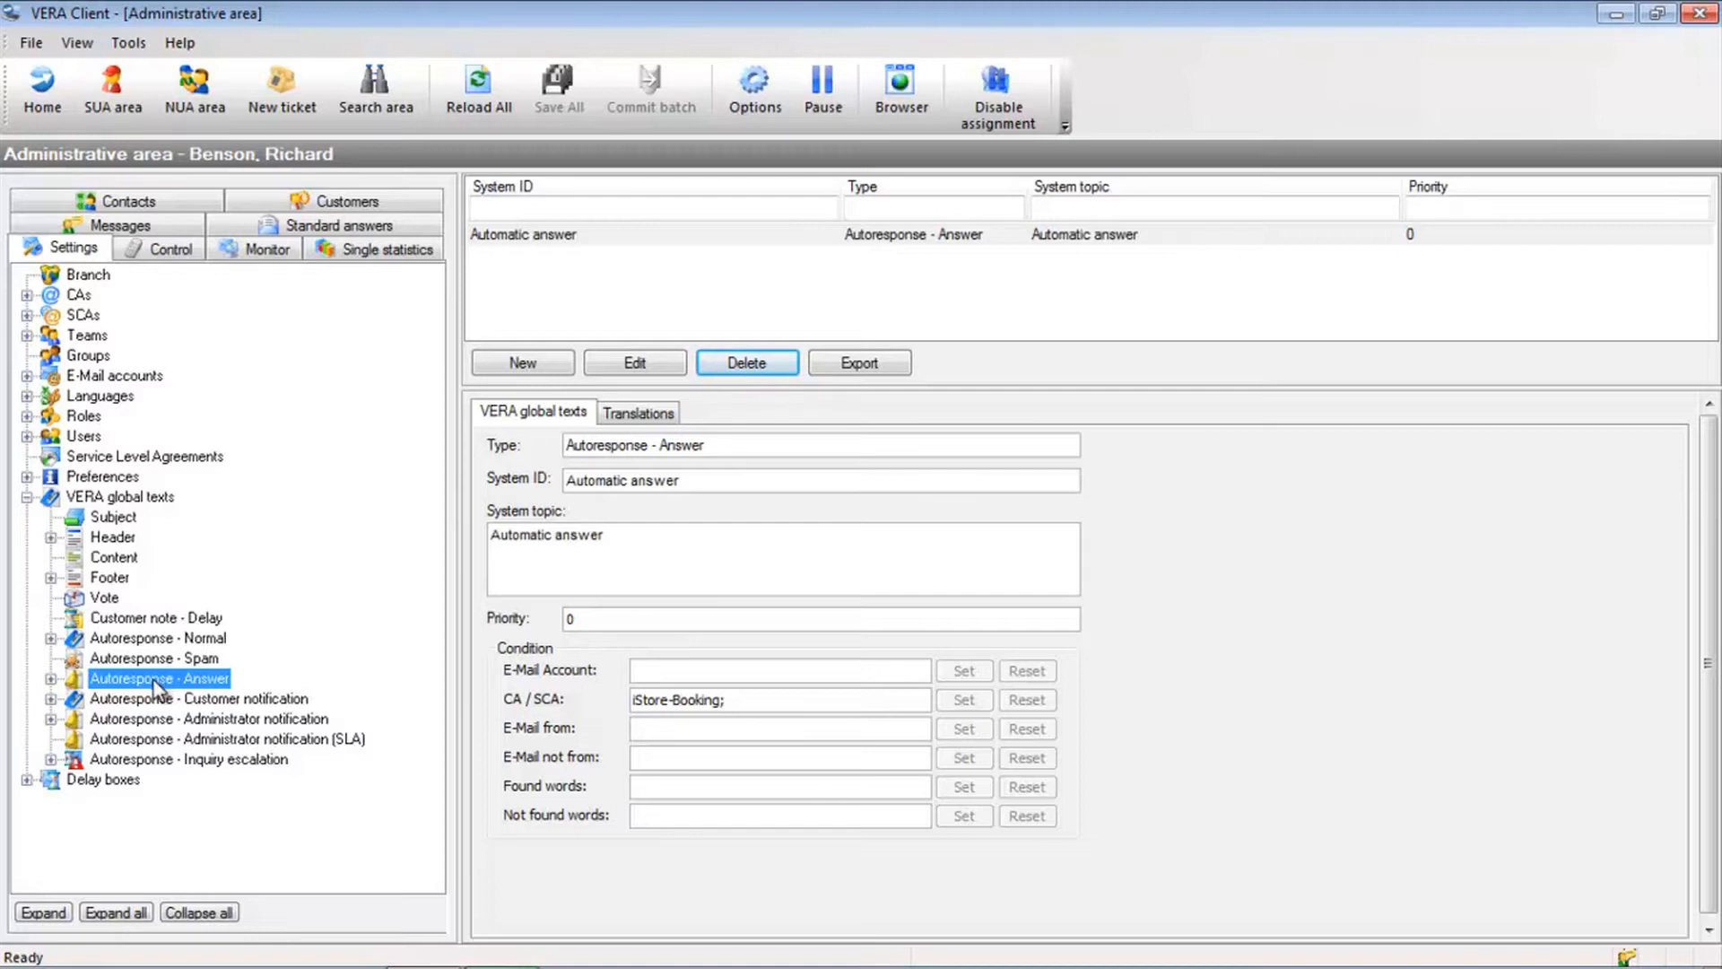
click(156, 699)
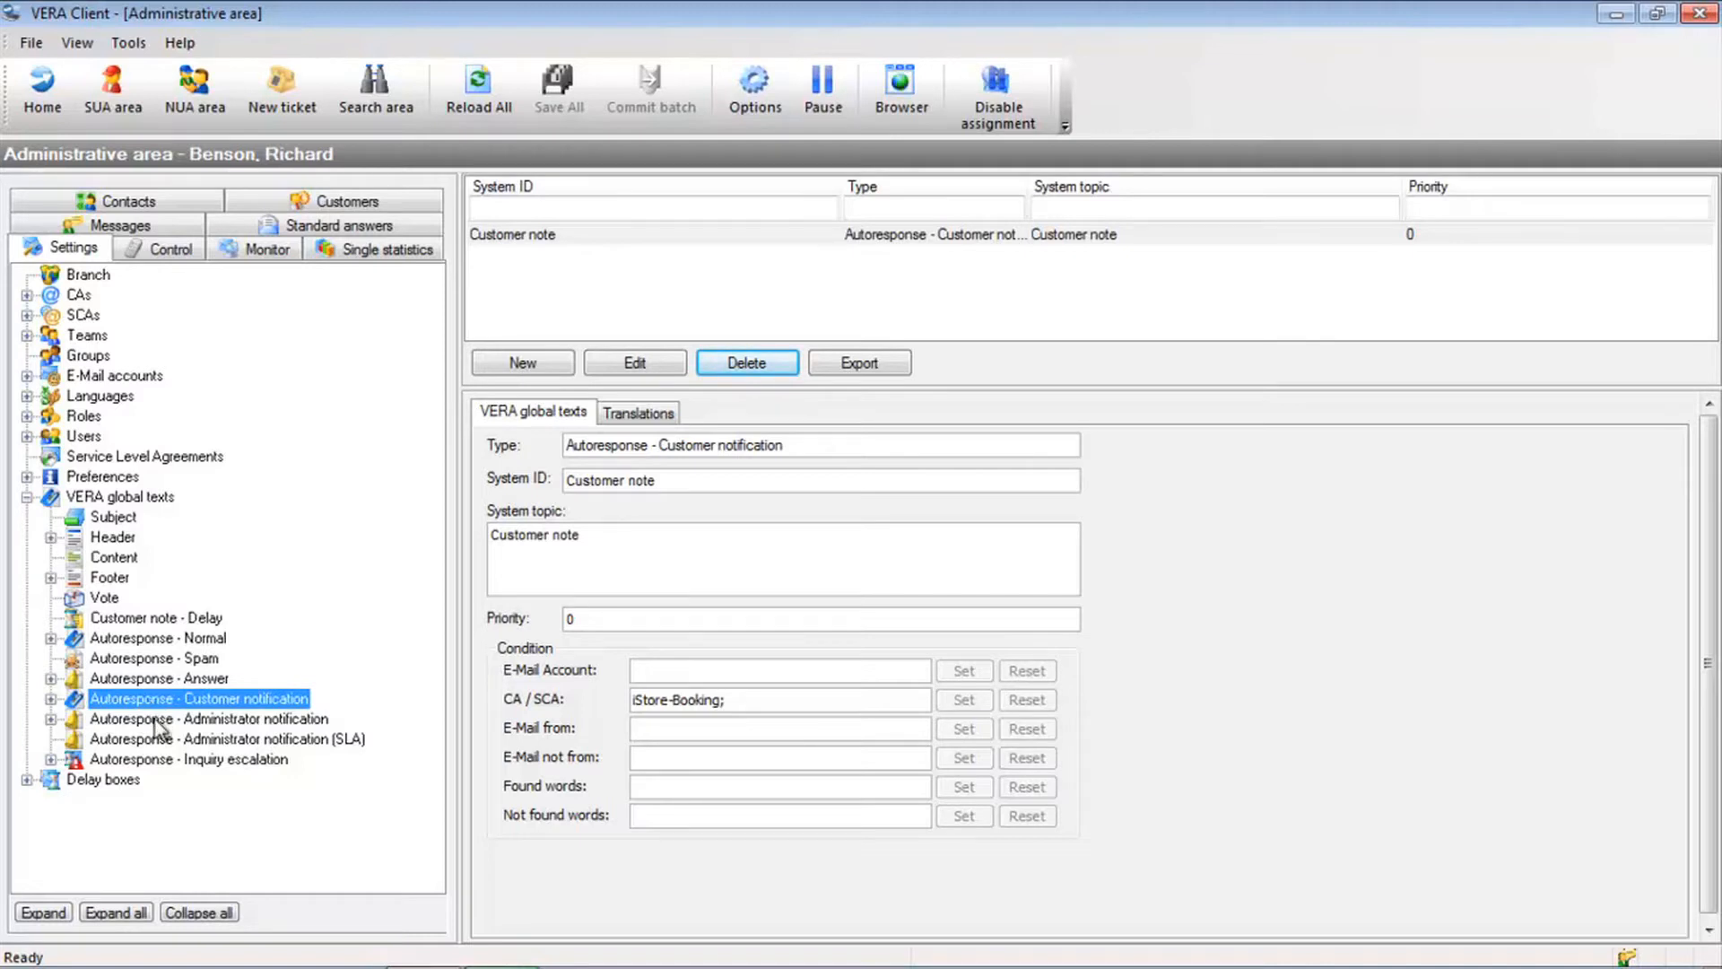
Check the Administrator notification and Inquiry escalation texts, then start a new Normal autoresponse entry
click(158, 722)
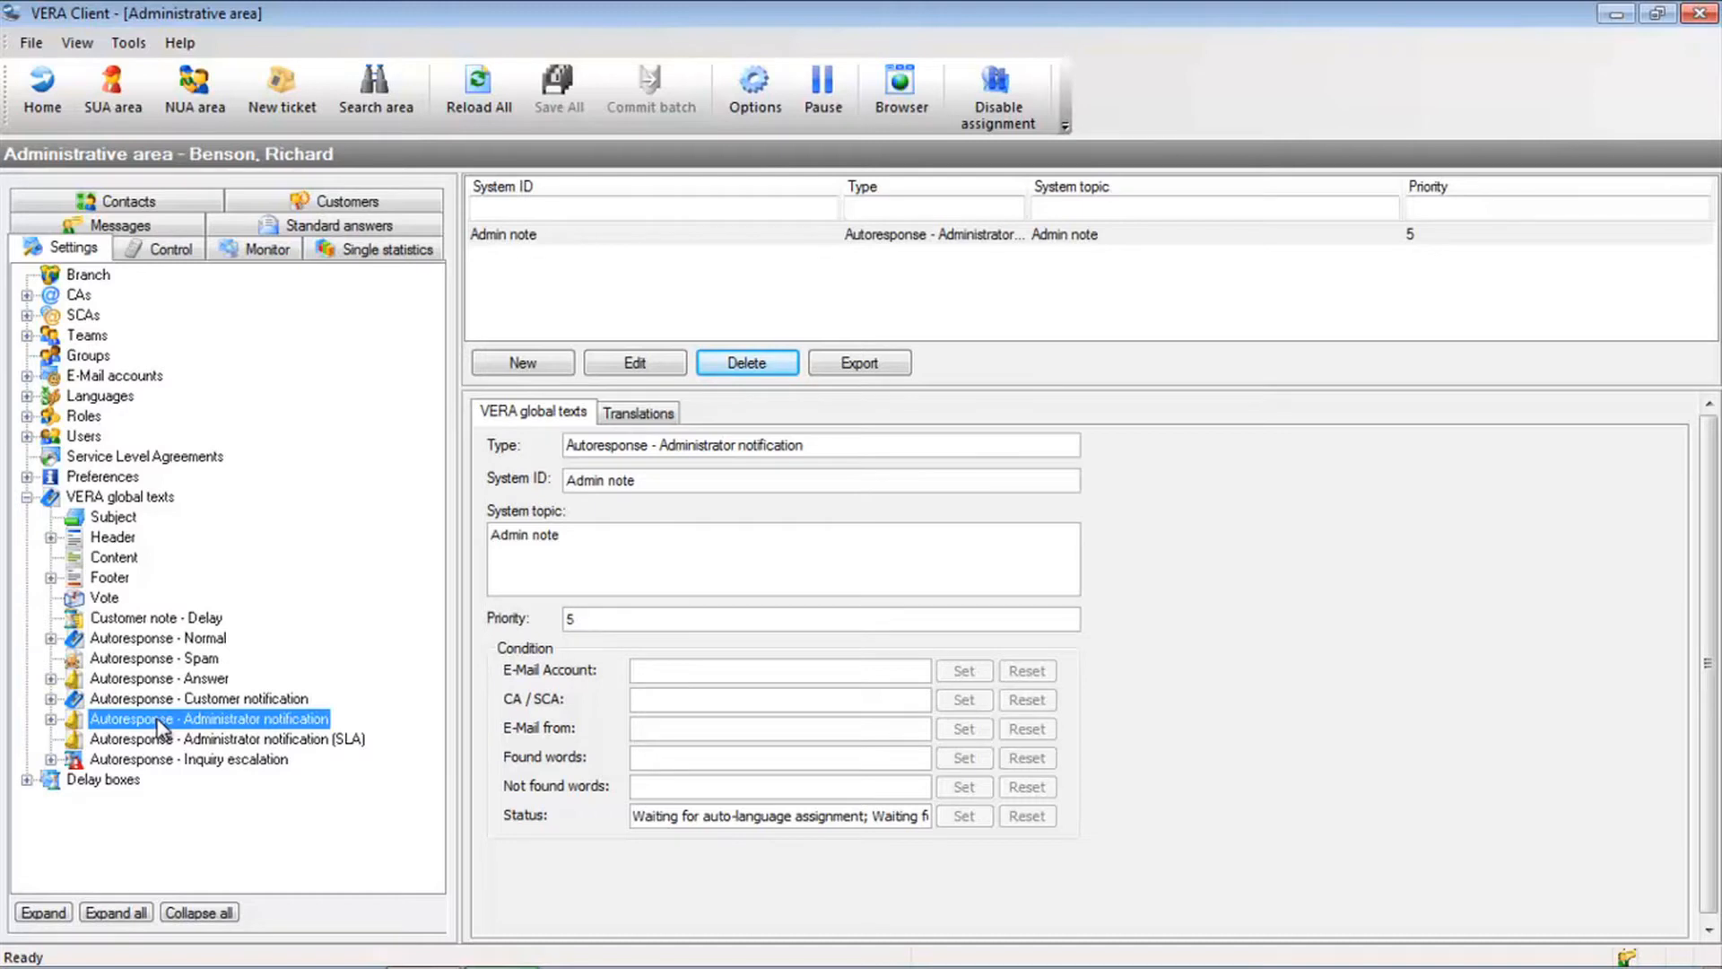
click(171, 757)
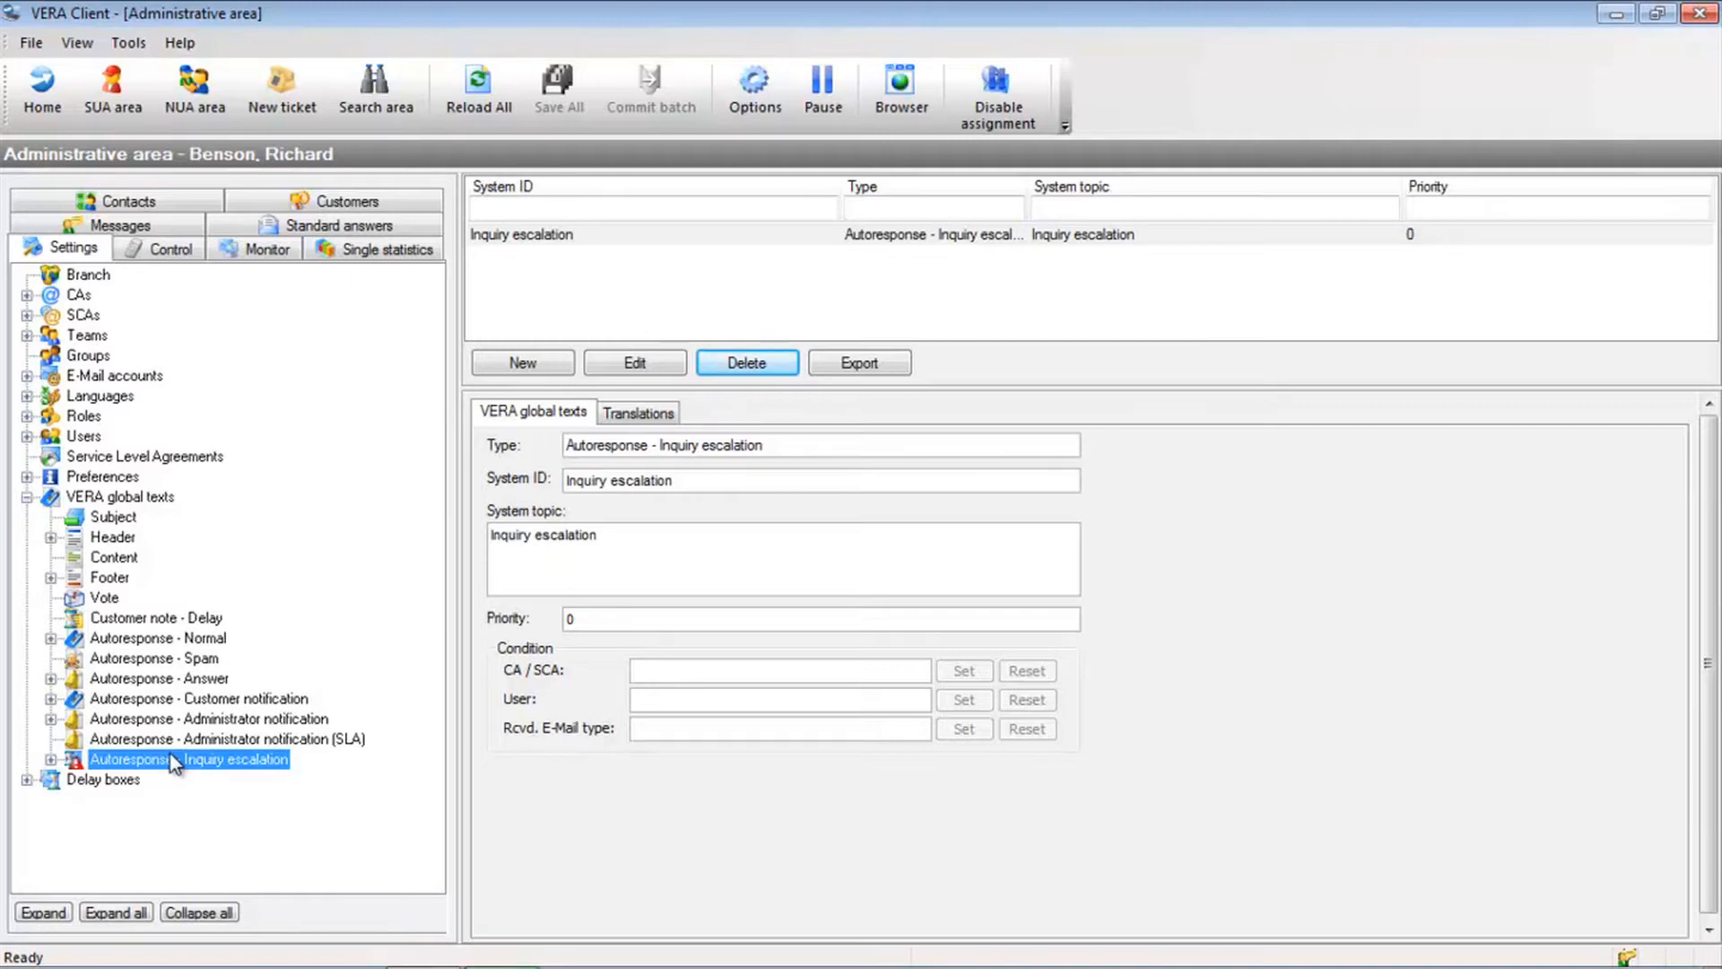
click(187, 639)
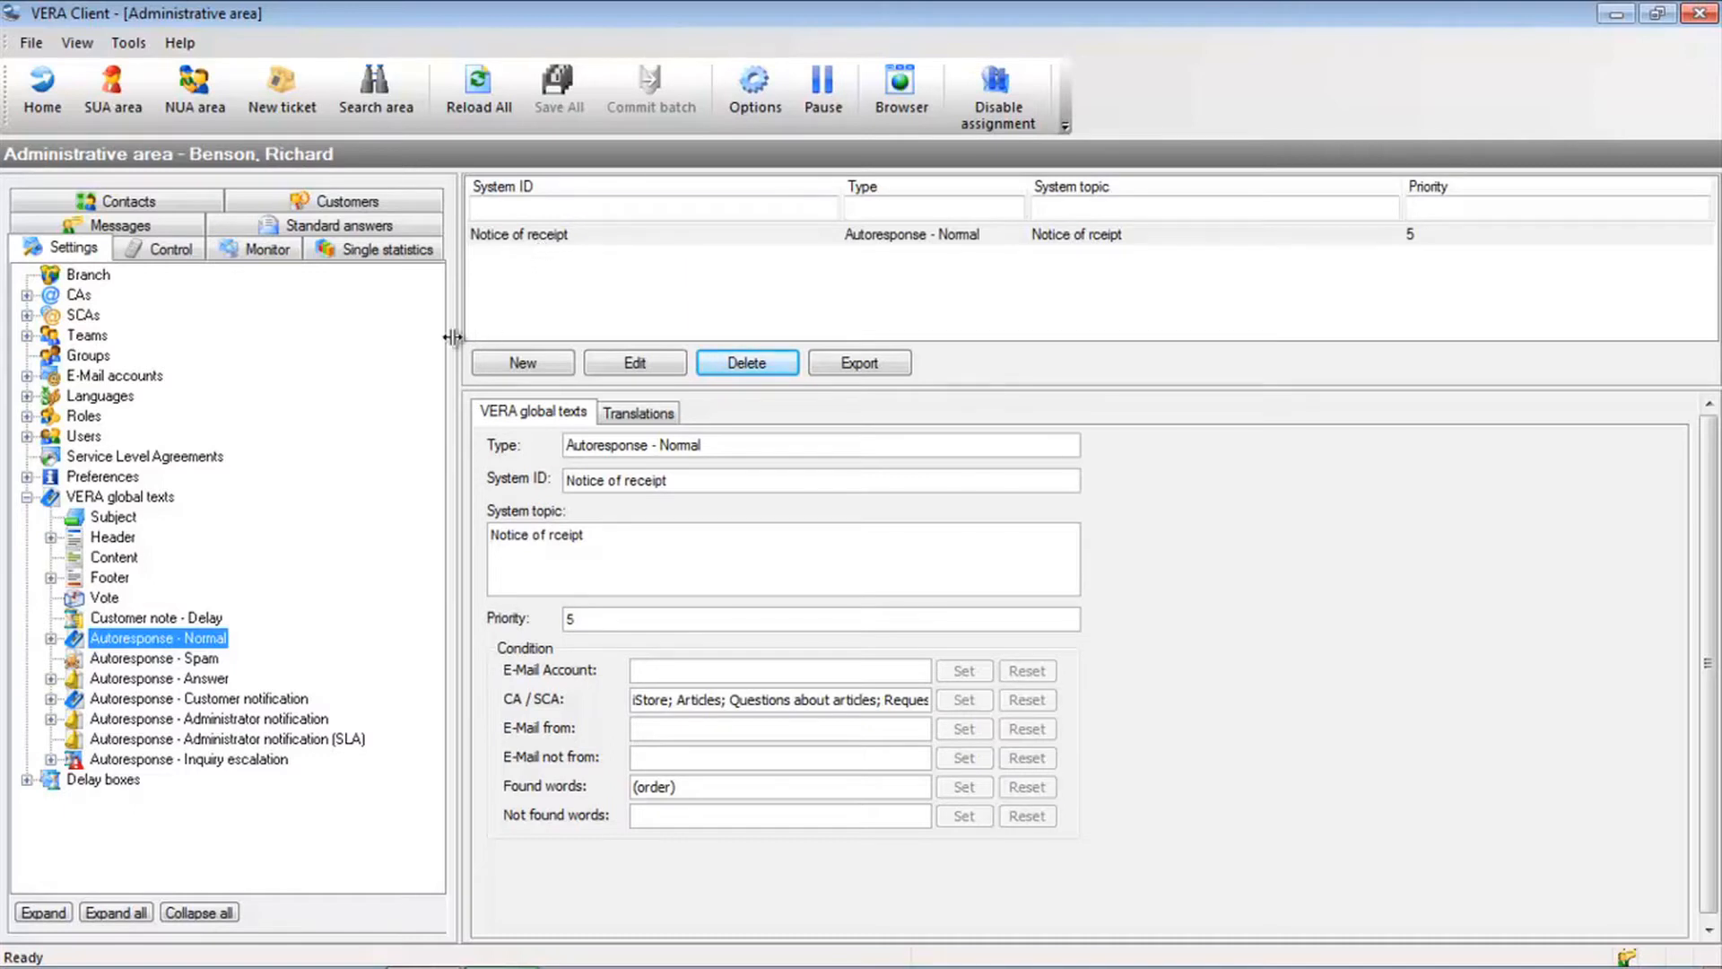
click(500, 365)
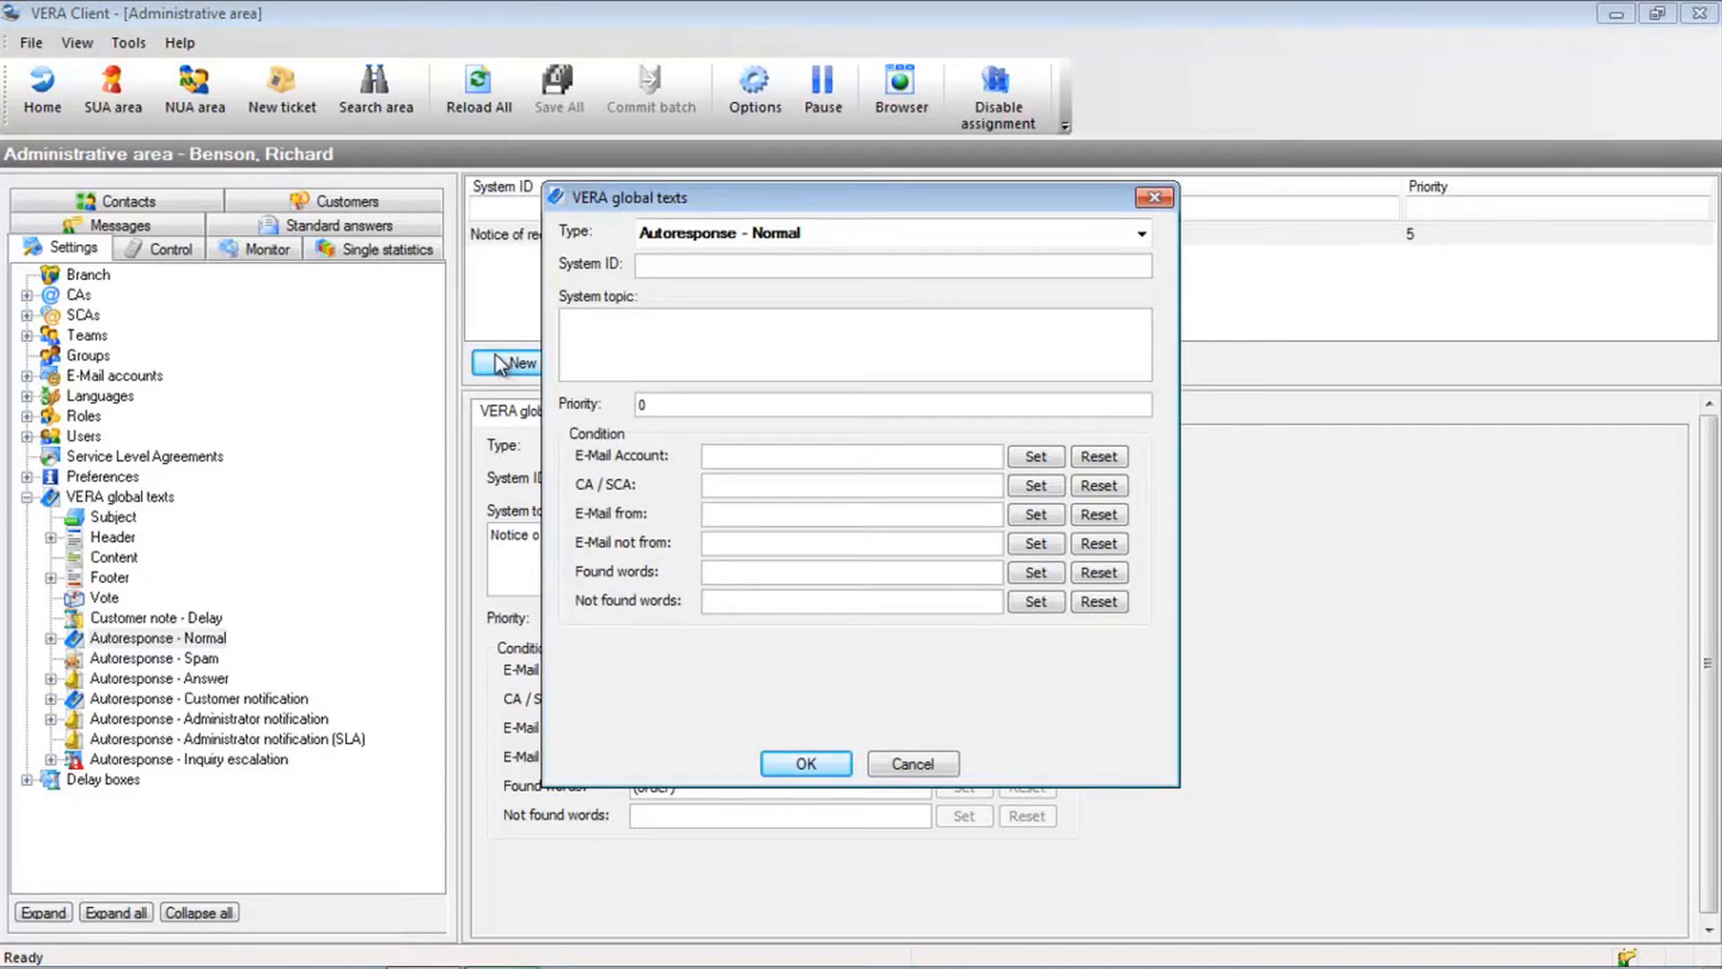
Give the new entry System ID and topic 'Receipt ticket' with priority 5
text(Receipt ticket)
key(Tab)
text(Receipt ticket)
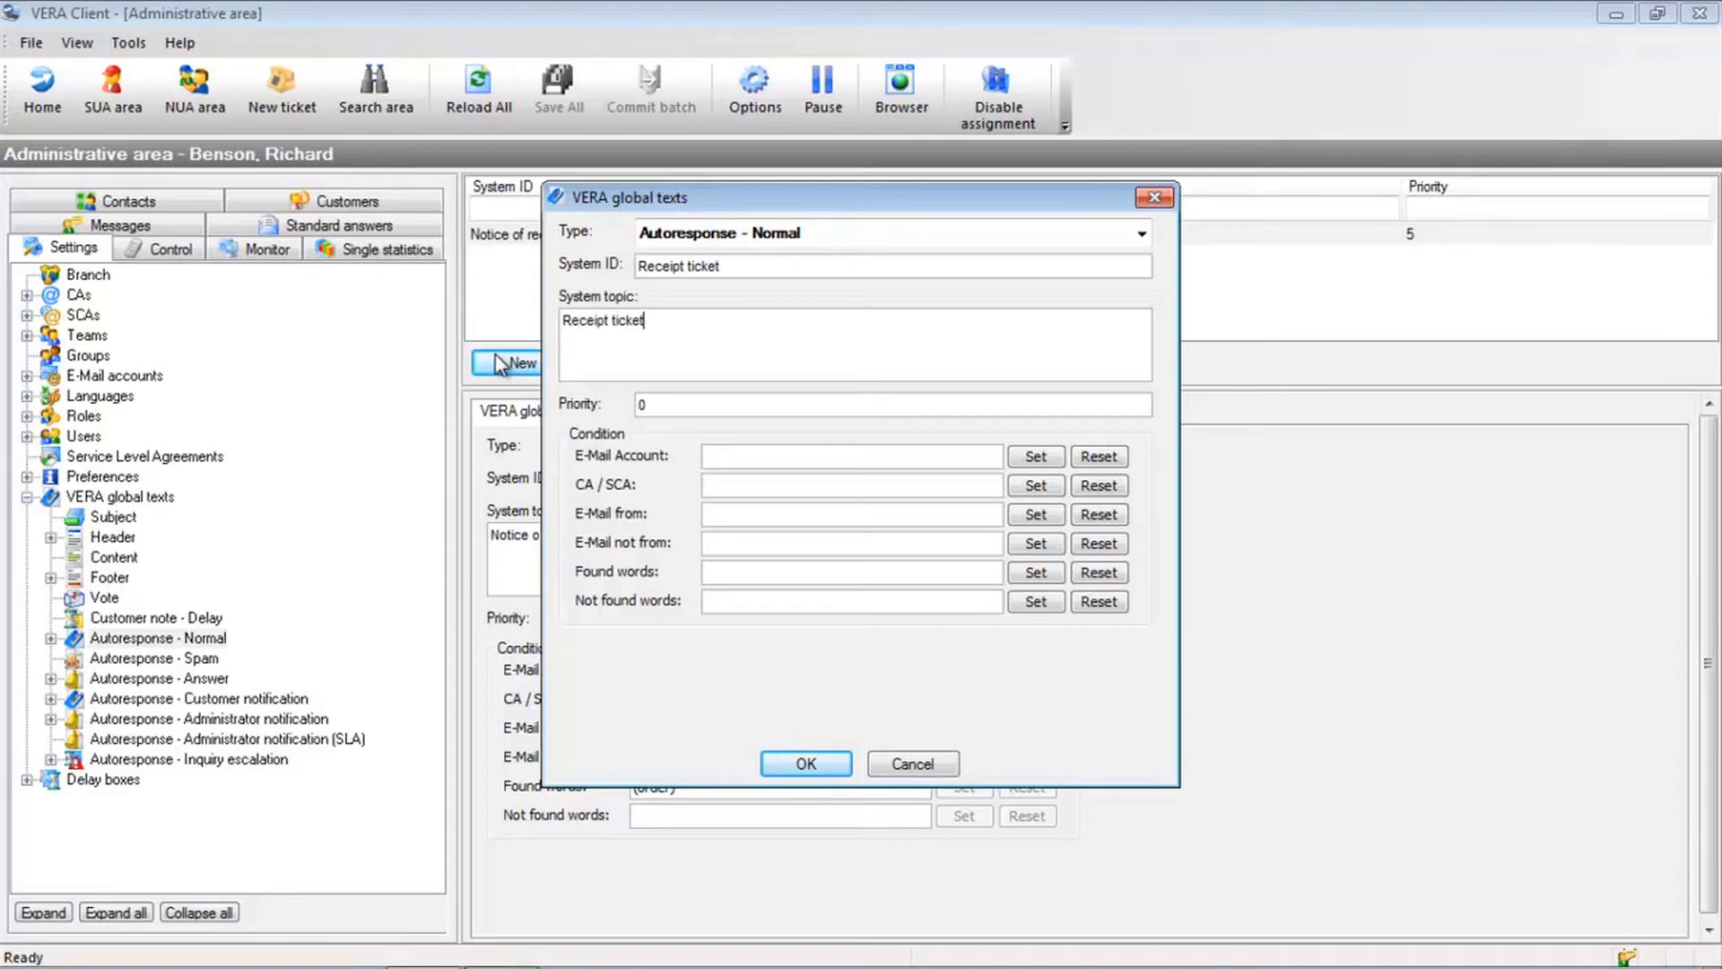
click(643, 405)
drag(642, 405, 612, 411)
text(5)
Look at the e-mail account condition but leave it unset
click(985, 458)
click(1034, 459)
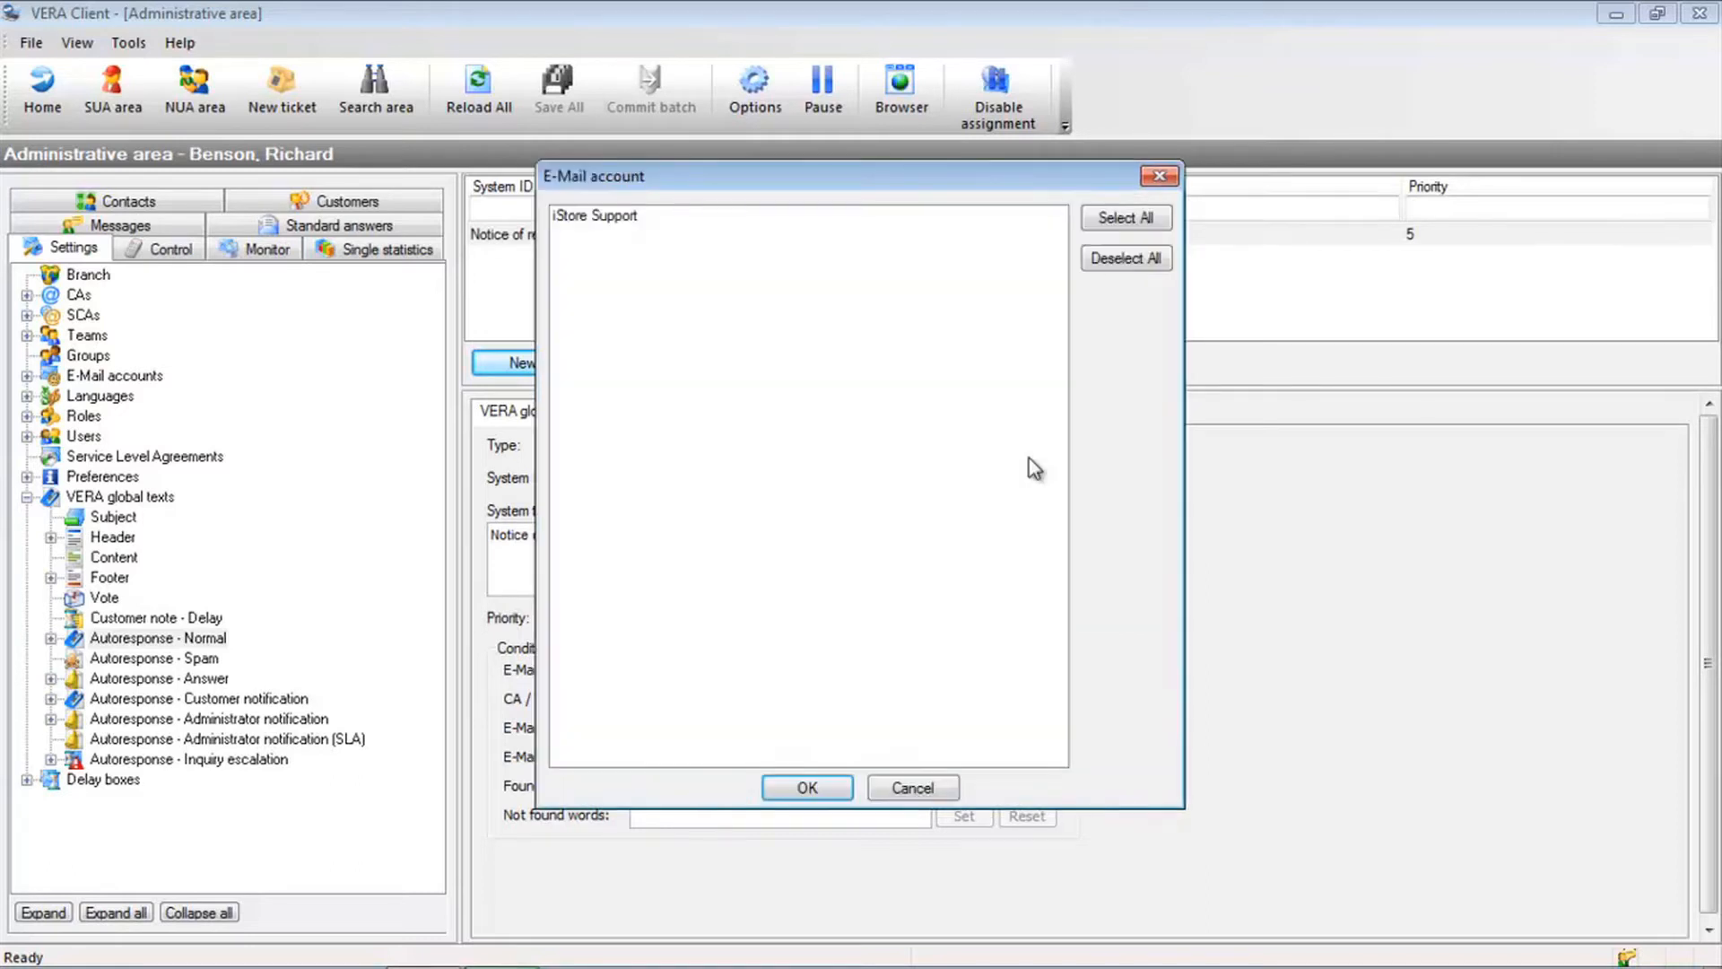
click(661, 227)
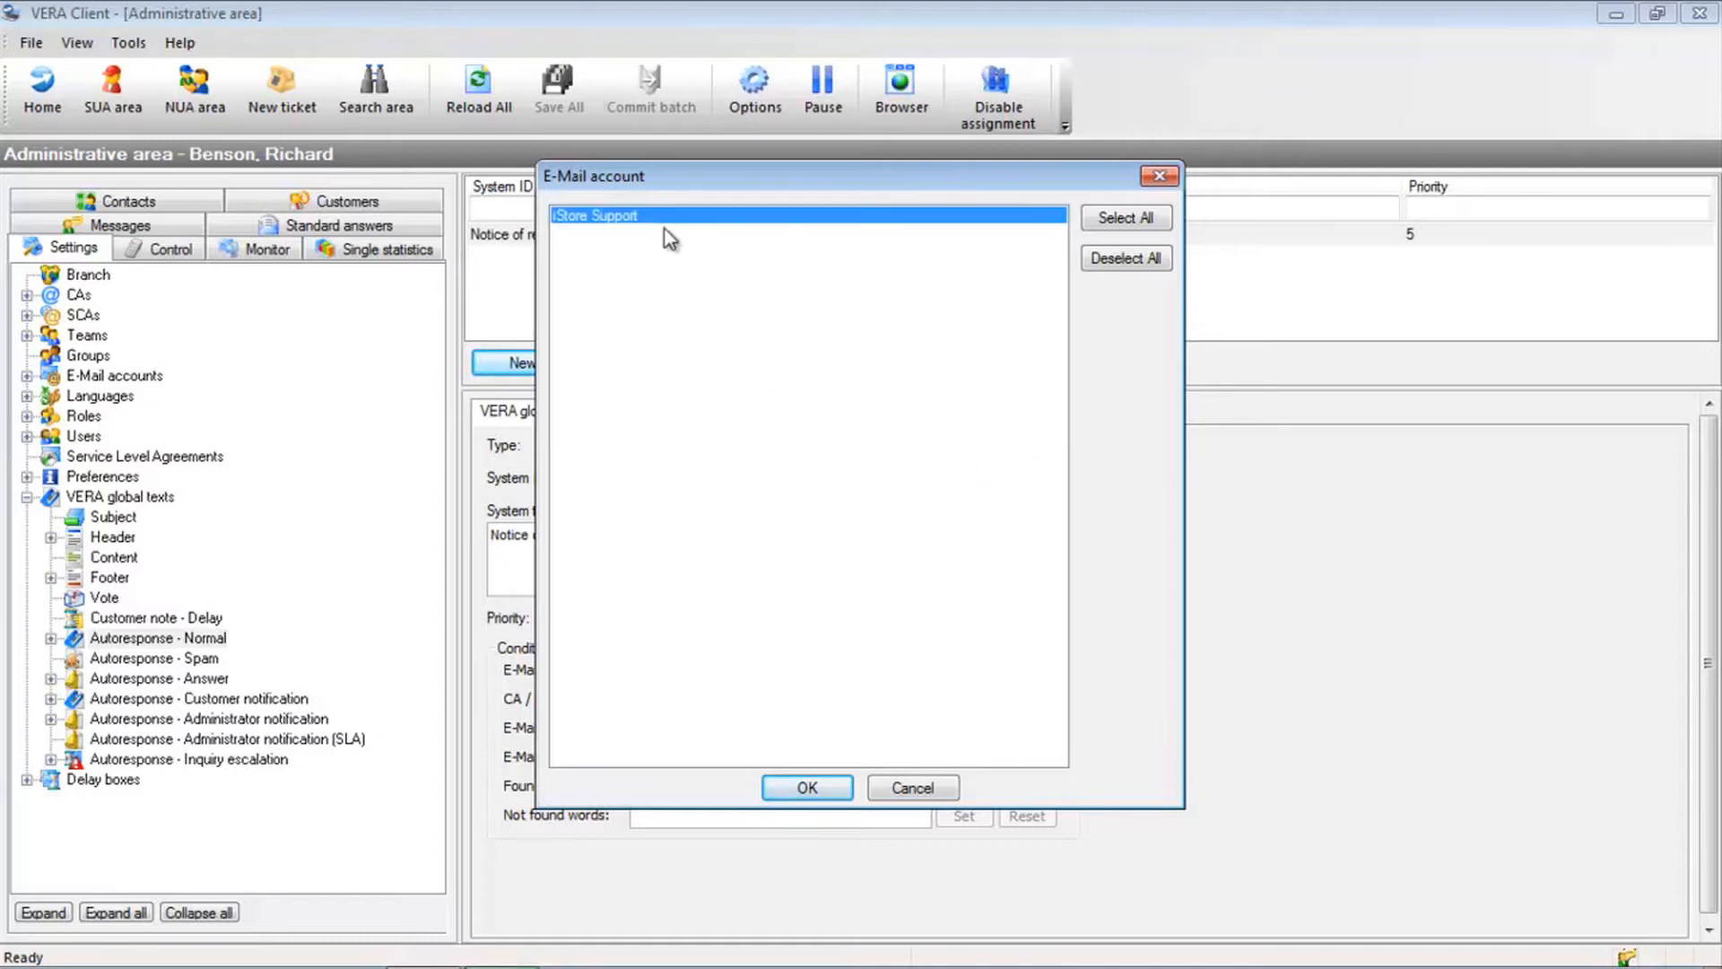
click(890, 788)
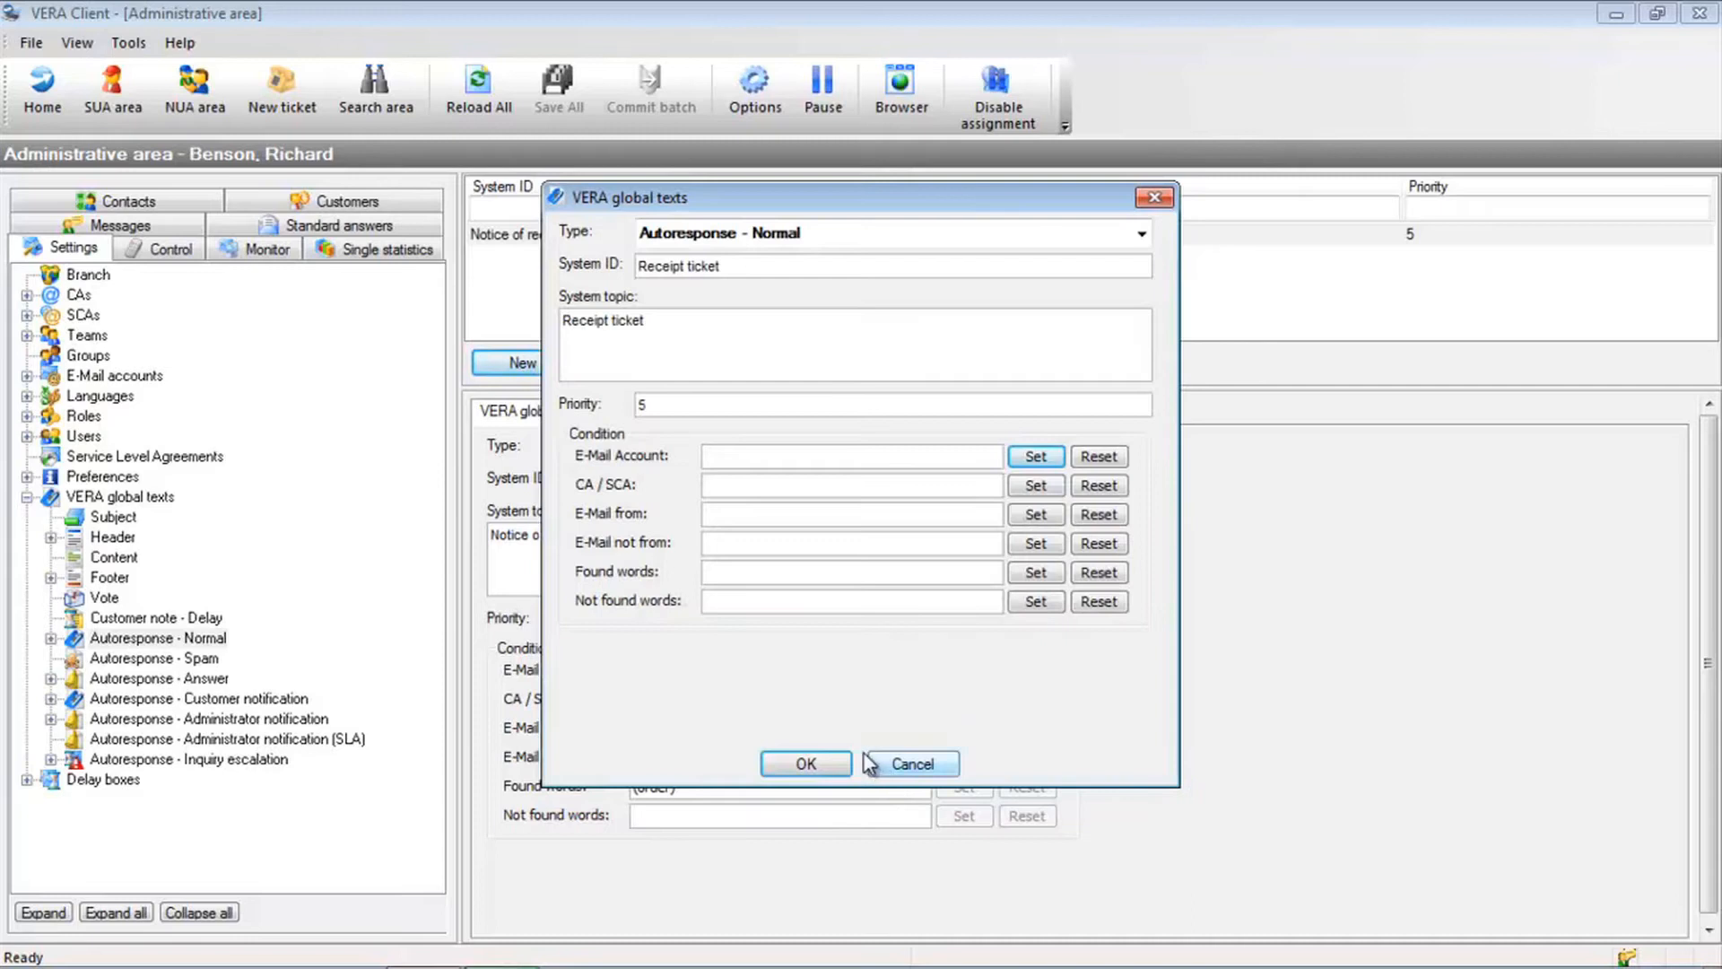
Restrict the CA / SCA condition to iStore-Tickets; Ticket orders
click(1032, 489)
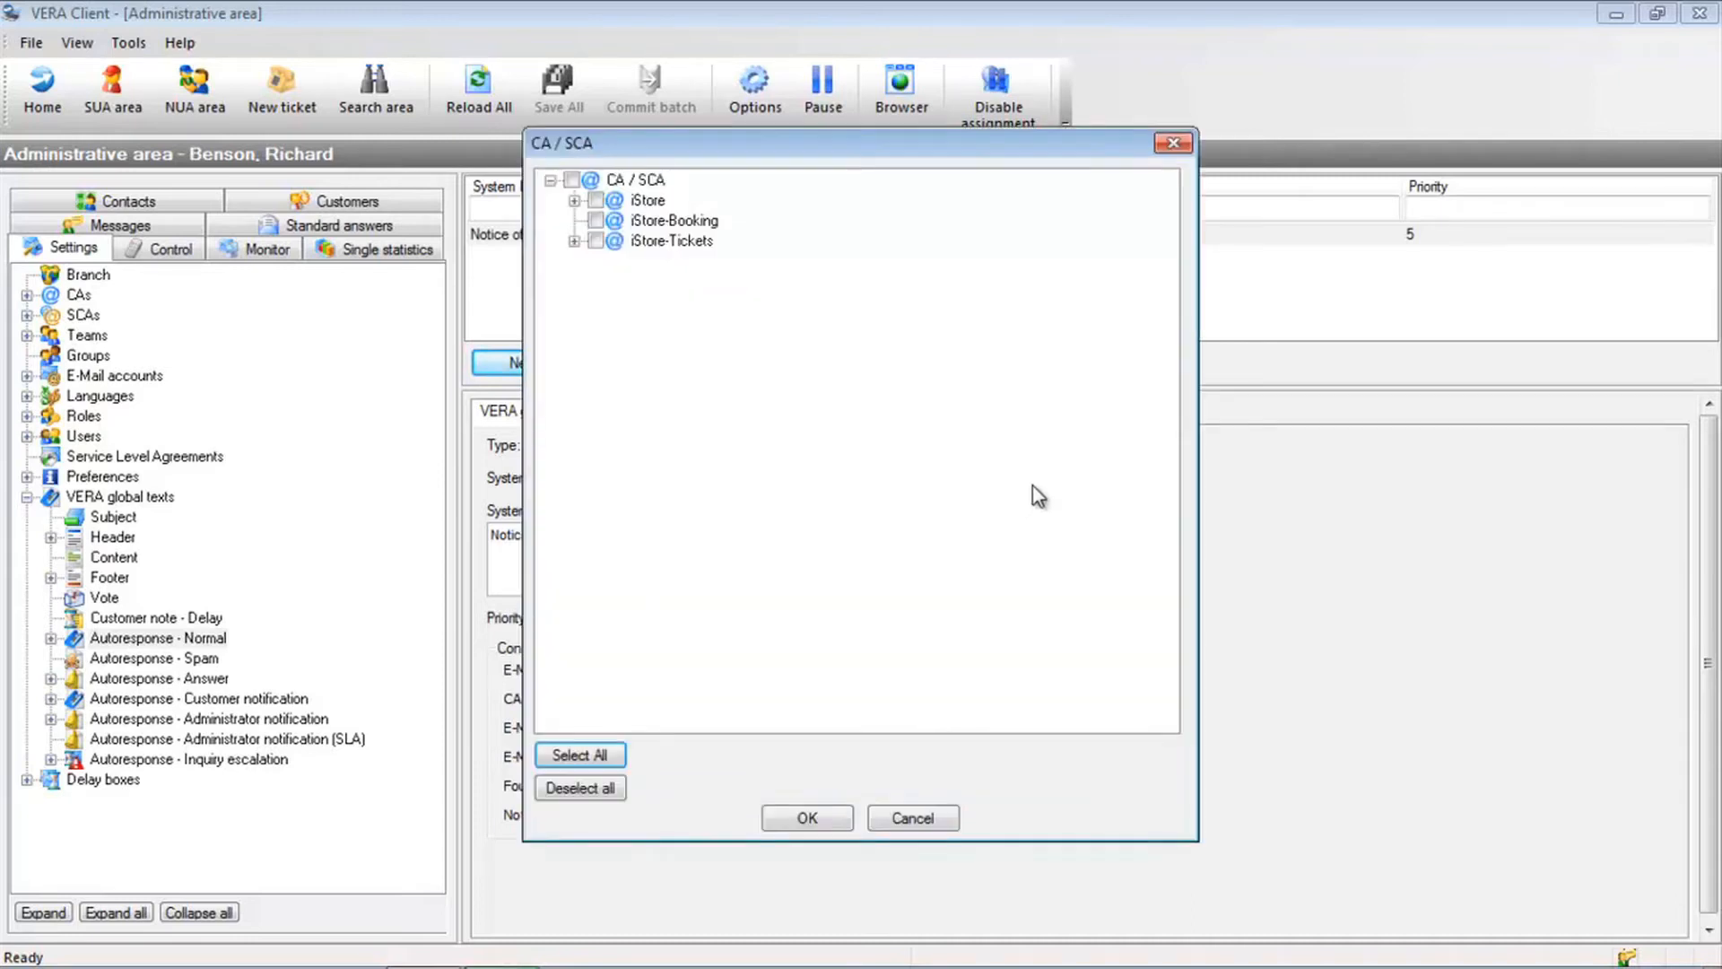
click(574, 242)
click(596, 242)
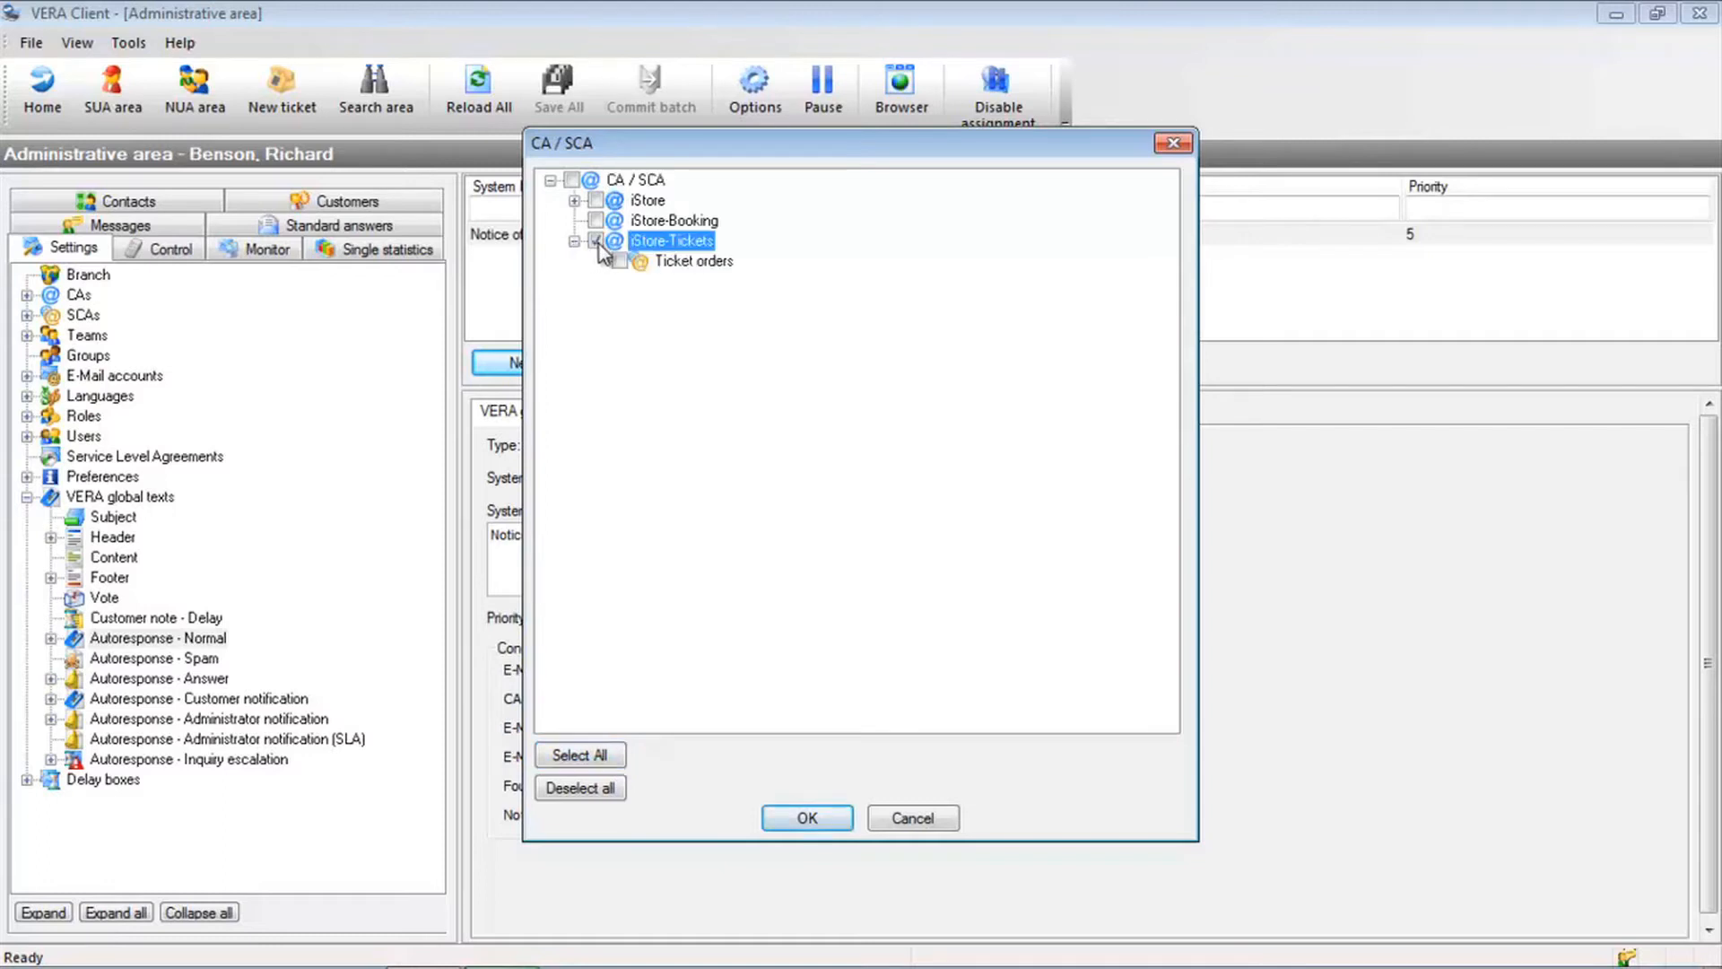
click(621, 262)
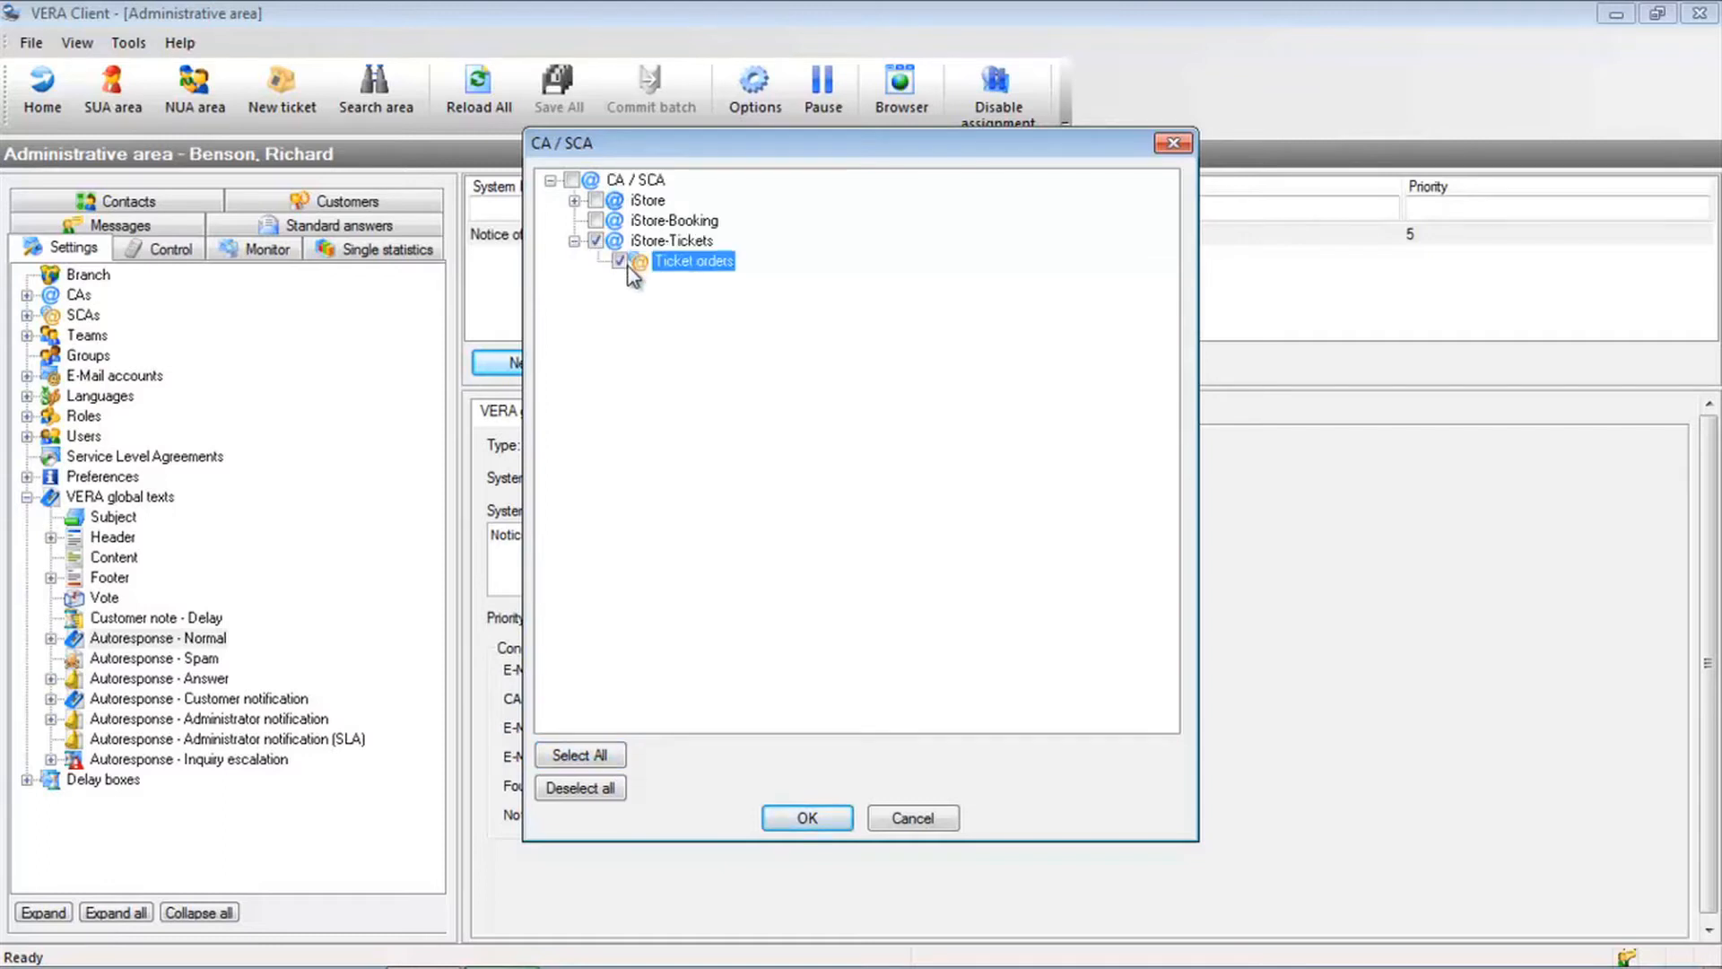
click(798, 820)
click(791, 516)
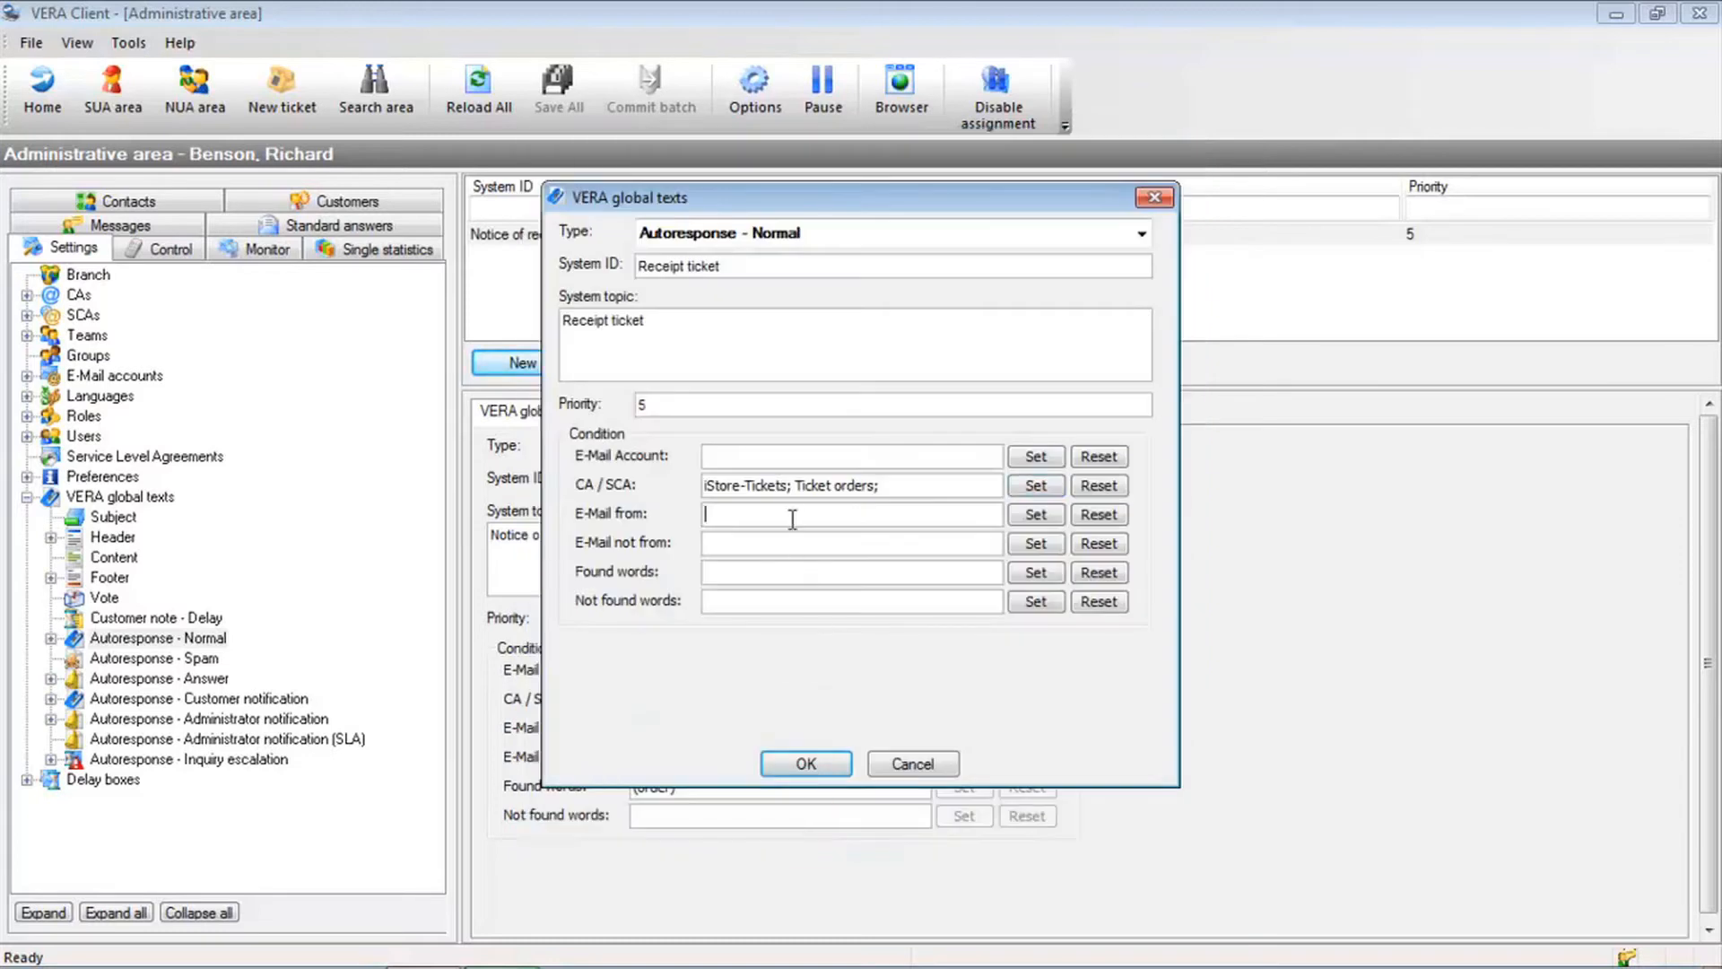
Add a customer sender address to E-Mail from, leaving E-Mail not from empty
click(1036, 515)
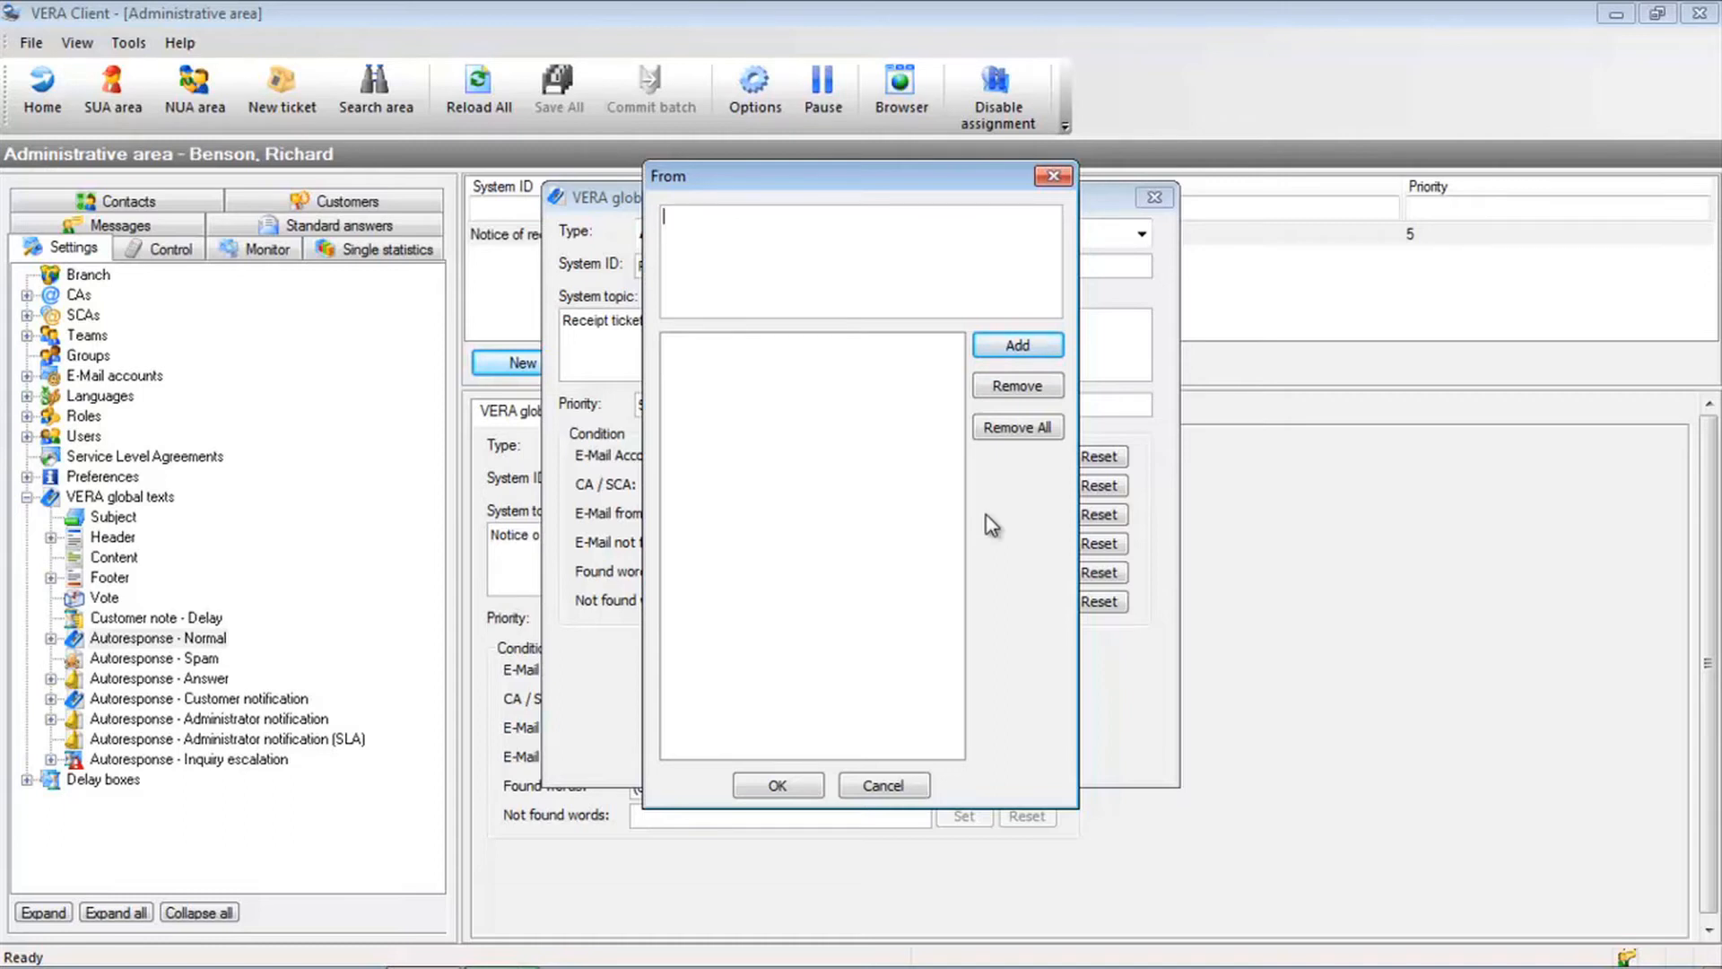
key(Return)
click(778, 786)
click(795, 542)
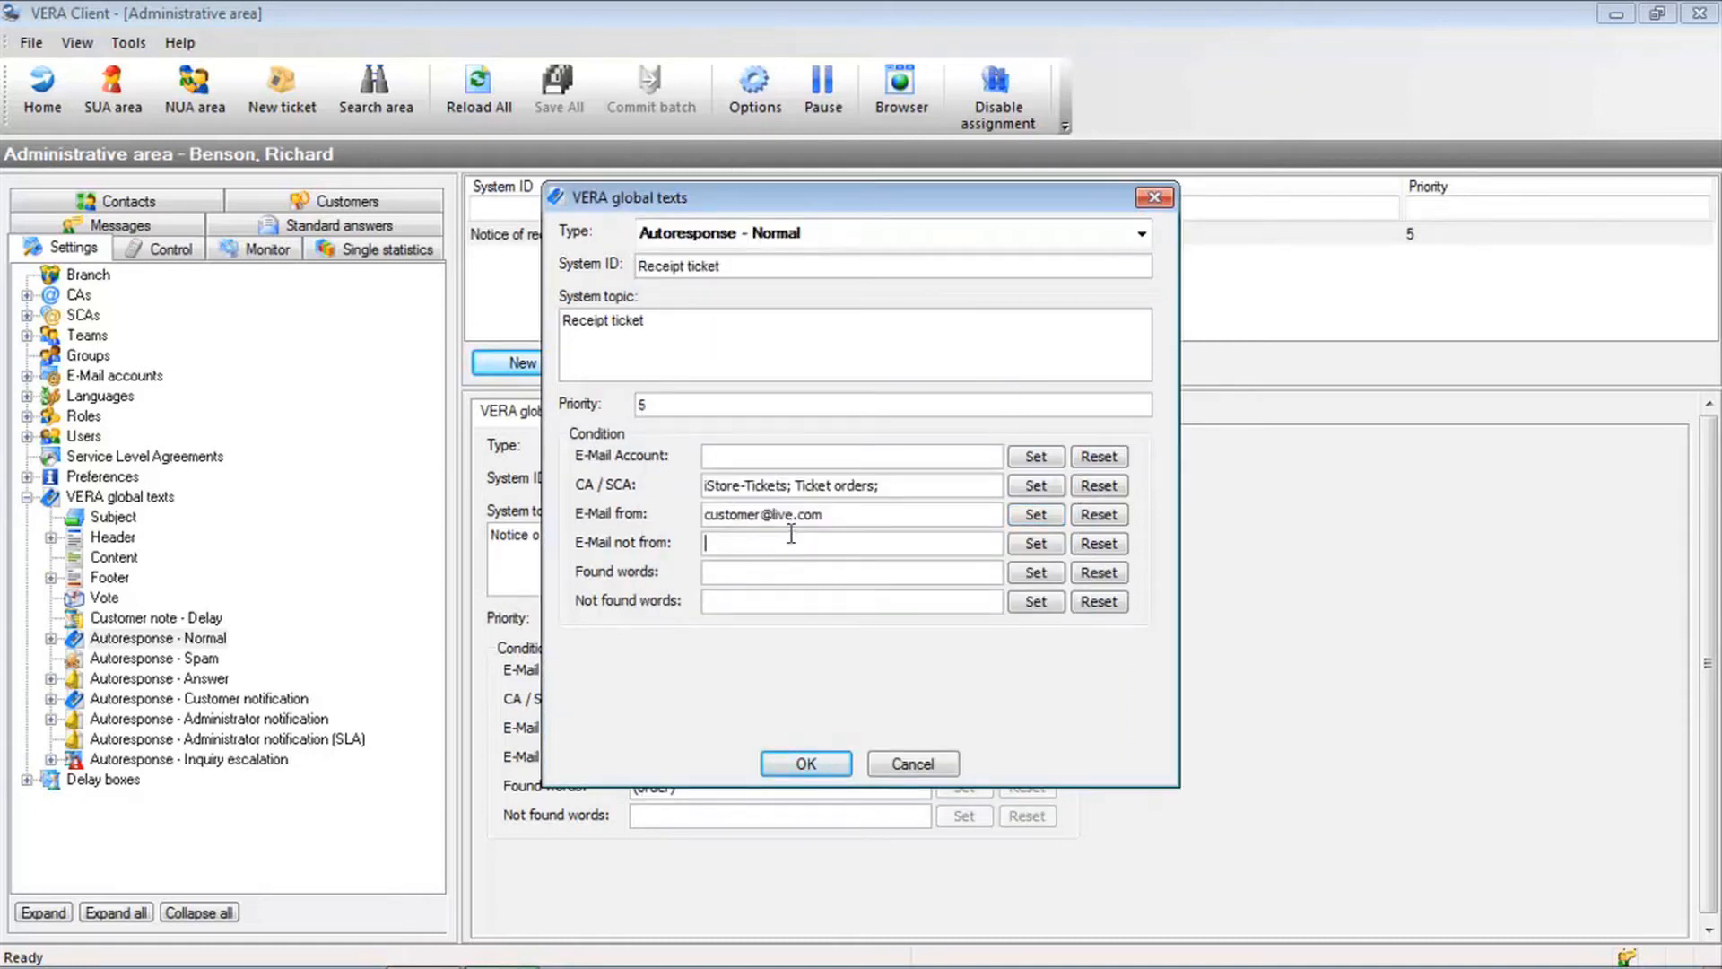
click(1035, 543)
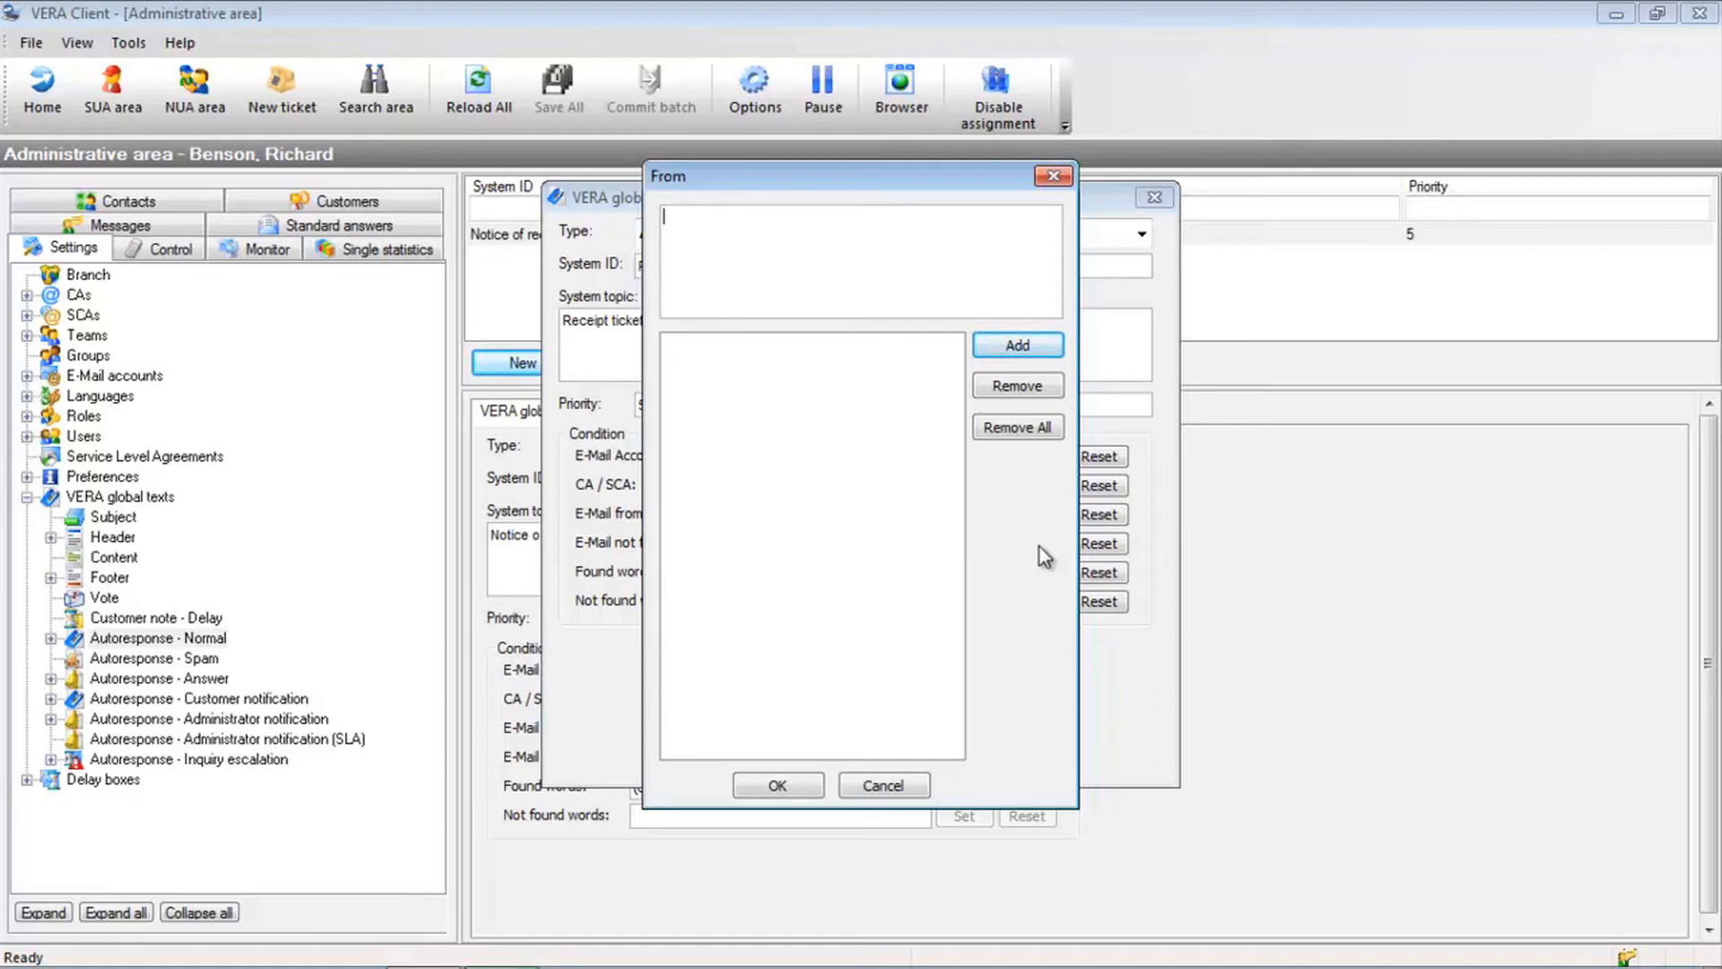
click(892, 787)
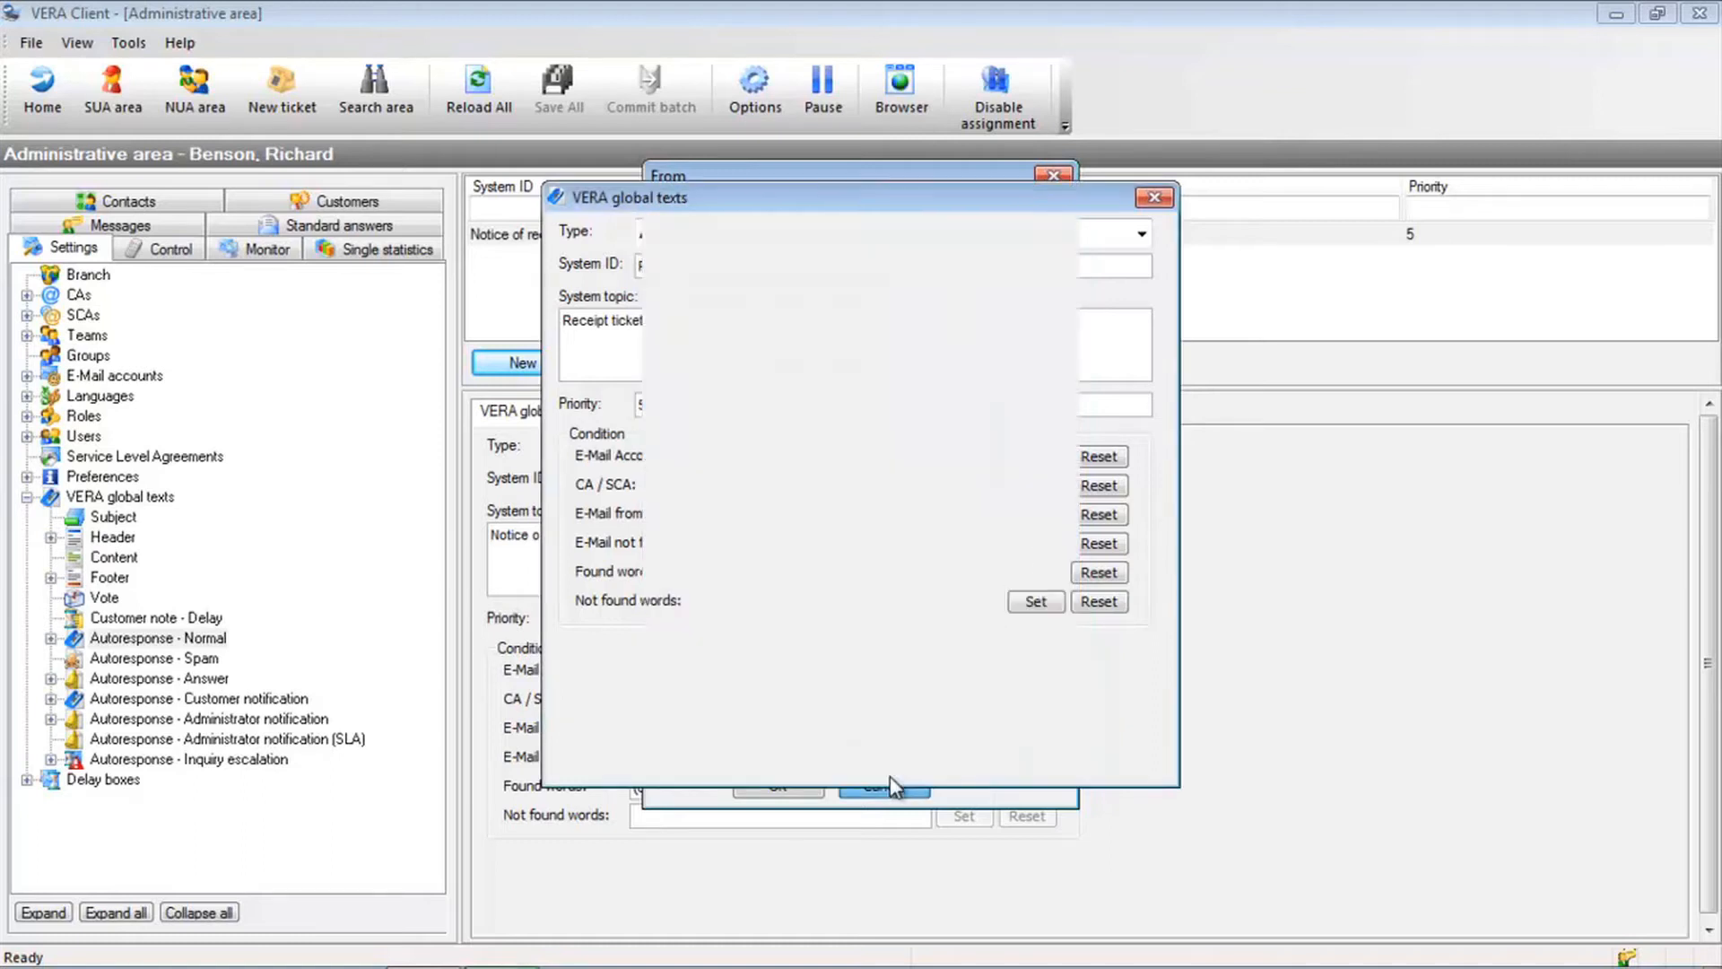
Add 'ticket' as a found word, then bring up the Not found words editor
click(809, 578)
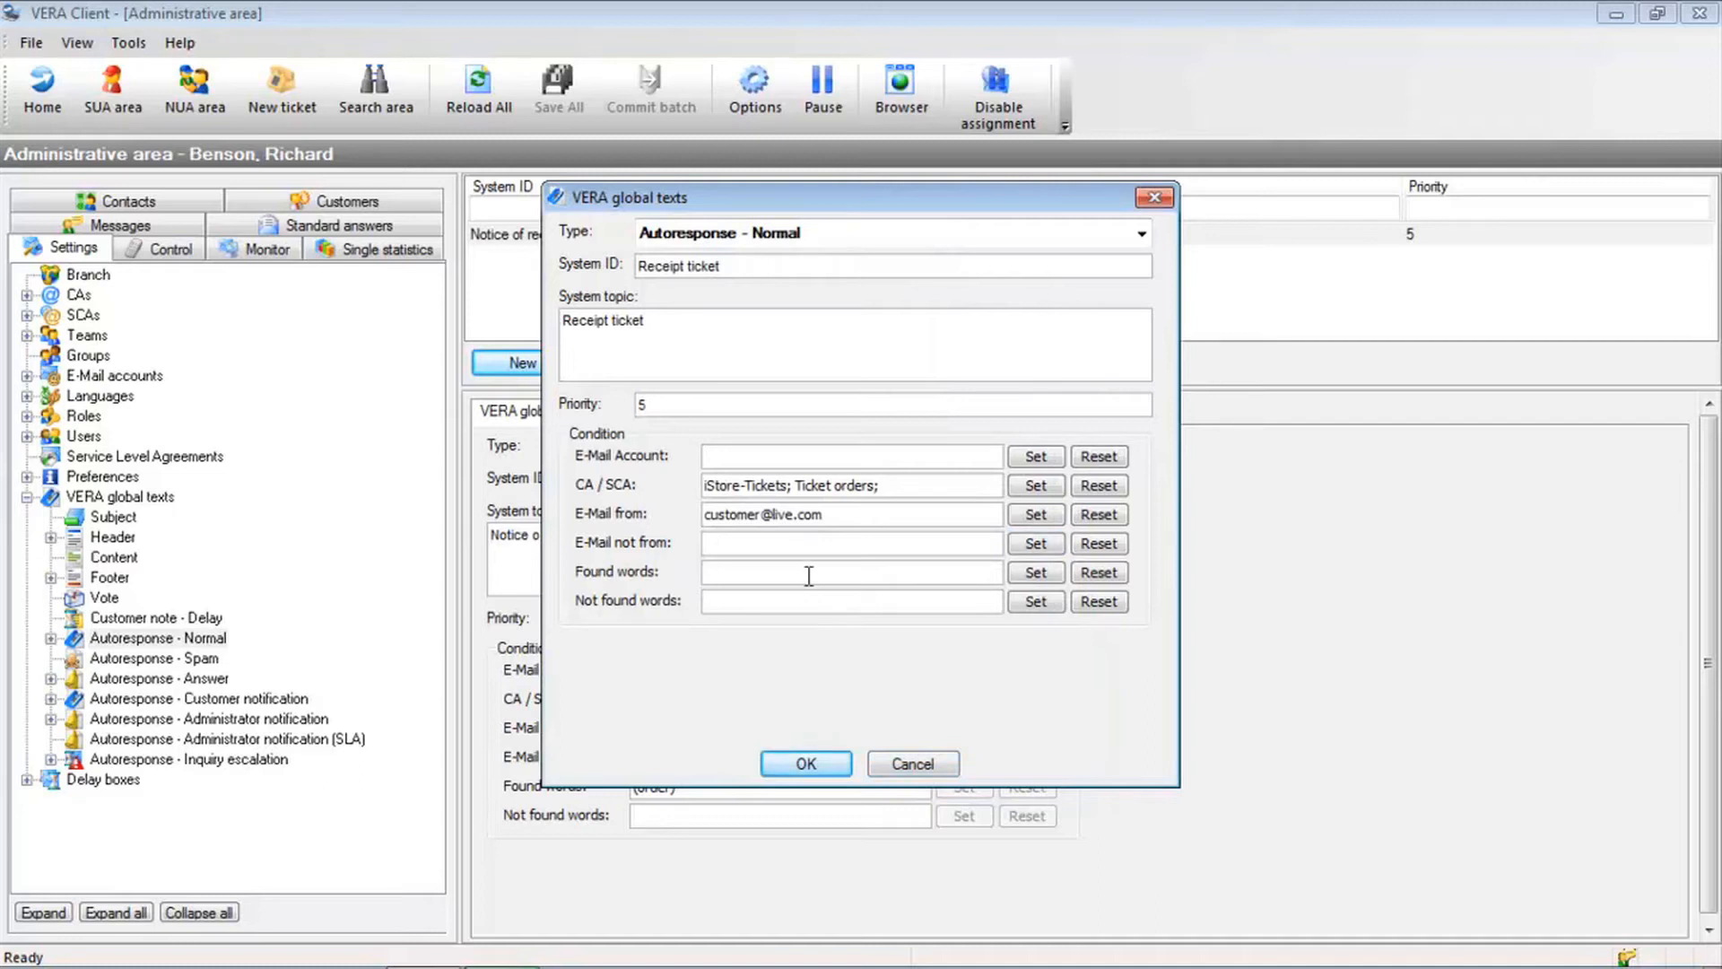
click(1035, 572)
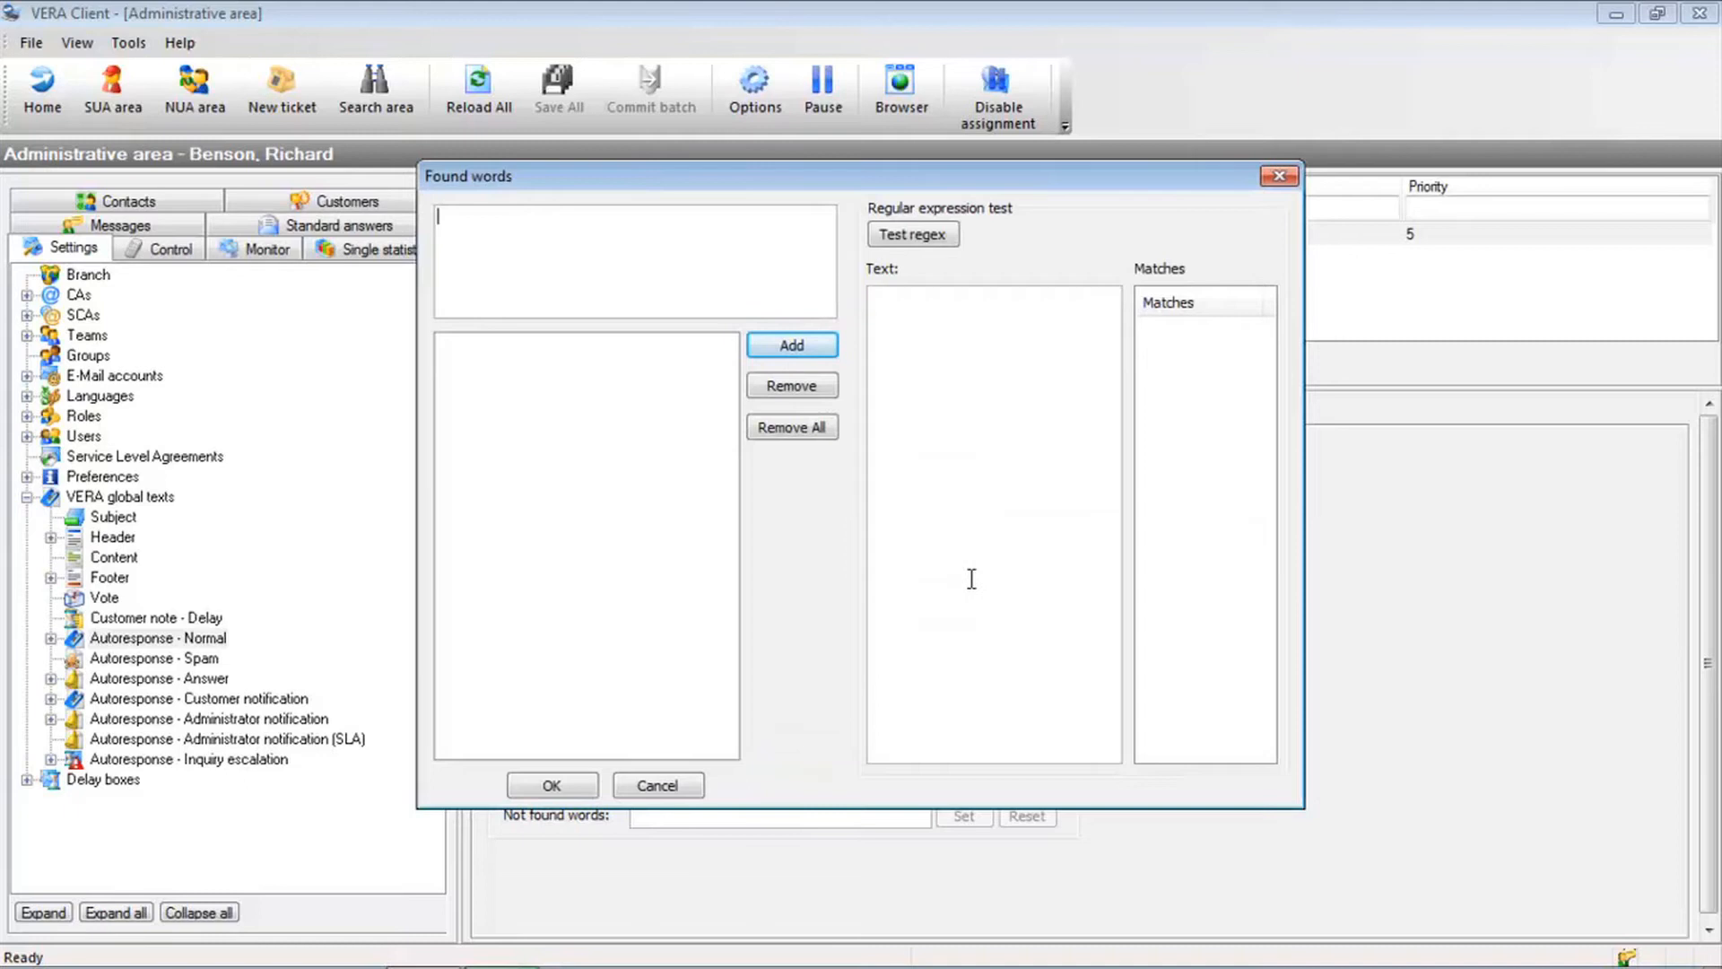
text(ticket)
key(Return)
click(551, 785)
click(748, 601)
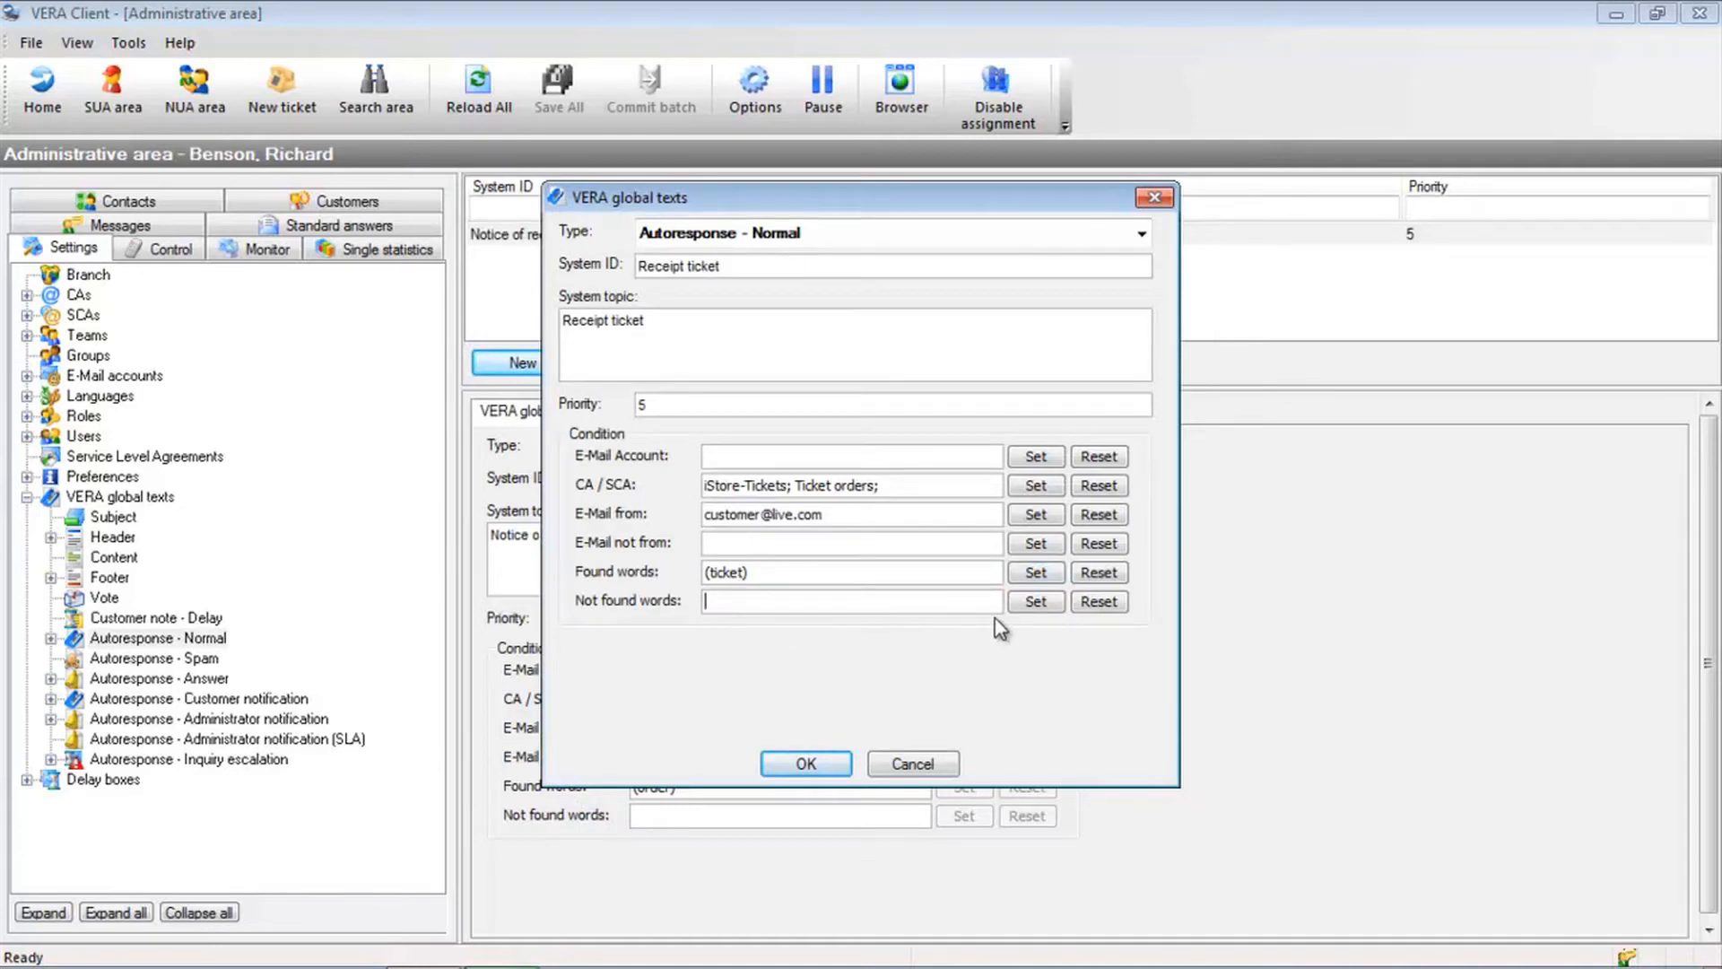
click(1025, 607)
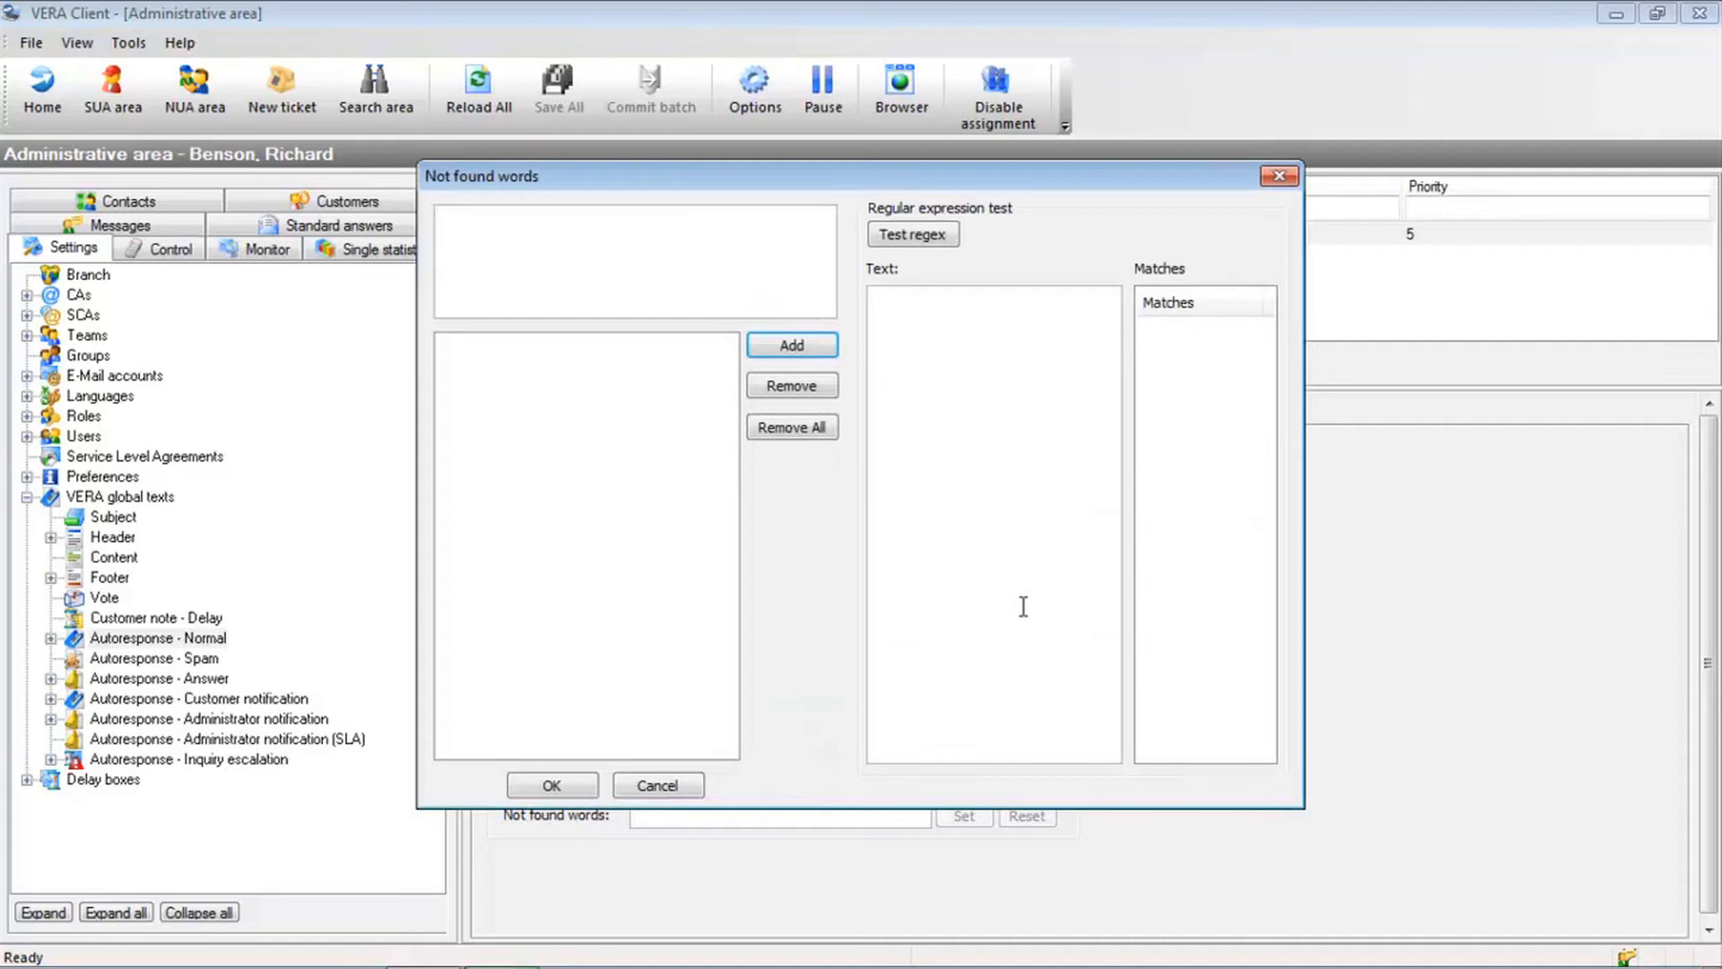
Clear the found-words and sender conditions, save Receipt ticket, and begin a new translation
click(685, 784)
click(1089, 578)
click(1095, 518)
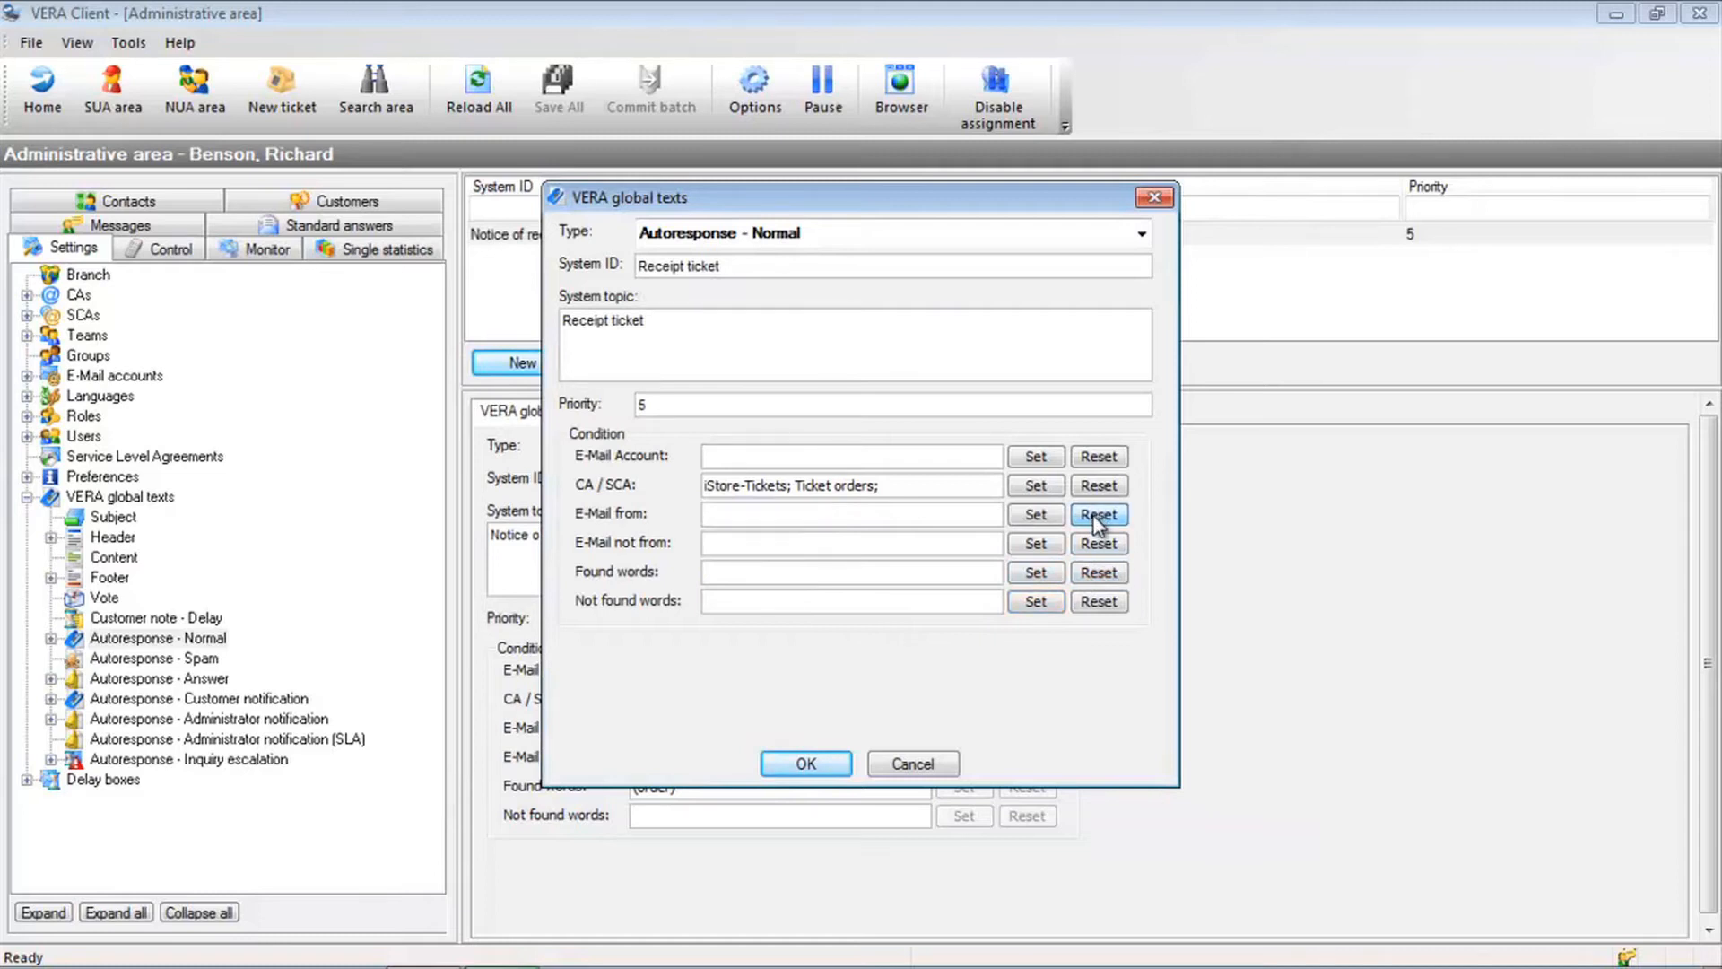
click(806, 764)
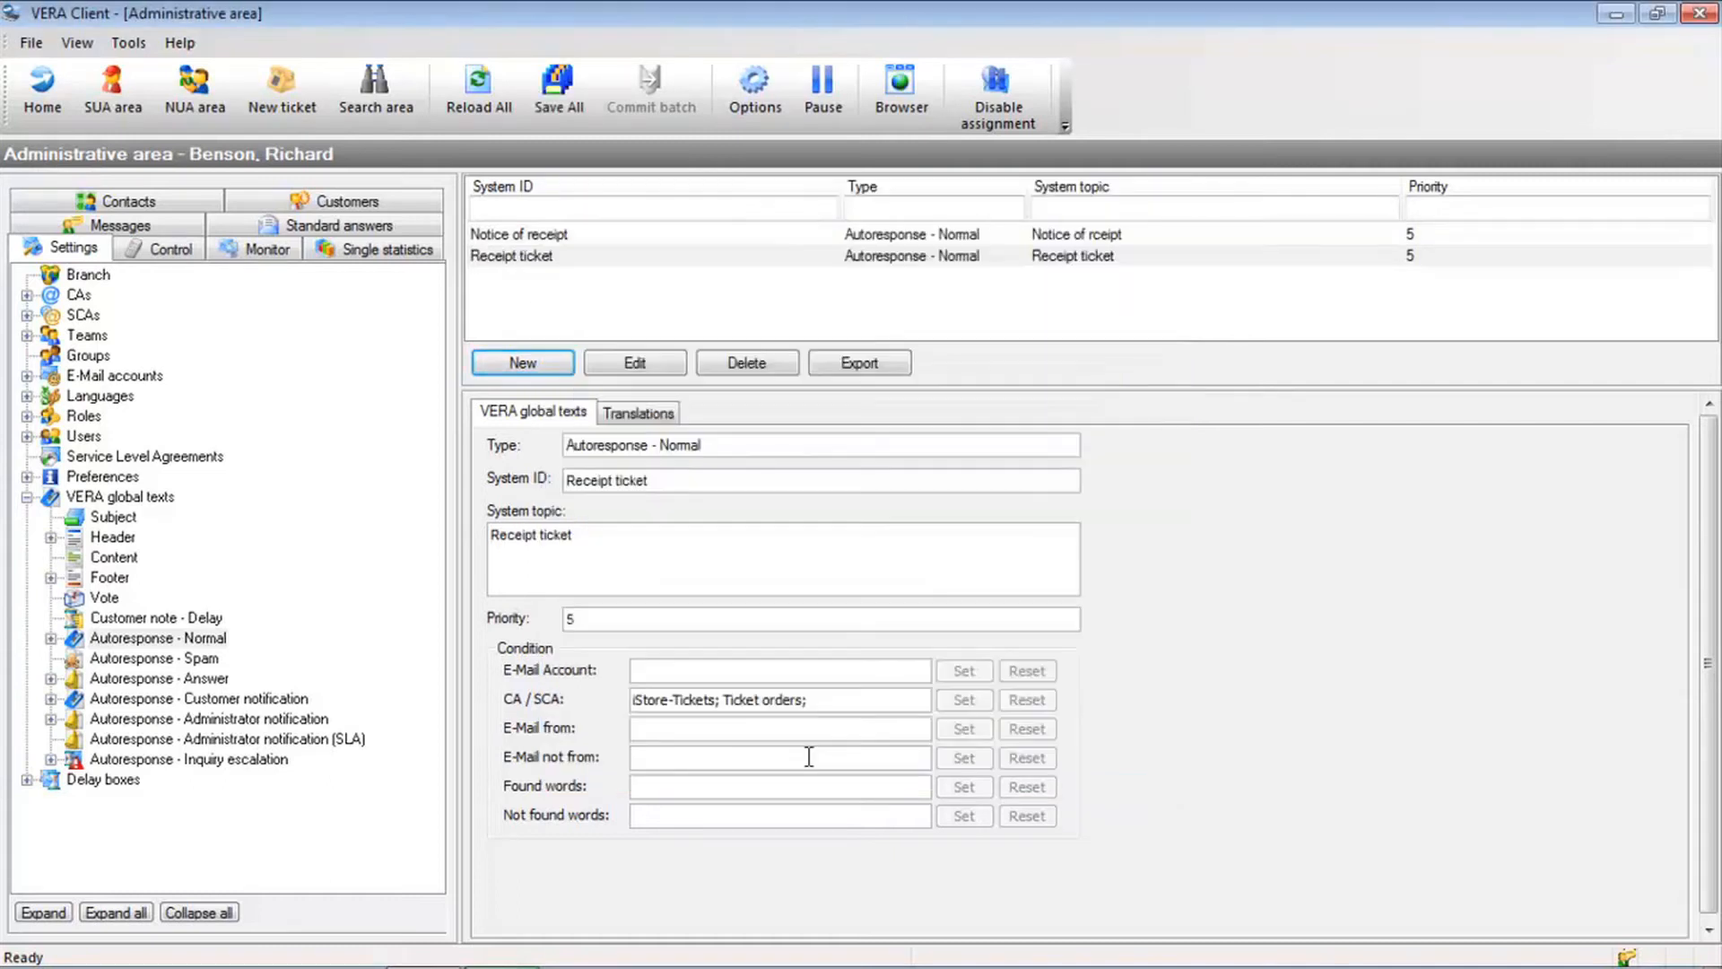
click(636, 414)
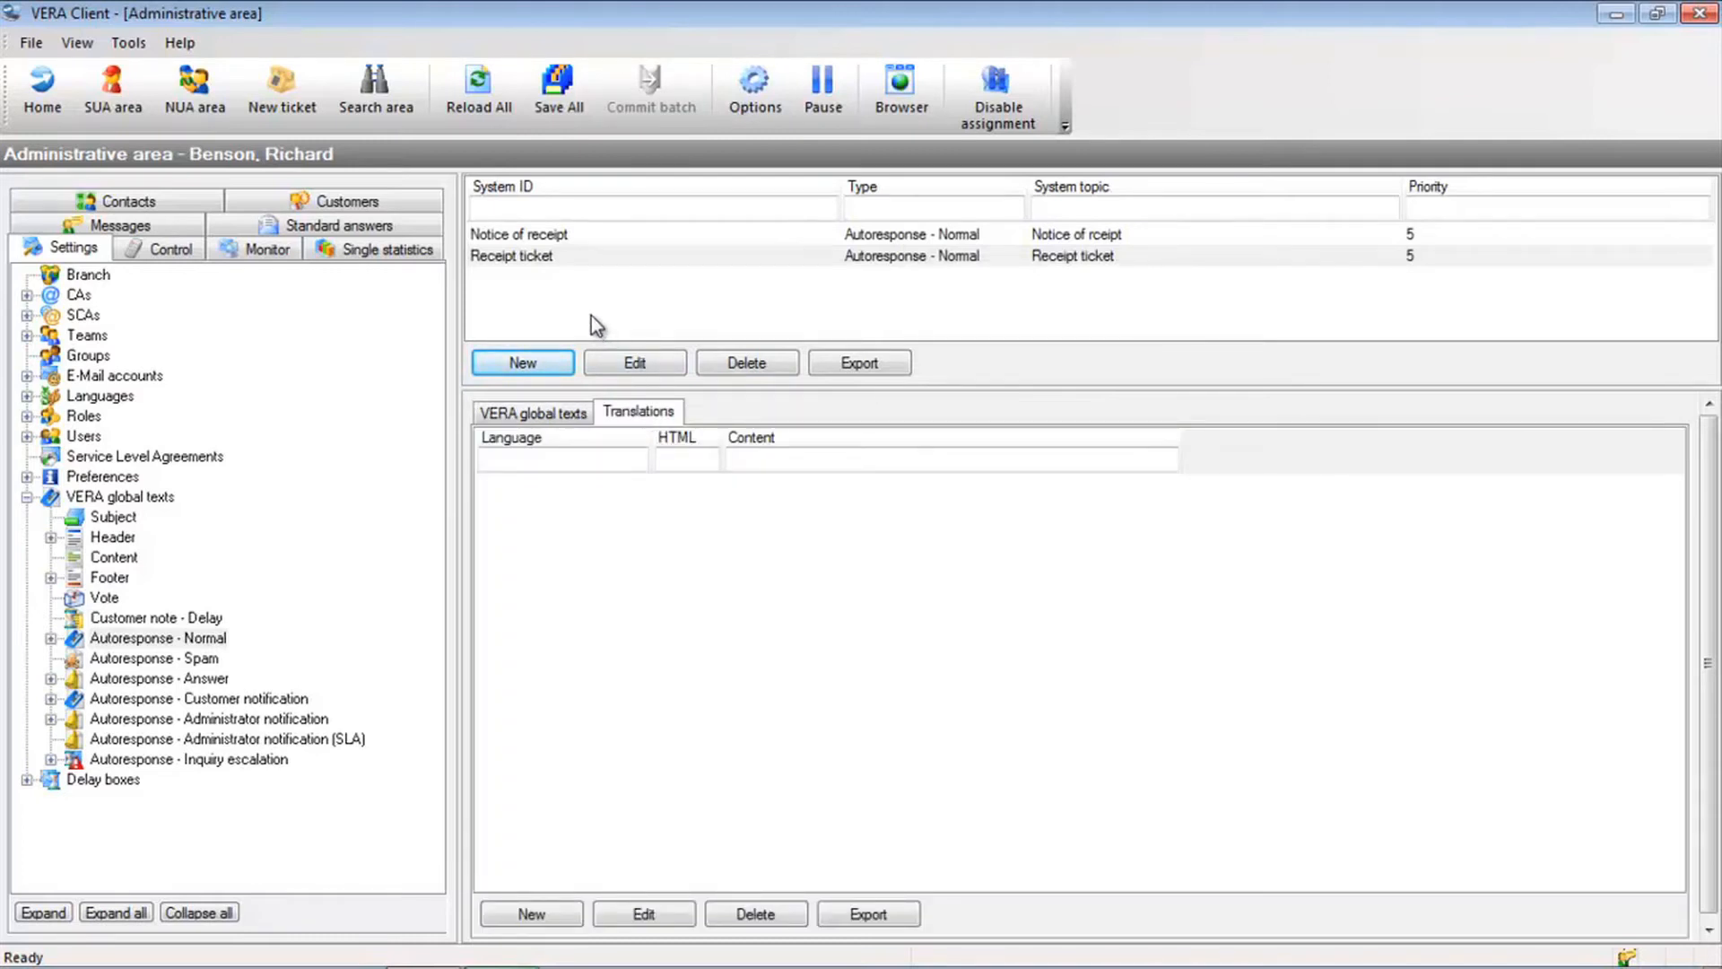
click(546, 917)
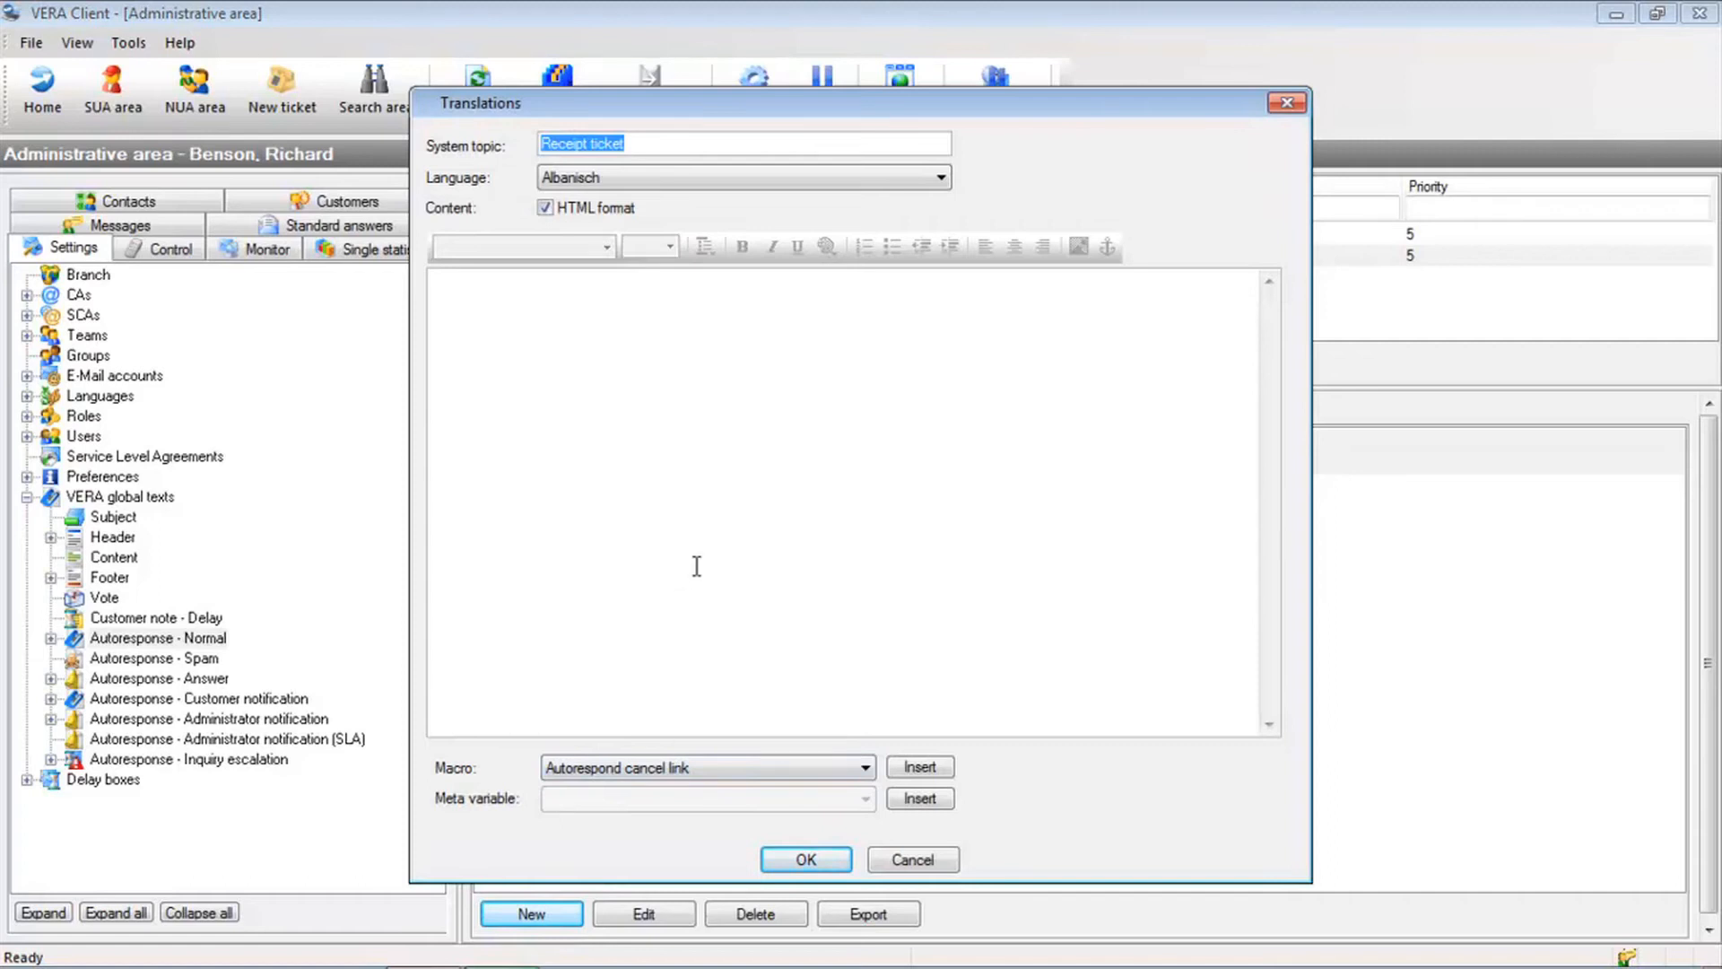
Set the translation language to Englisch with HTML format kept on
click(728, 179)
click(715, 283)
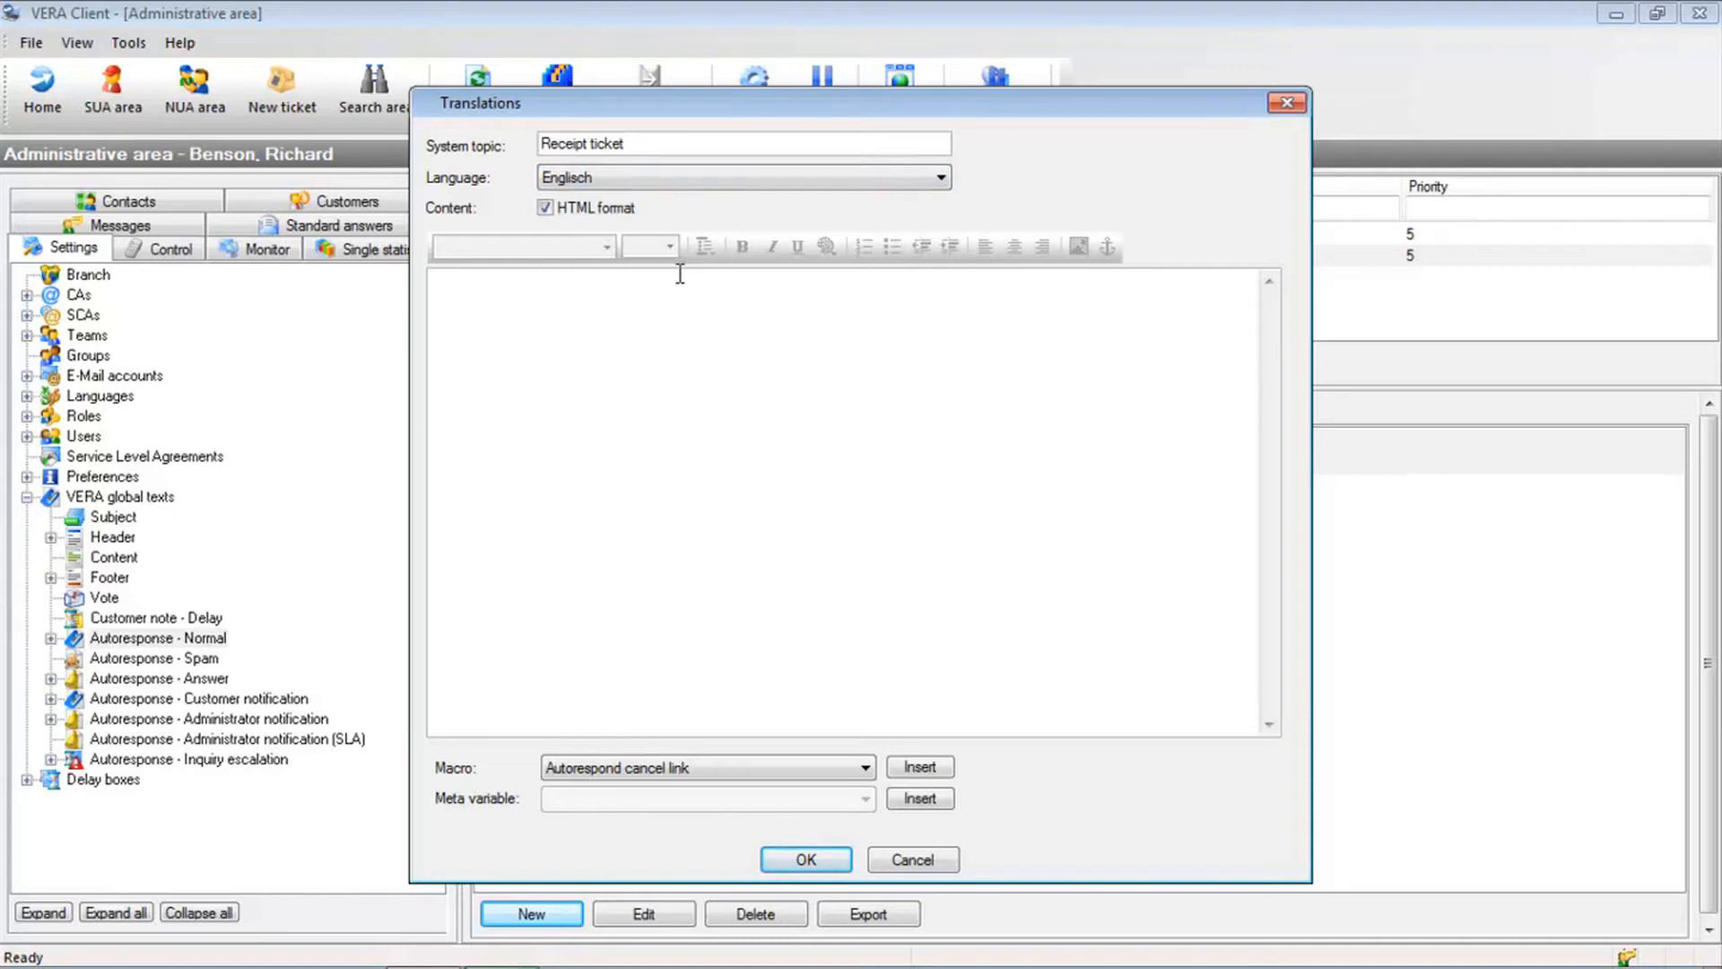
click(606, 216)
click(606, 216)
Write 'Dear customer', 'thank you for your e-mail.', 'Kind regards', signed 'iStore Ticket team'
click(616, 325)
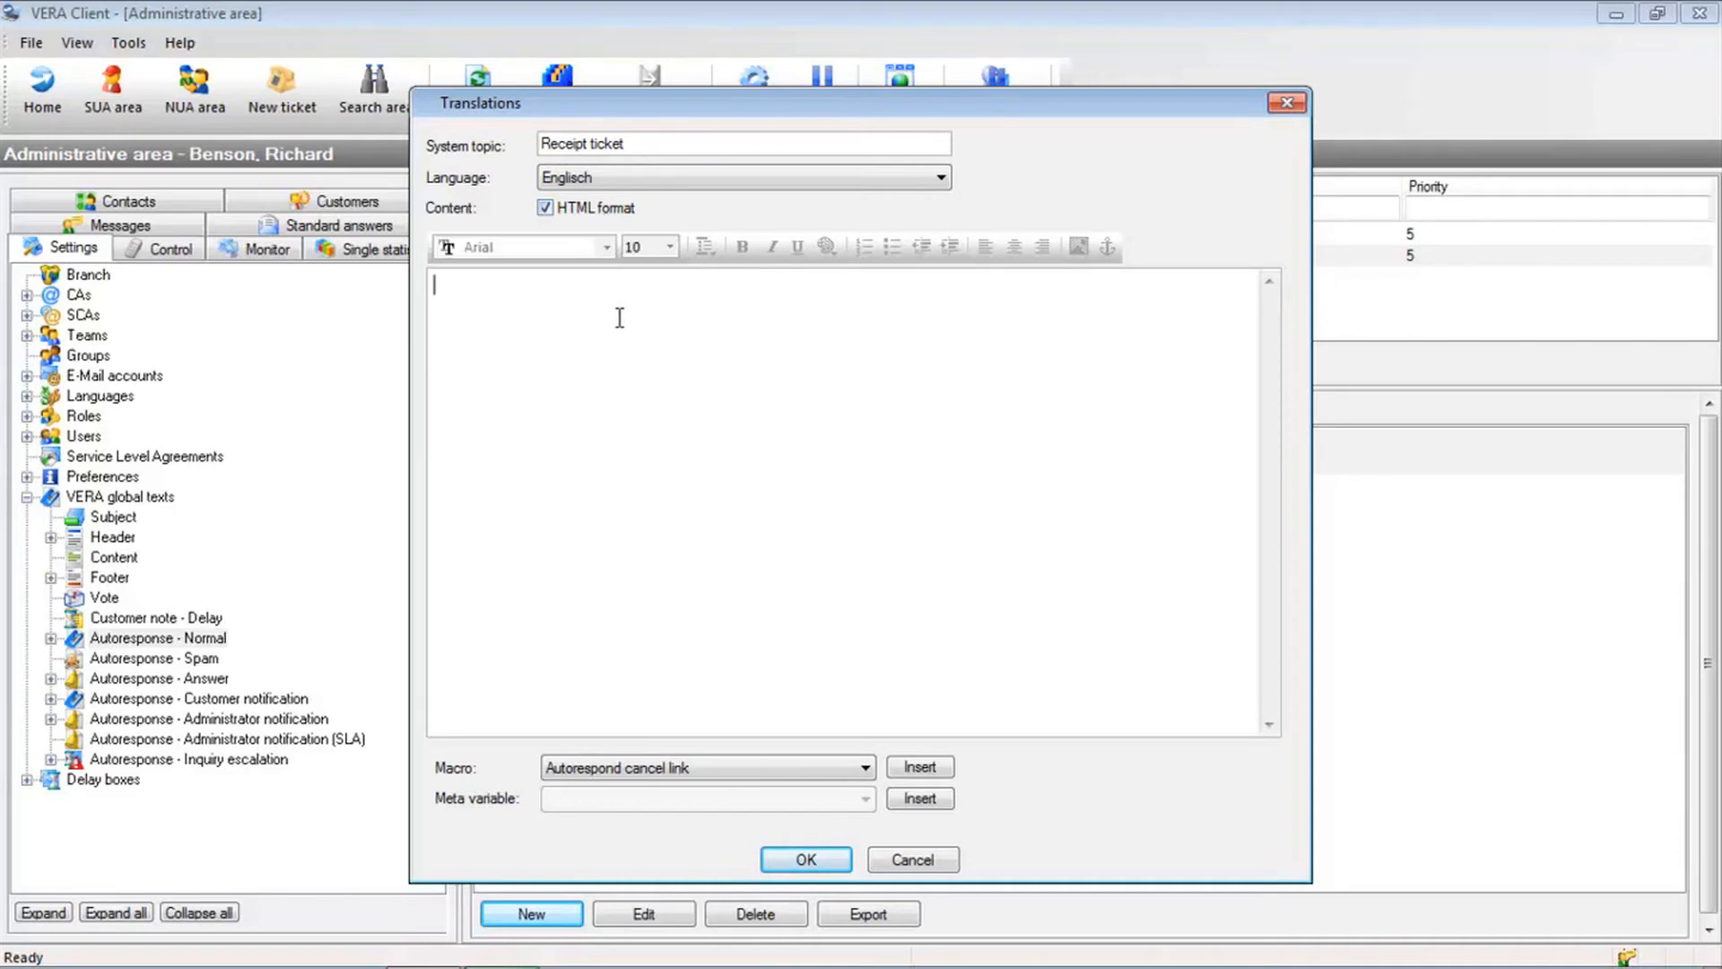
text(Dear customer)
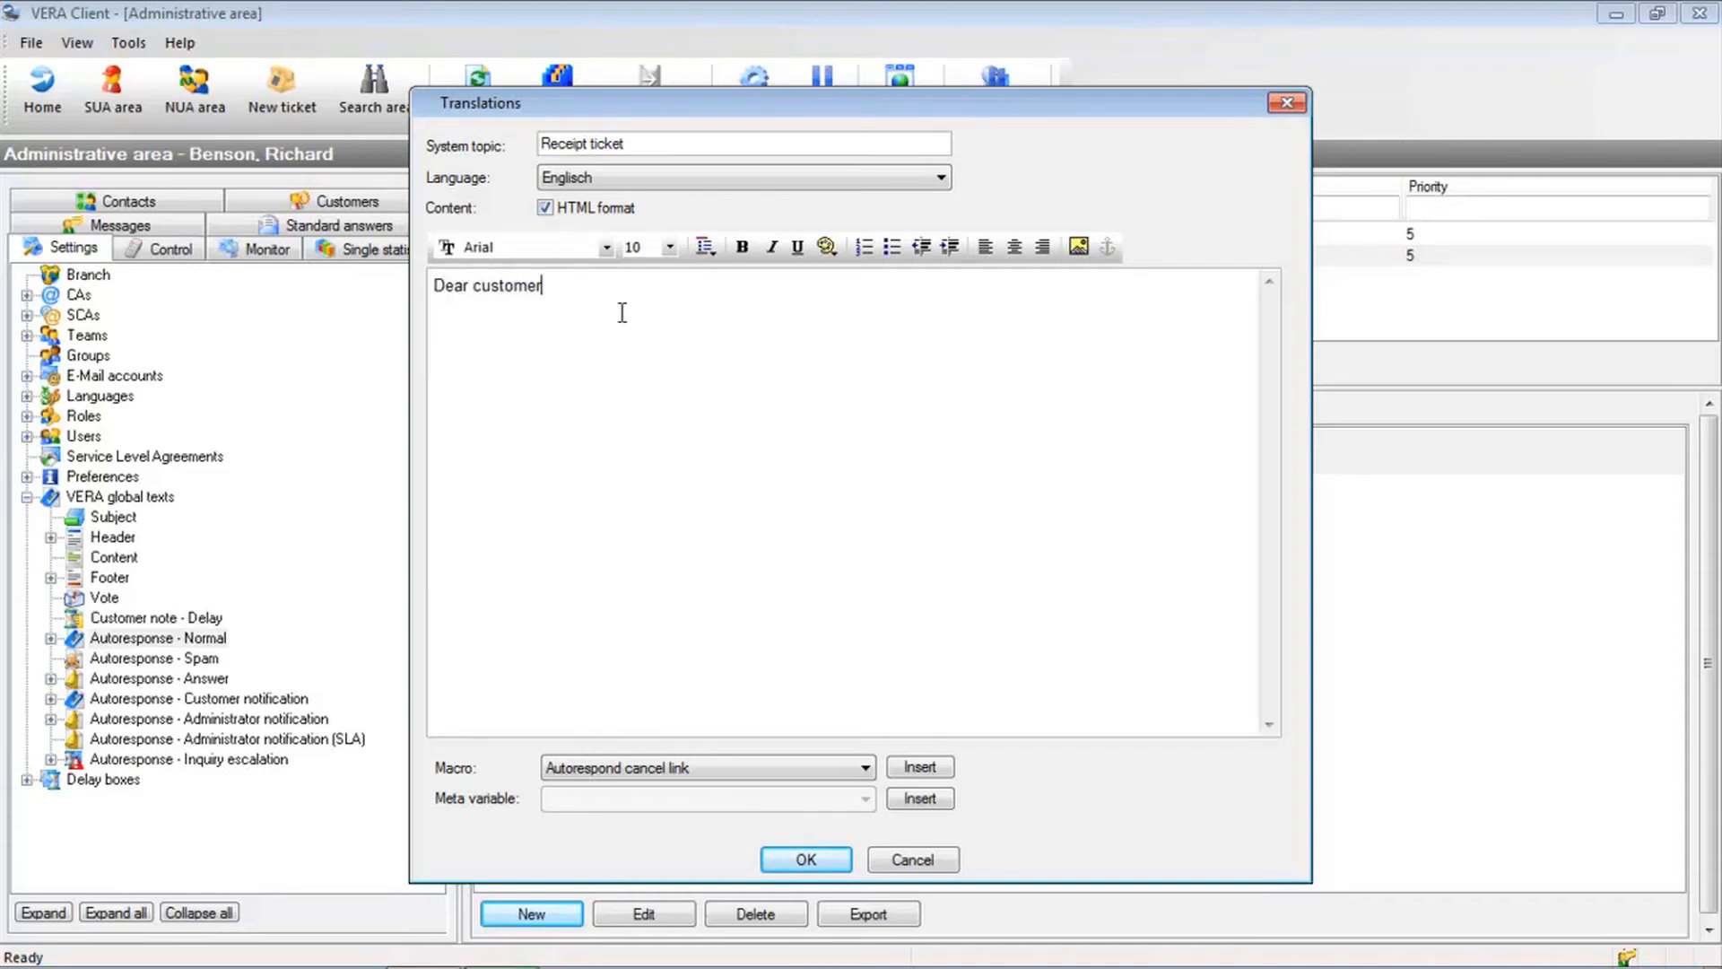
key(Return)
text(thank you for your e-mail.)
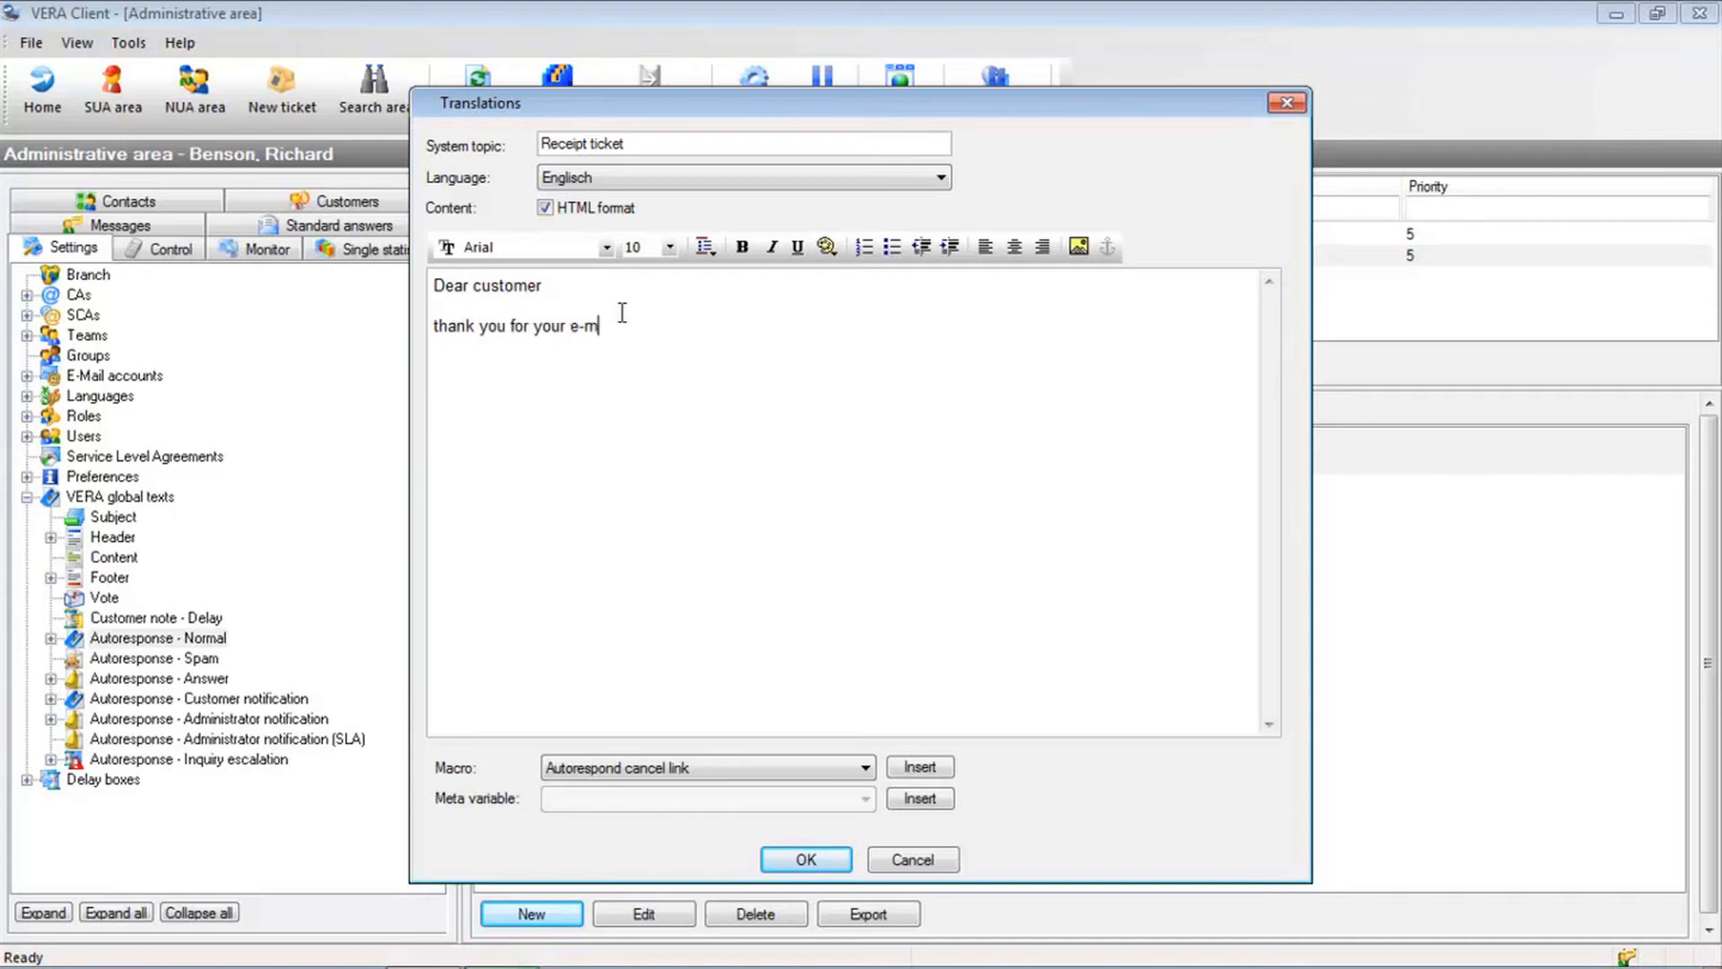
key(Return)
text(Kind regards)
key(shift+Return)
text(iStore Ticket)
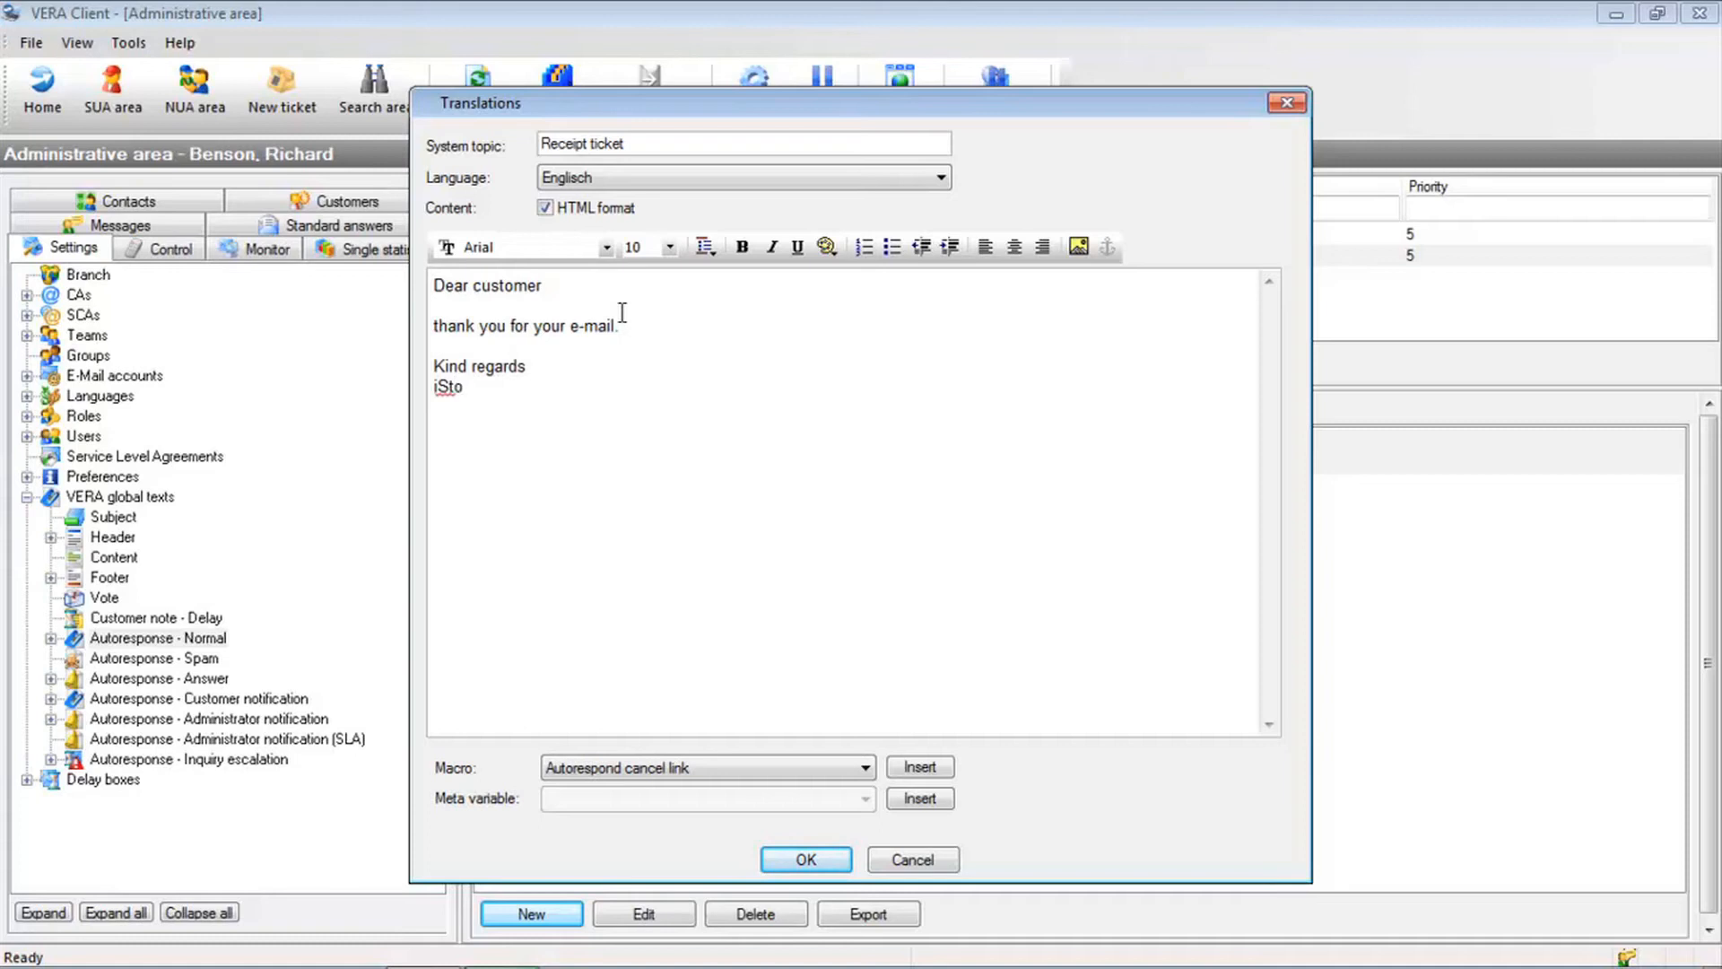
text( team)
click(650, 772)
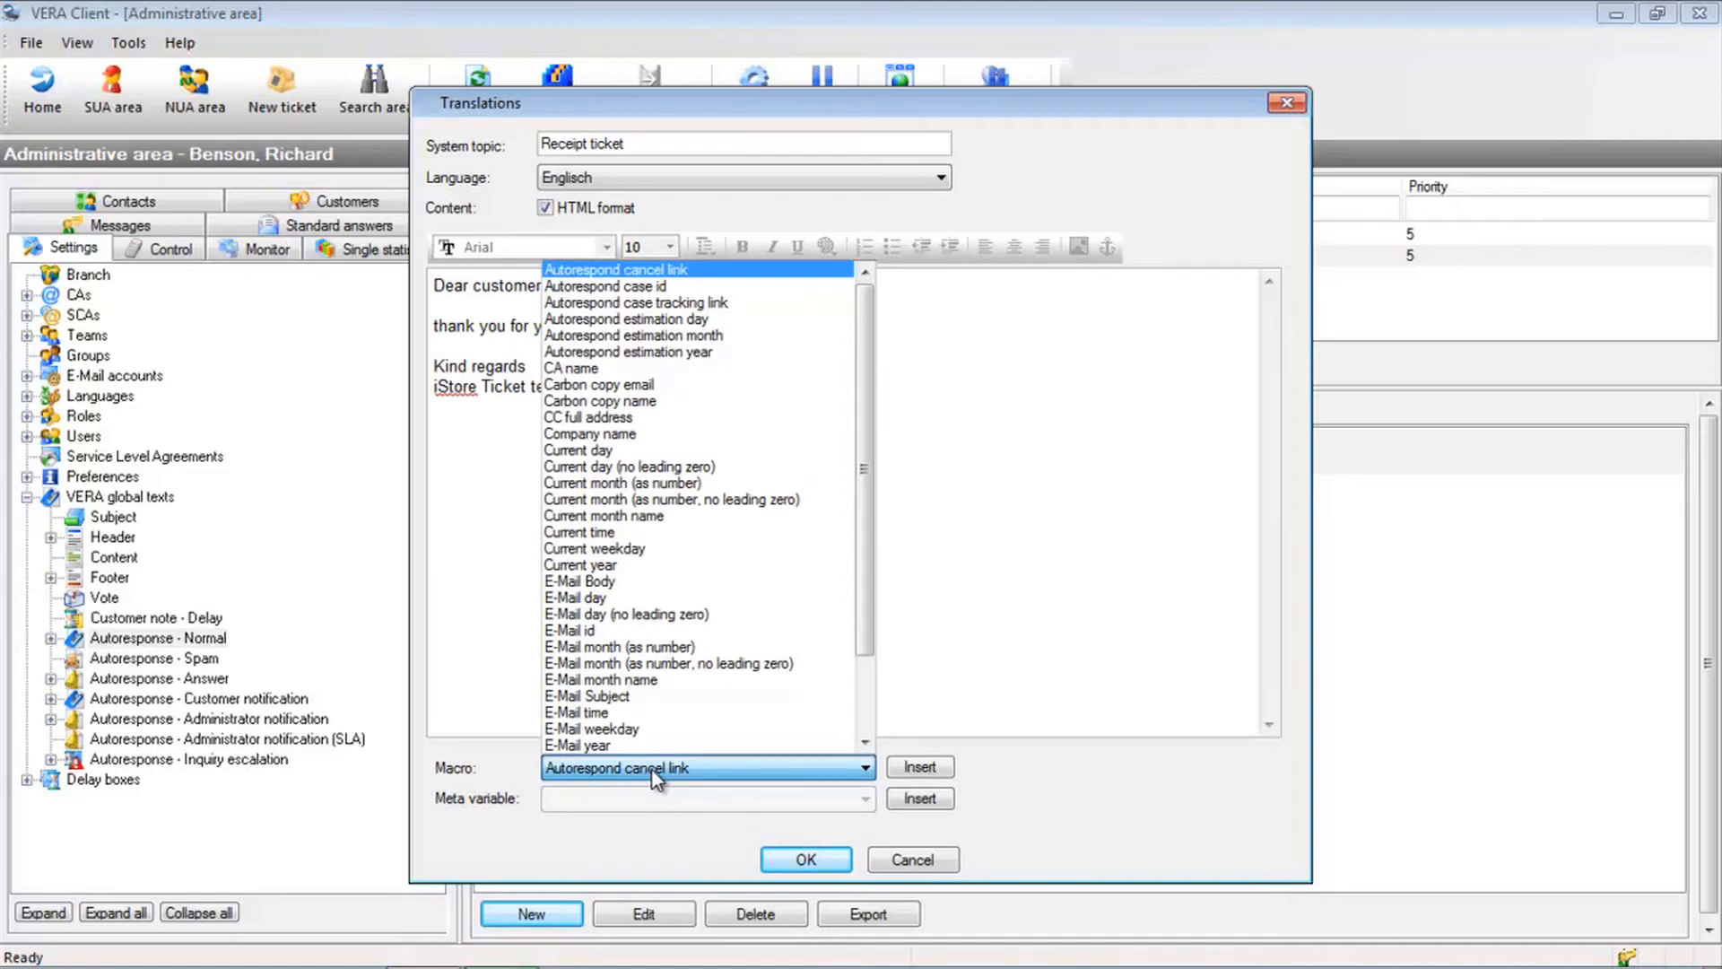
scroll(695, 583, down, 2)
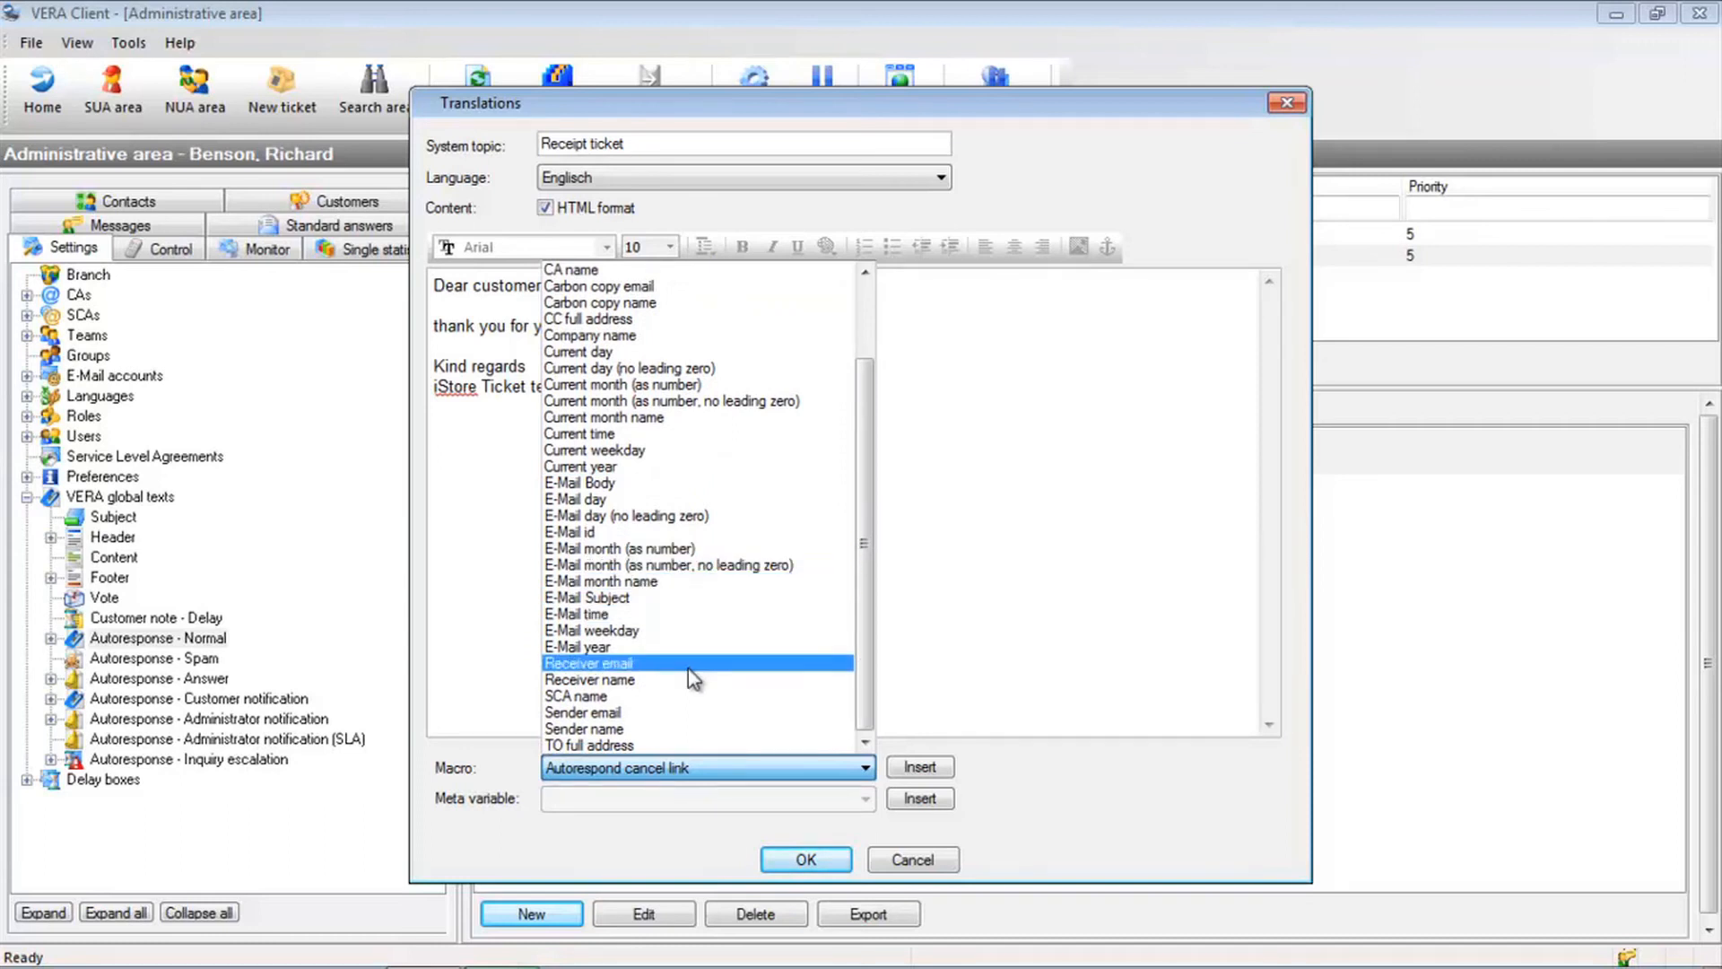
click(680, 843)
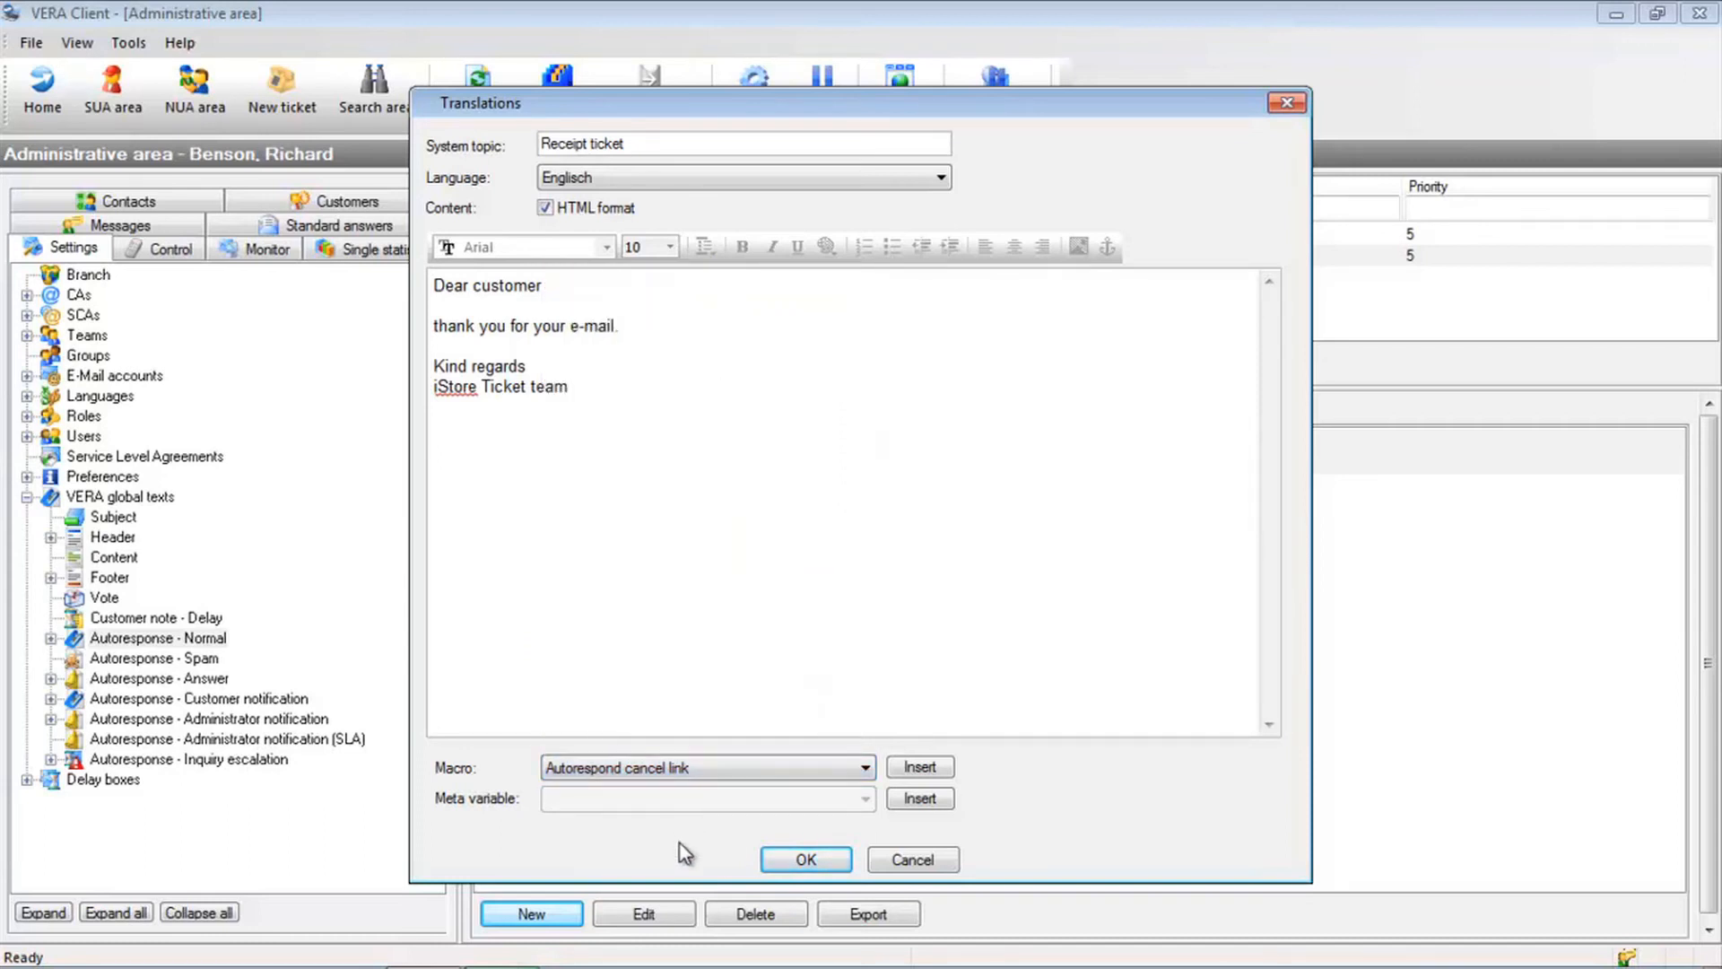
Save the English translation, then select Admin note under Administrator notification
click(793, 863)
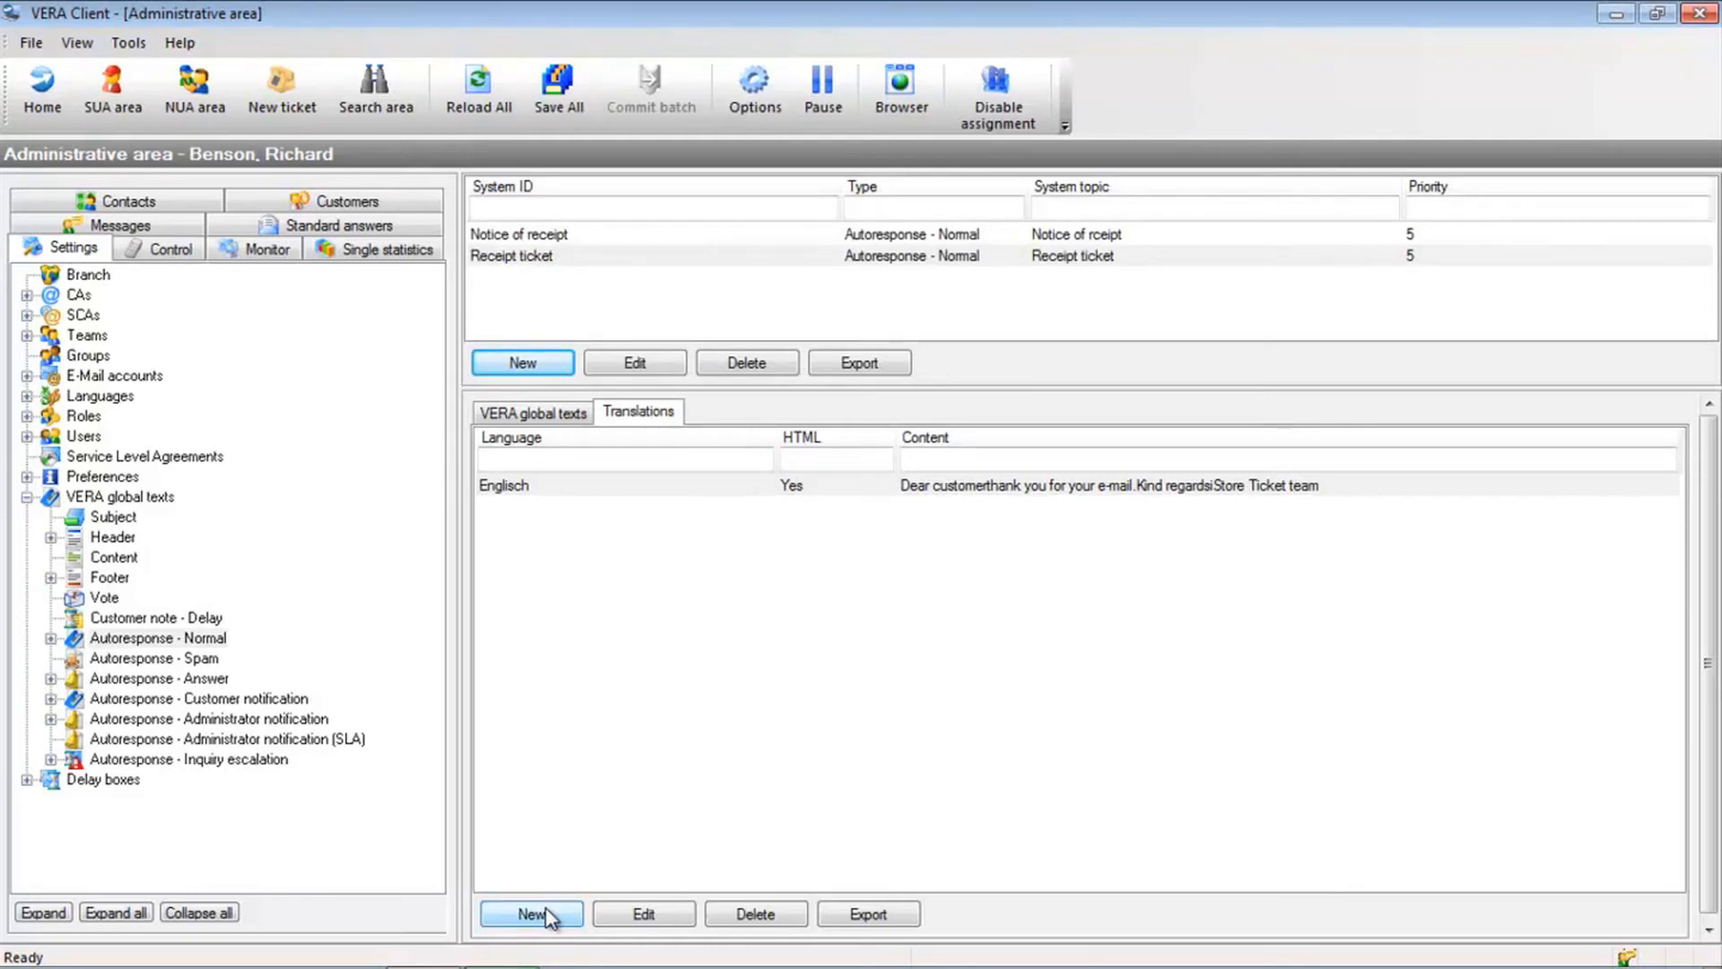
click(256, 719)
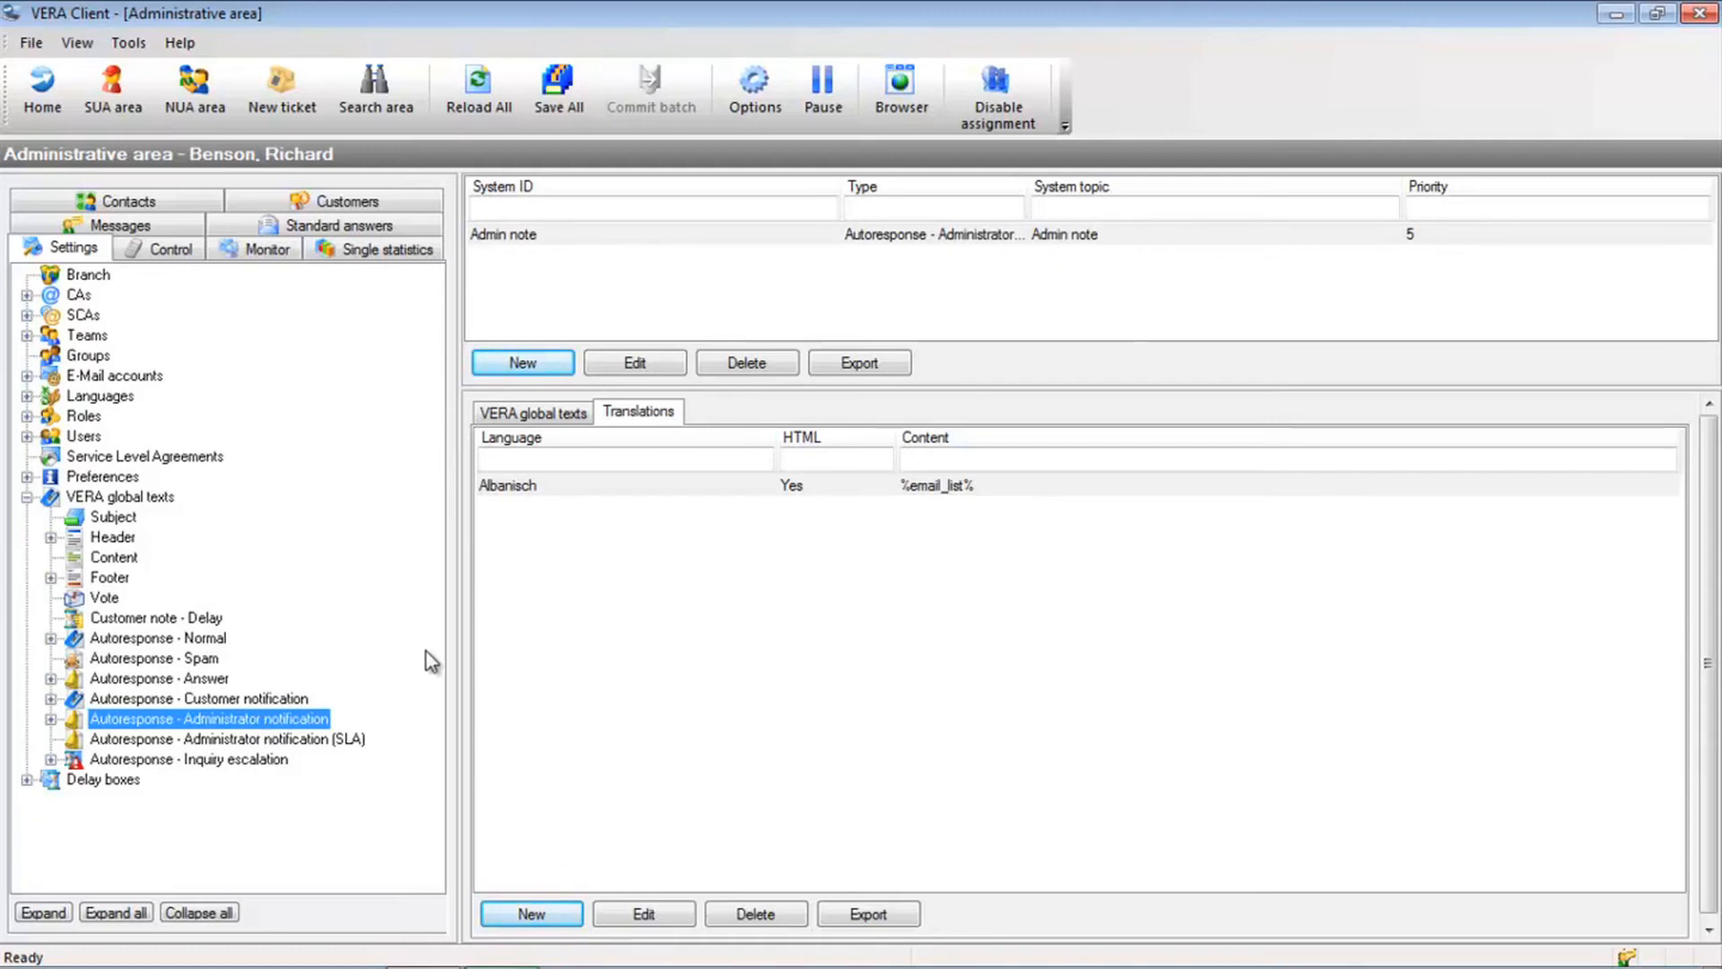
click(553, 231)
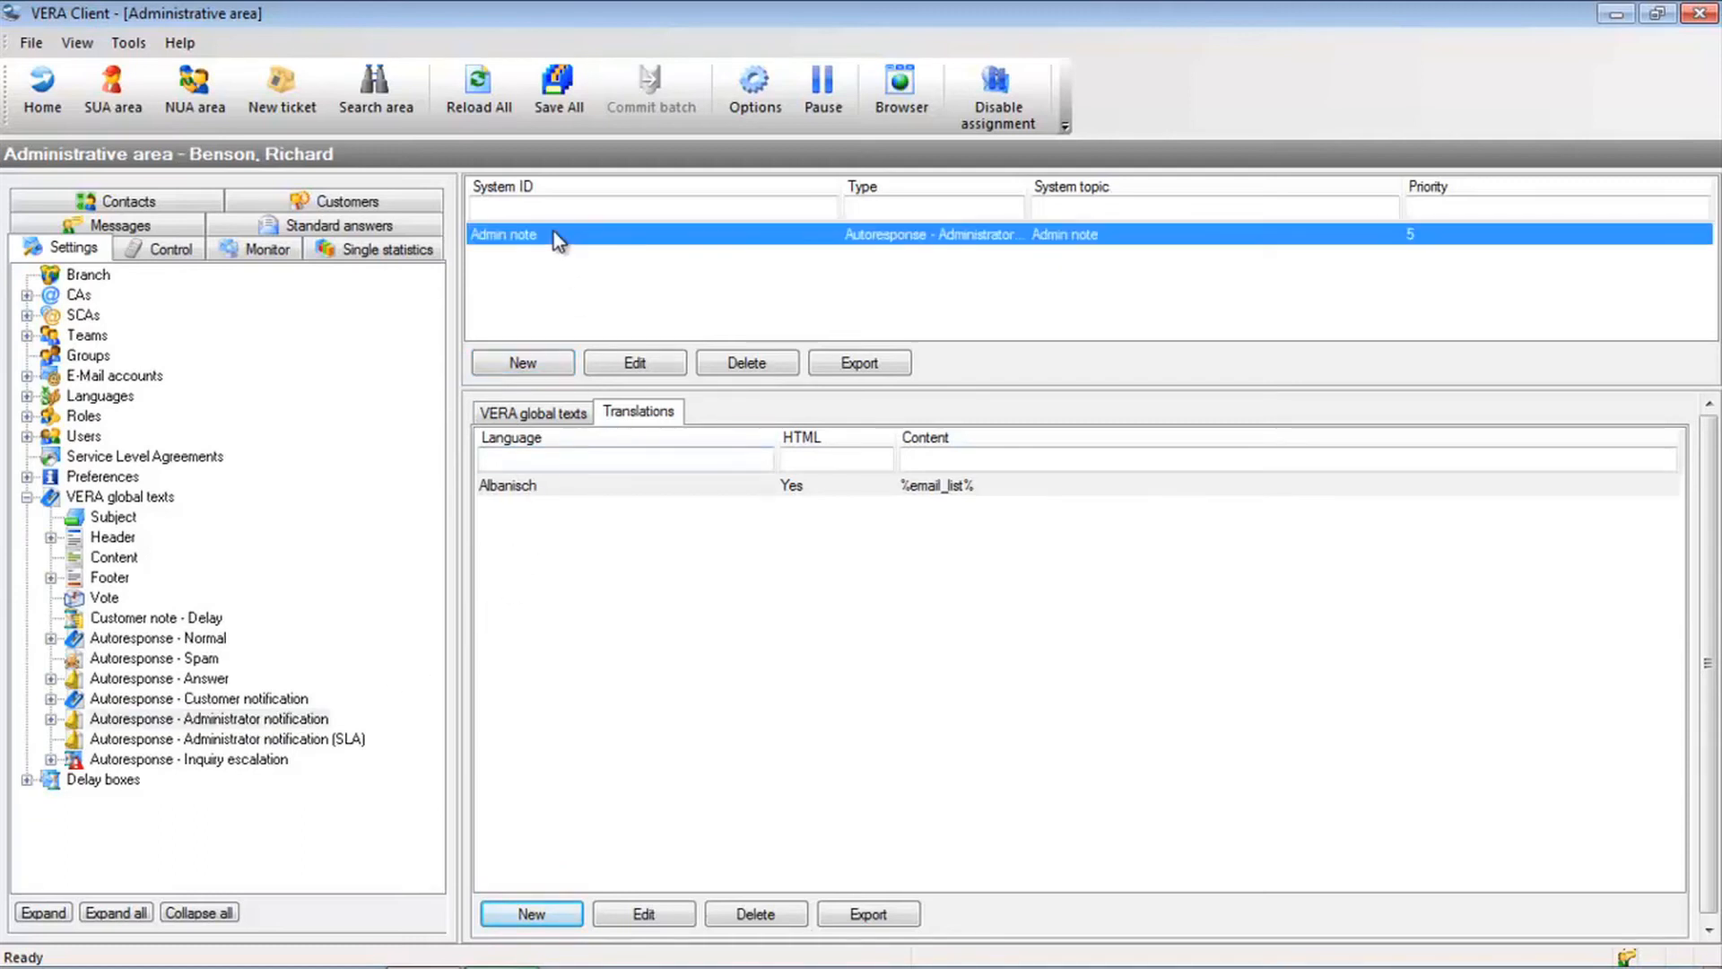
click(634, 363)
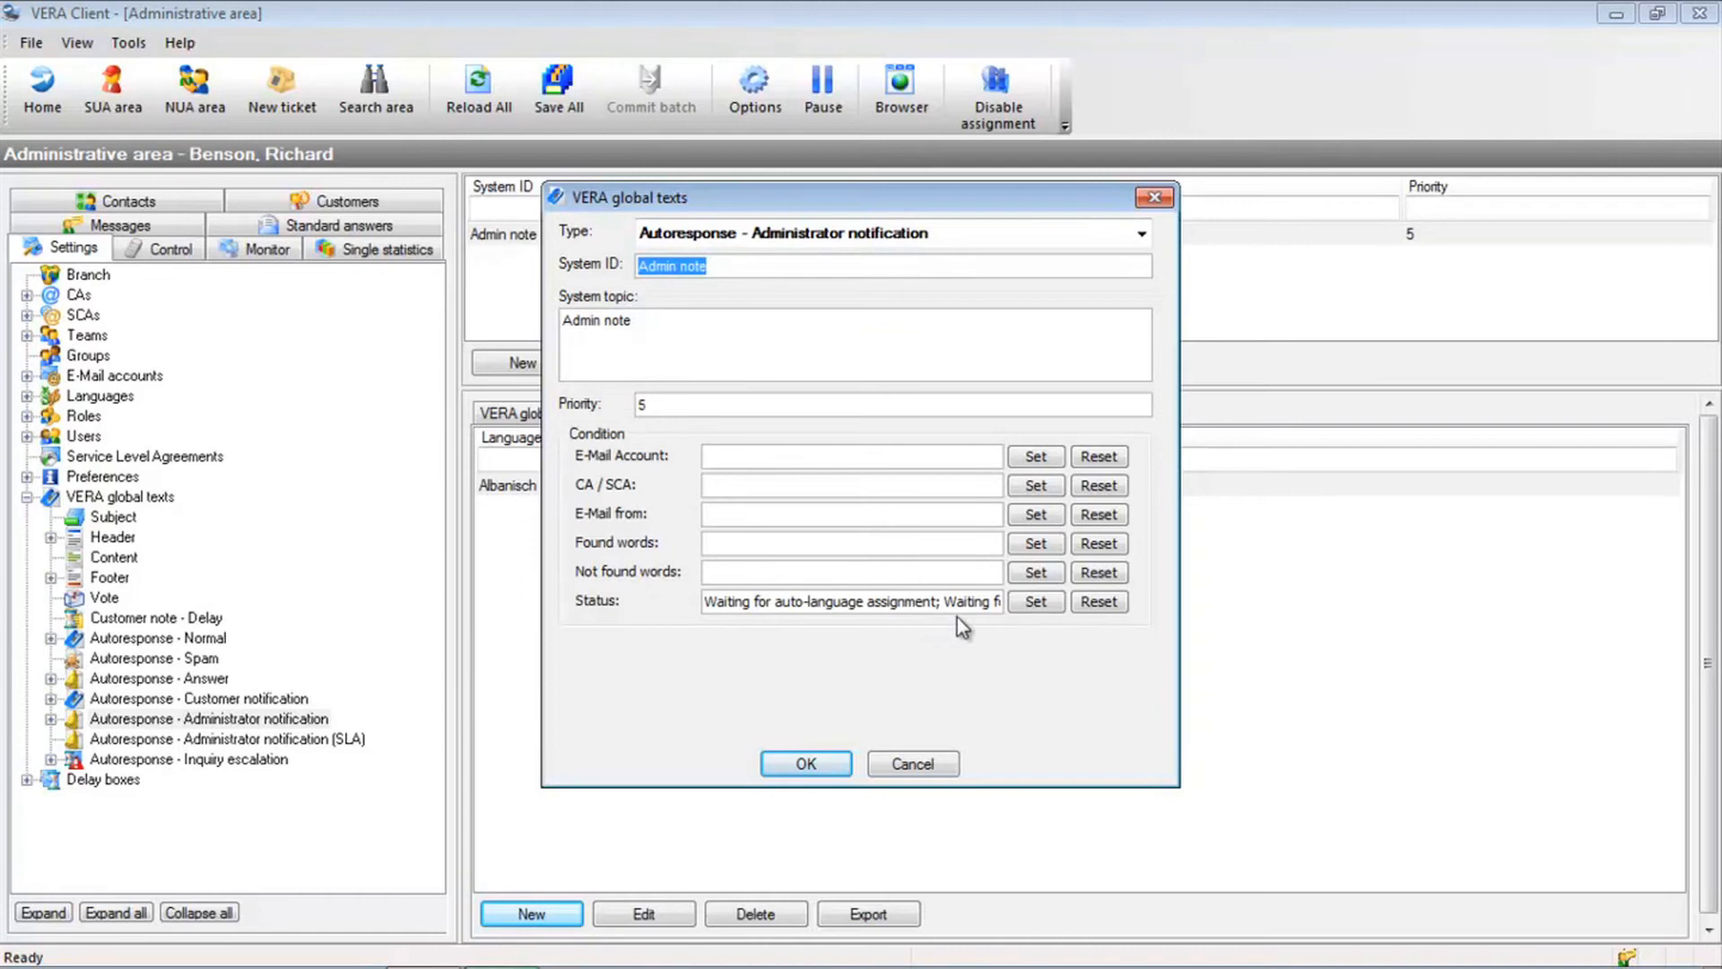
click(1037, 609)
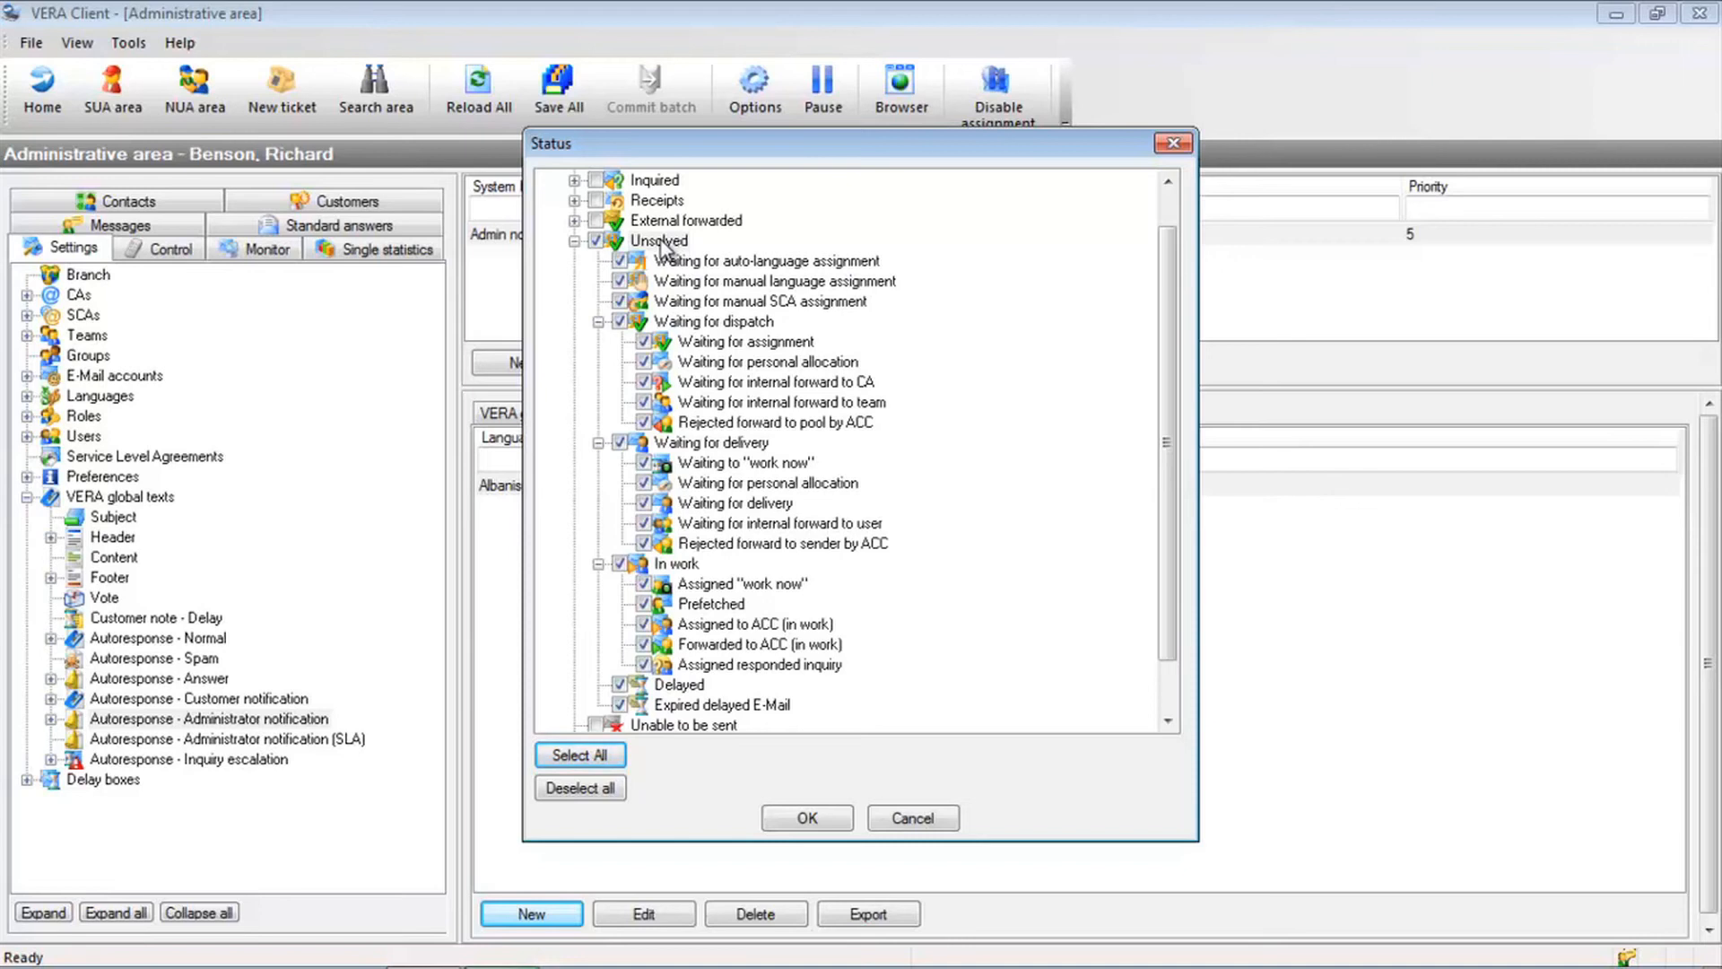
click(901, 823)
click(887, 764)
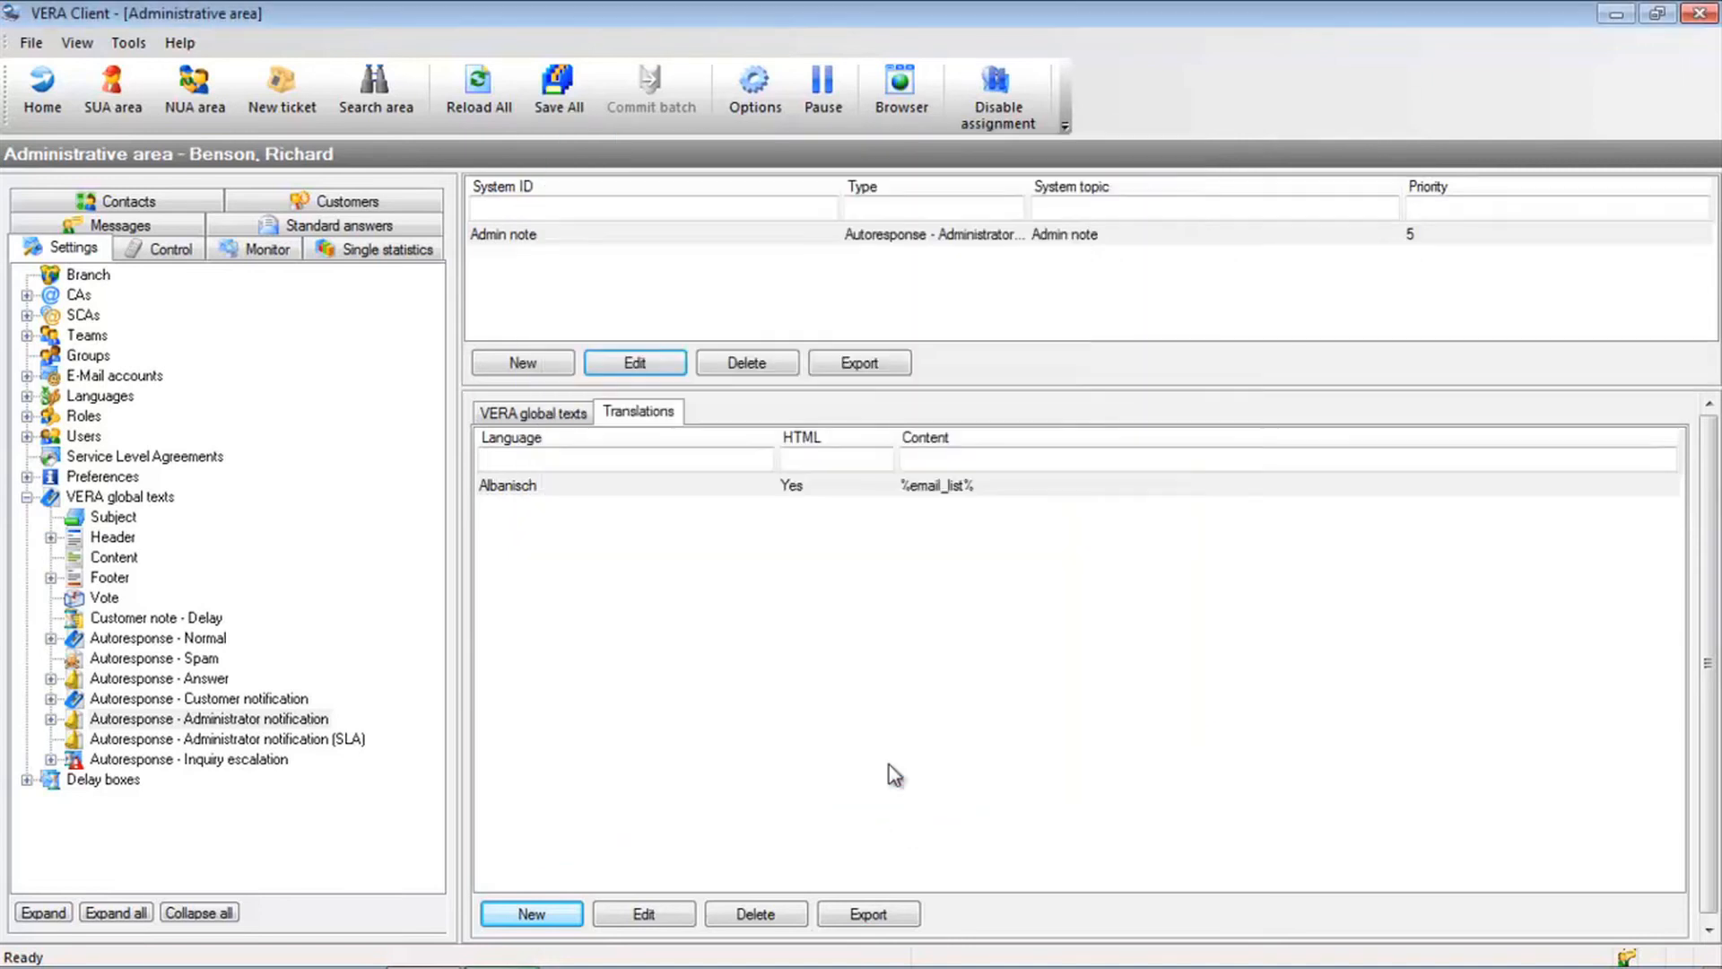
Add an Englisch translation to Admin note containing the E-Mail list macro %email_list%
click(542, 915)
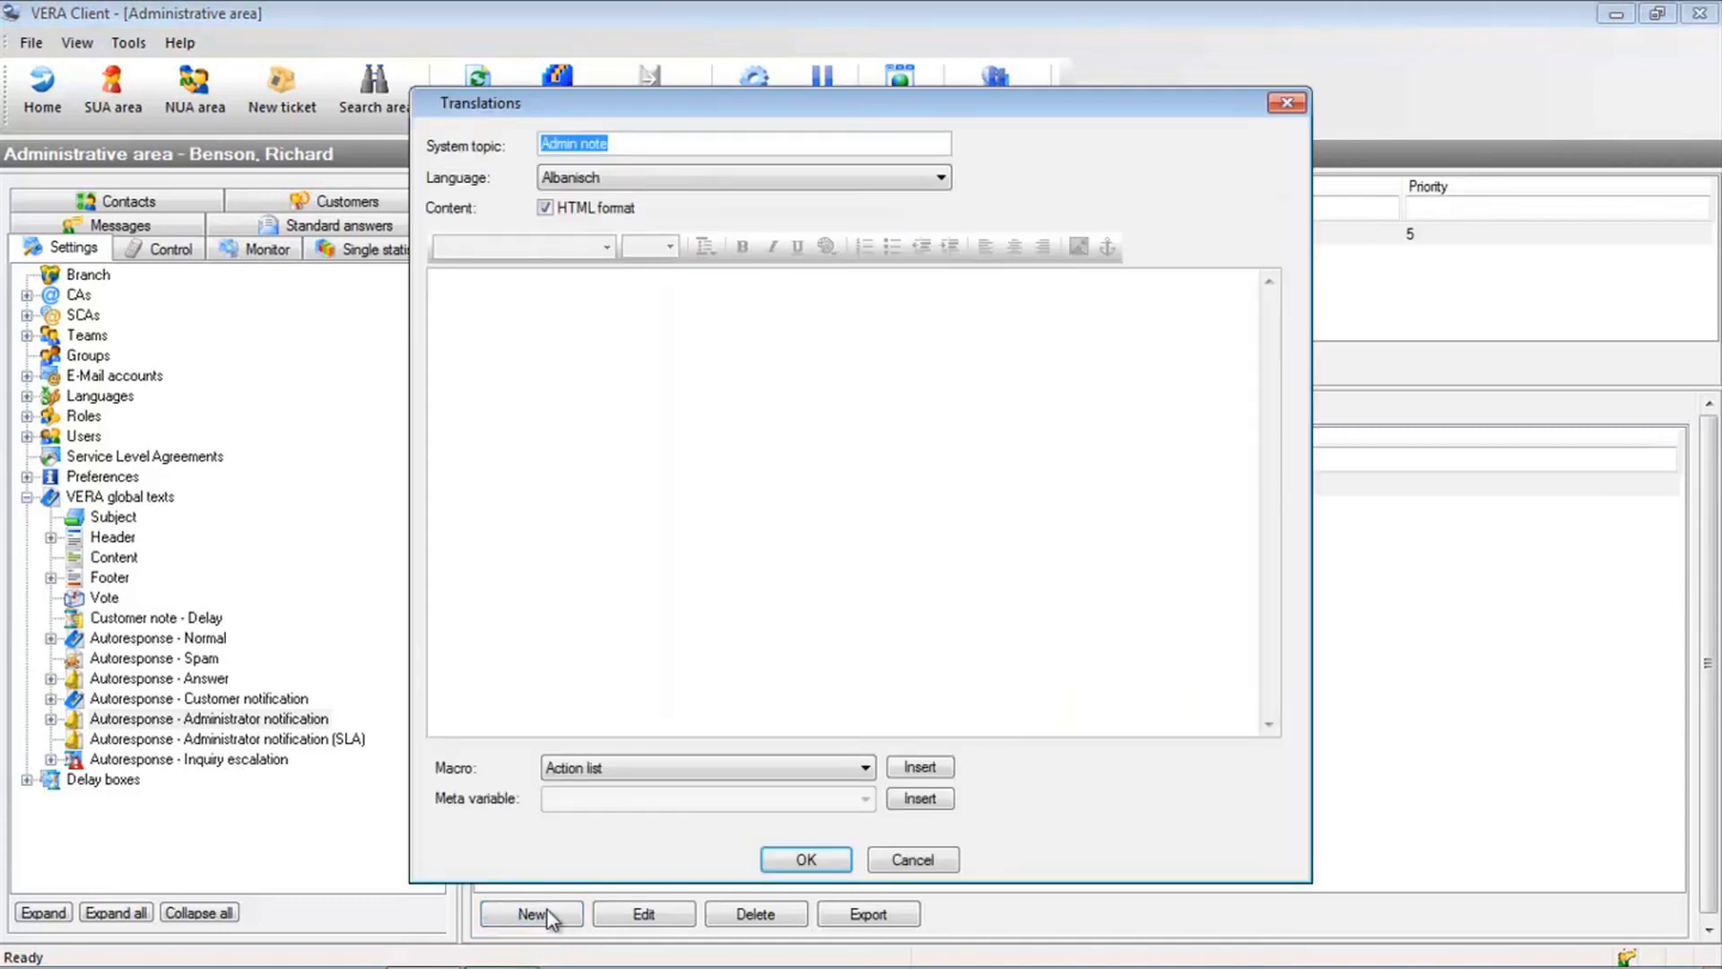
click(638, 179)
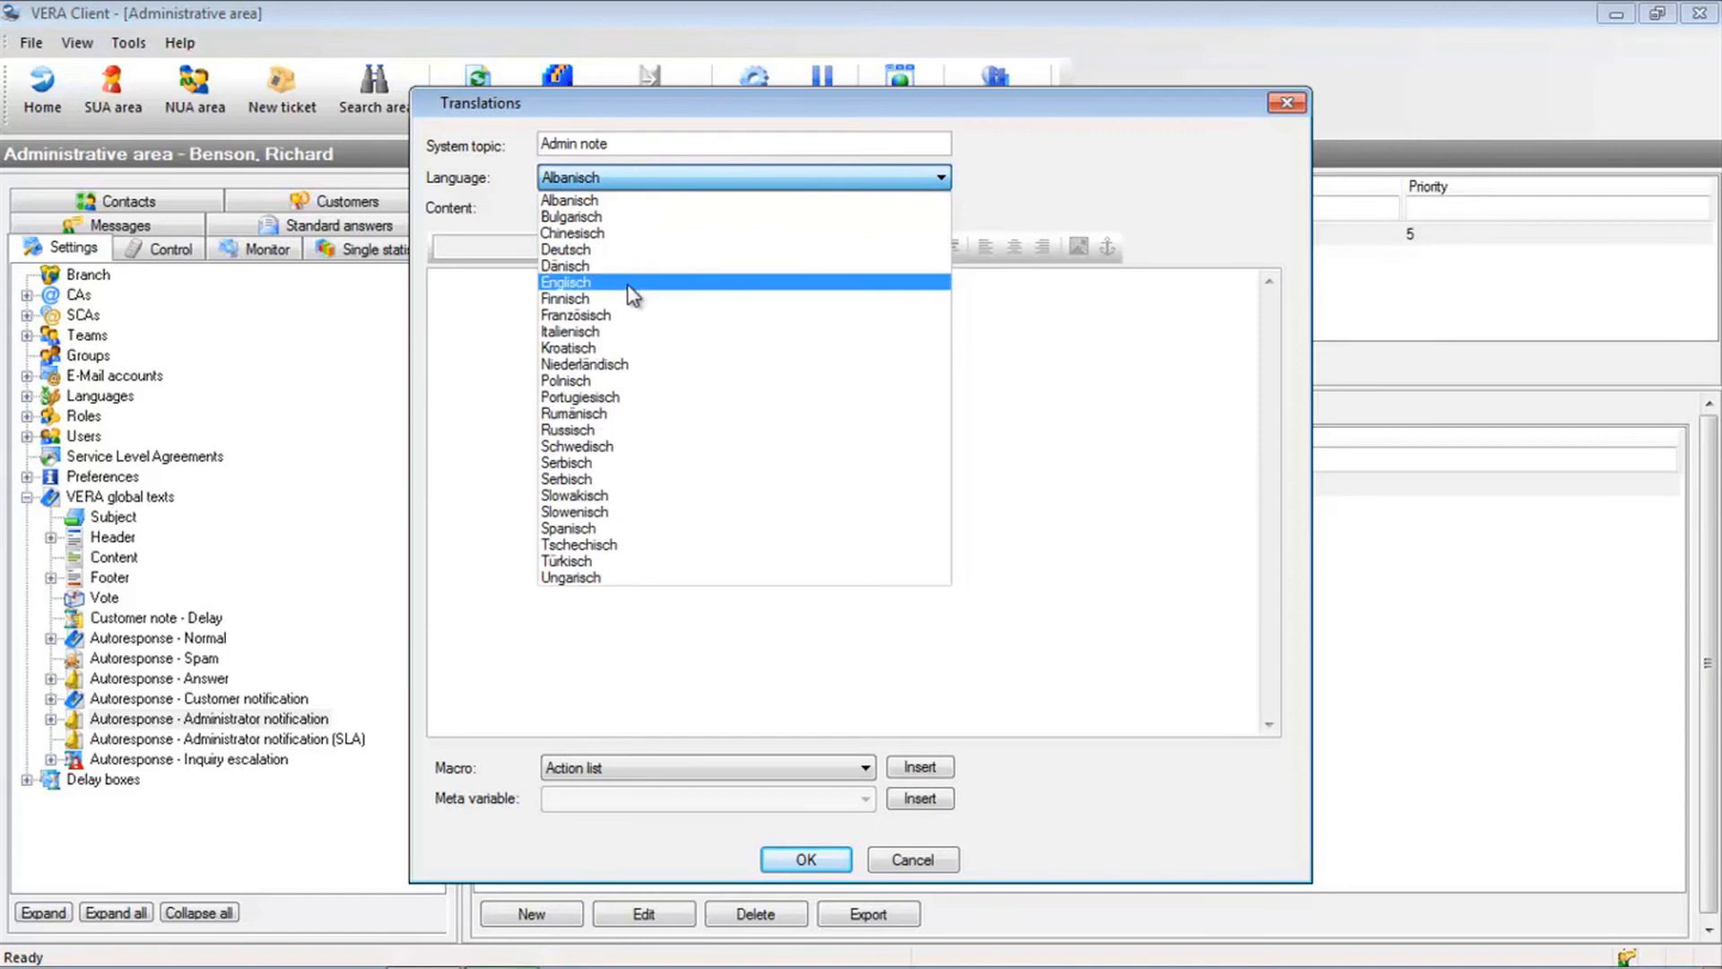
click(635, 281)
click(612, 771)
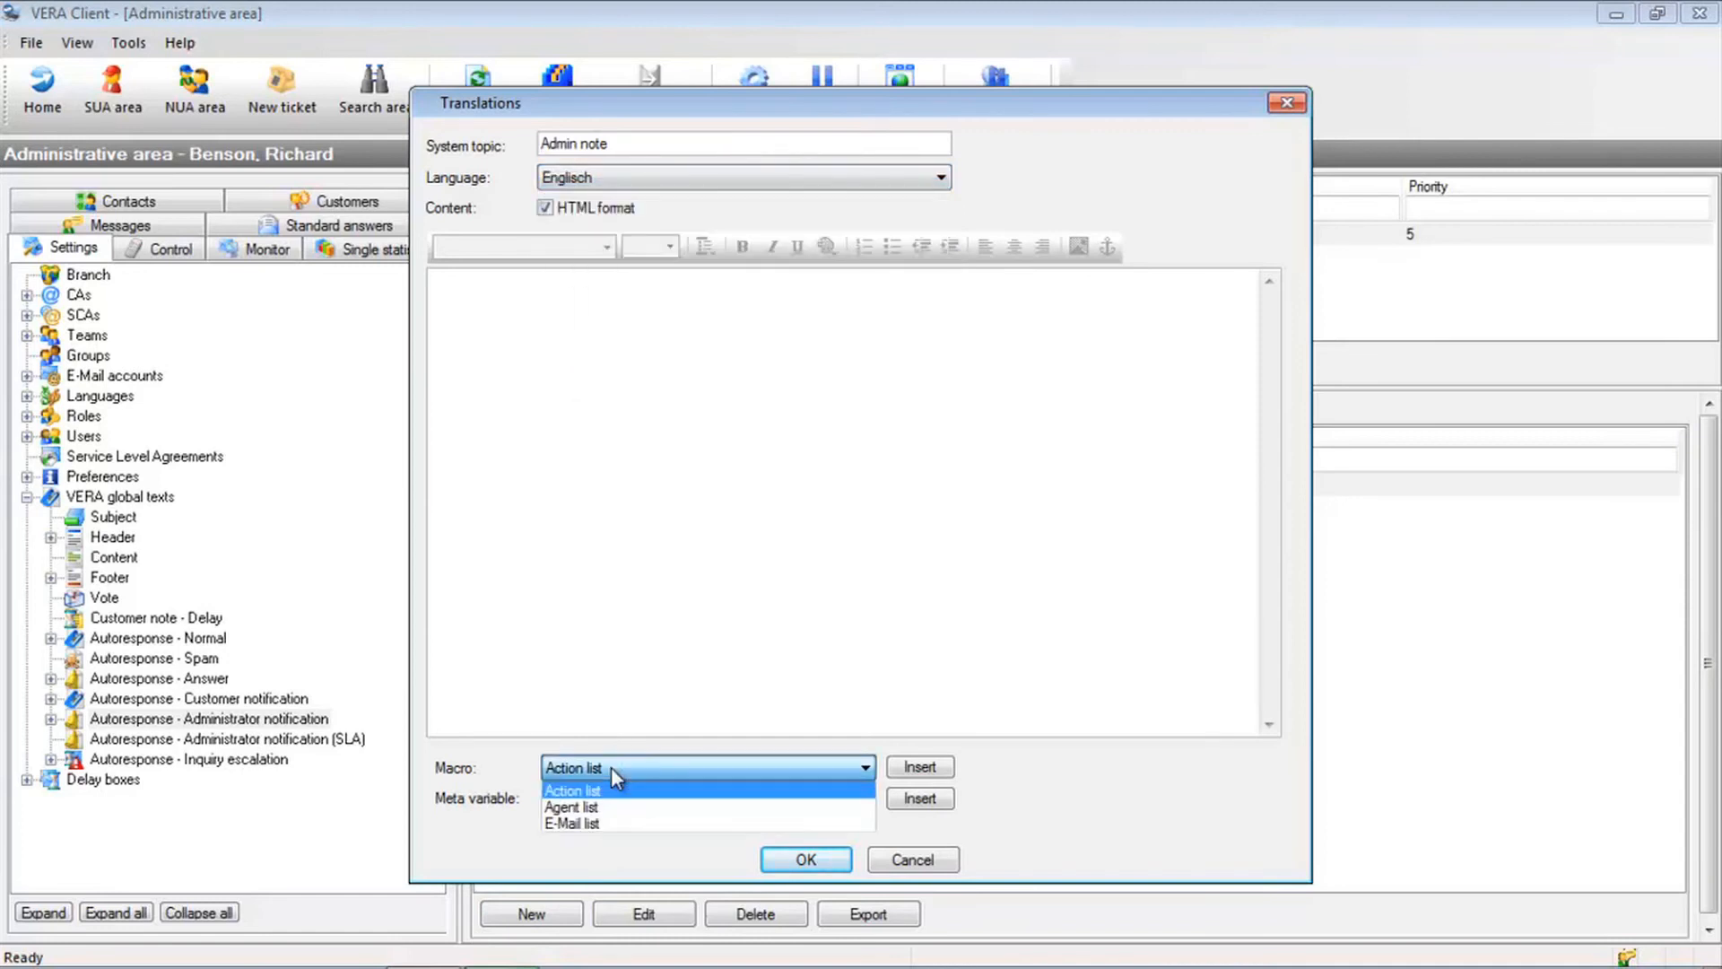
click(620, 825)
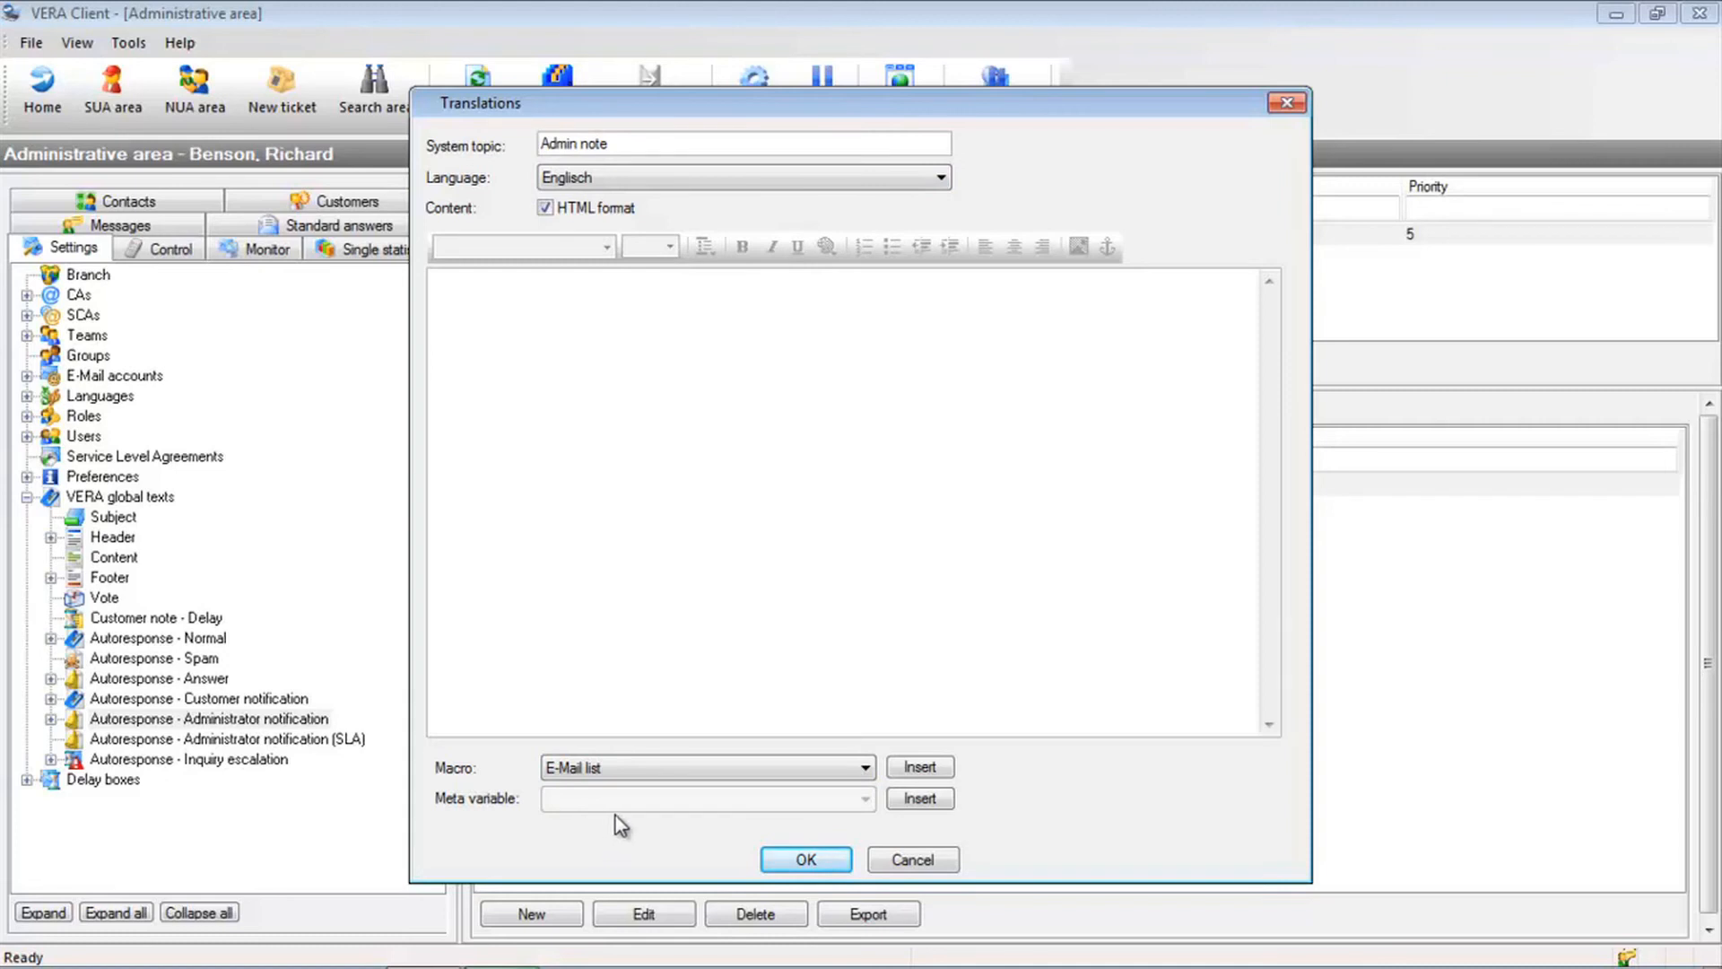
click(922, 769)
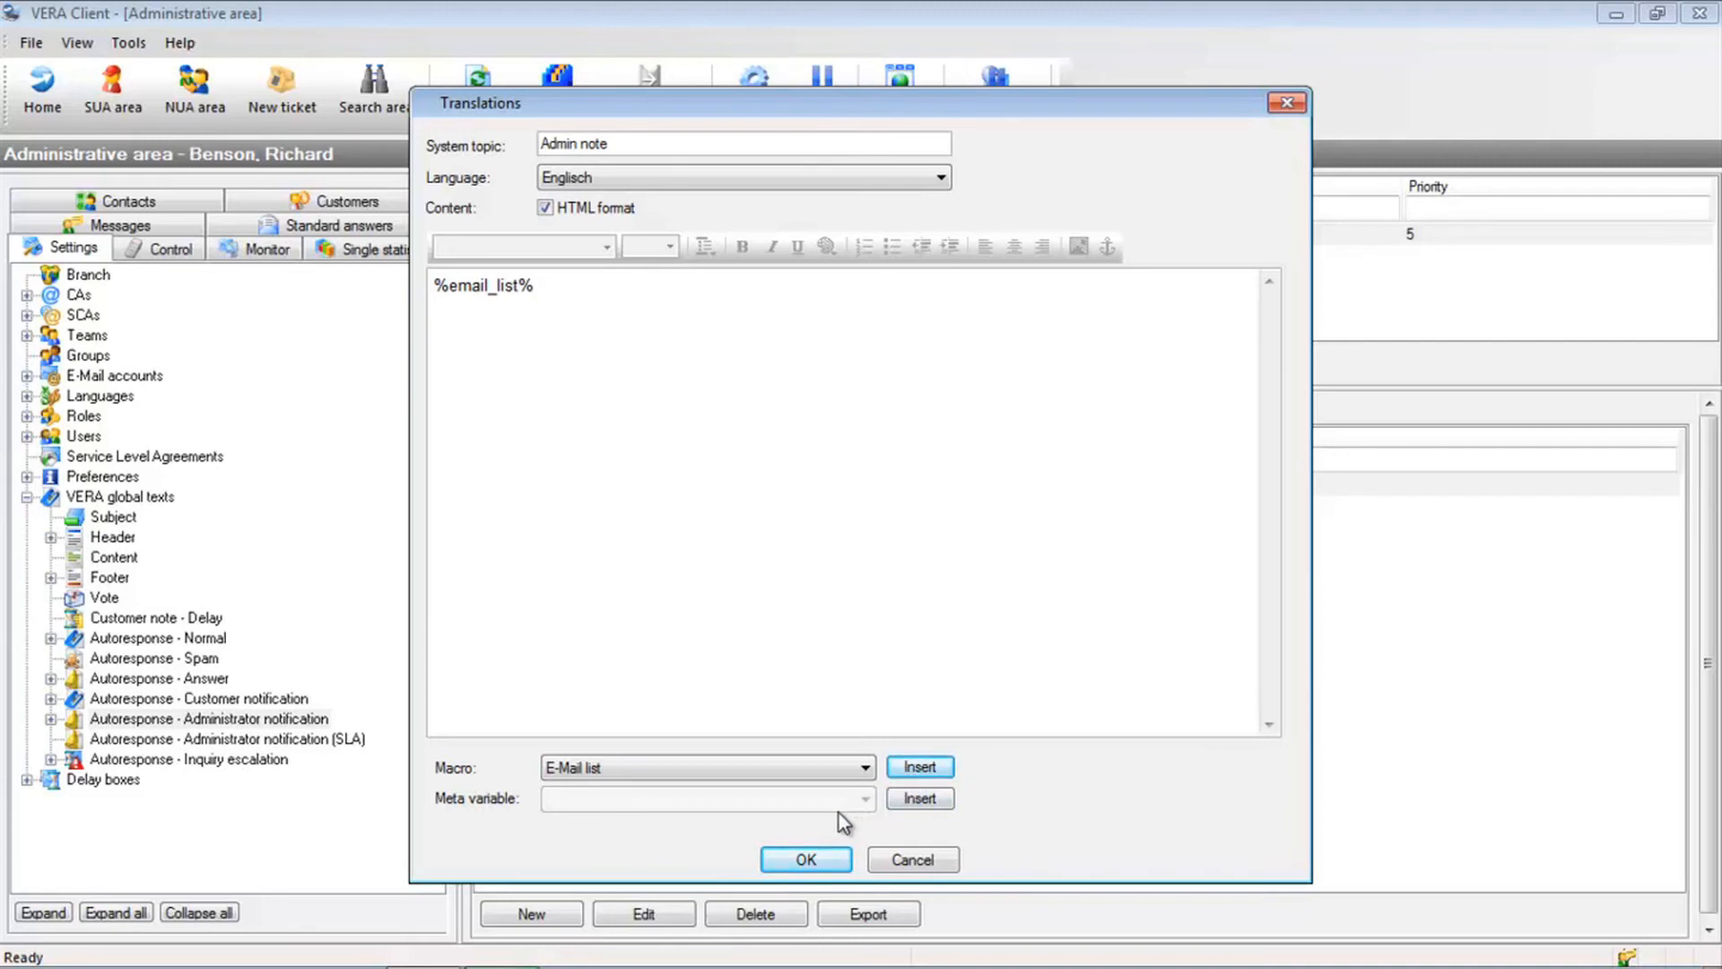
click(806, 860)
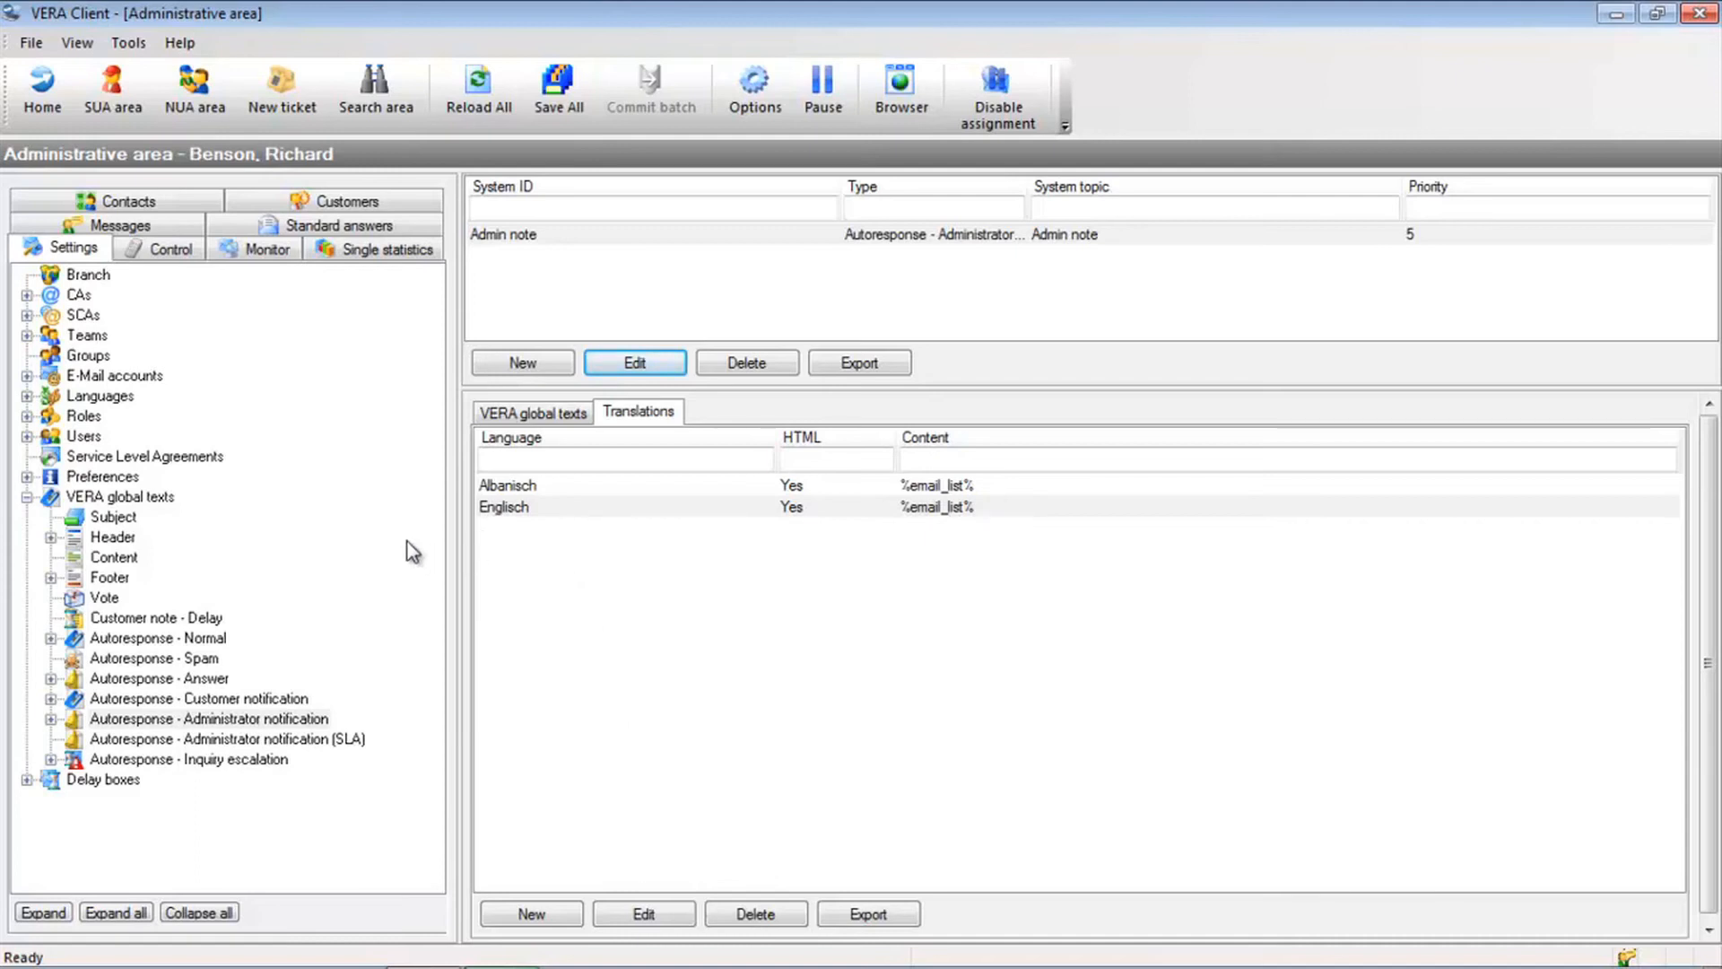
click(174, 250)
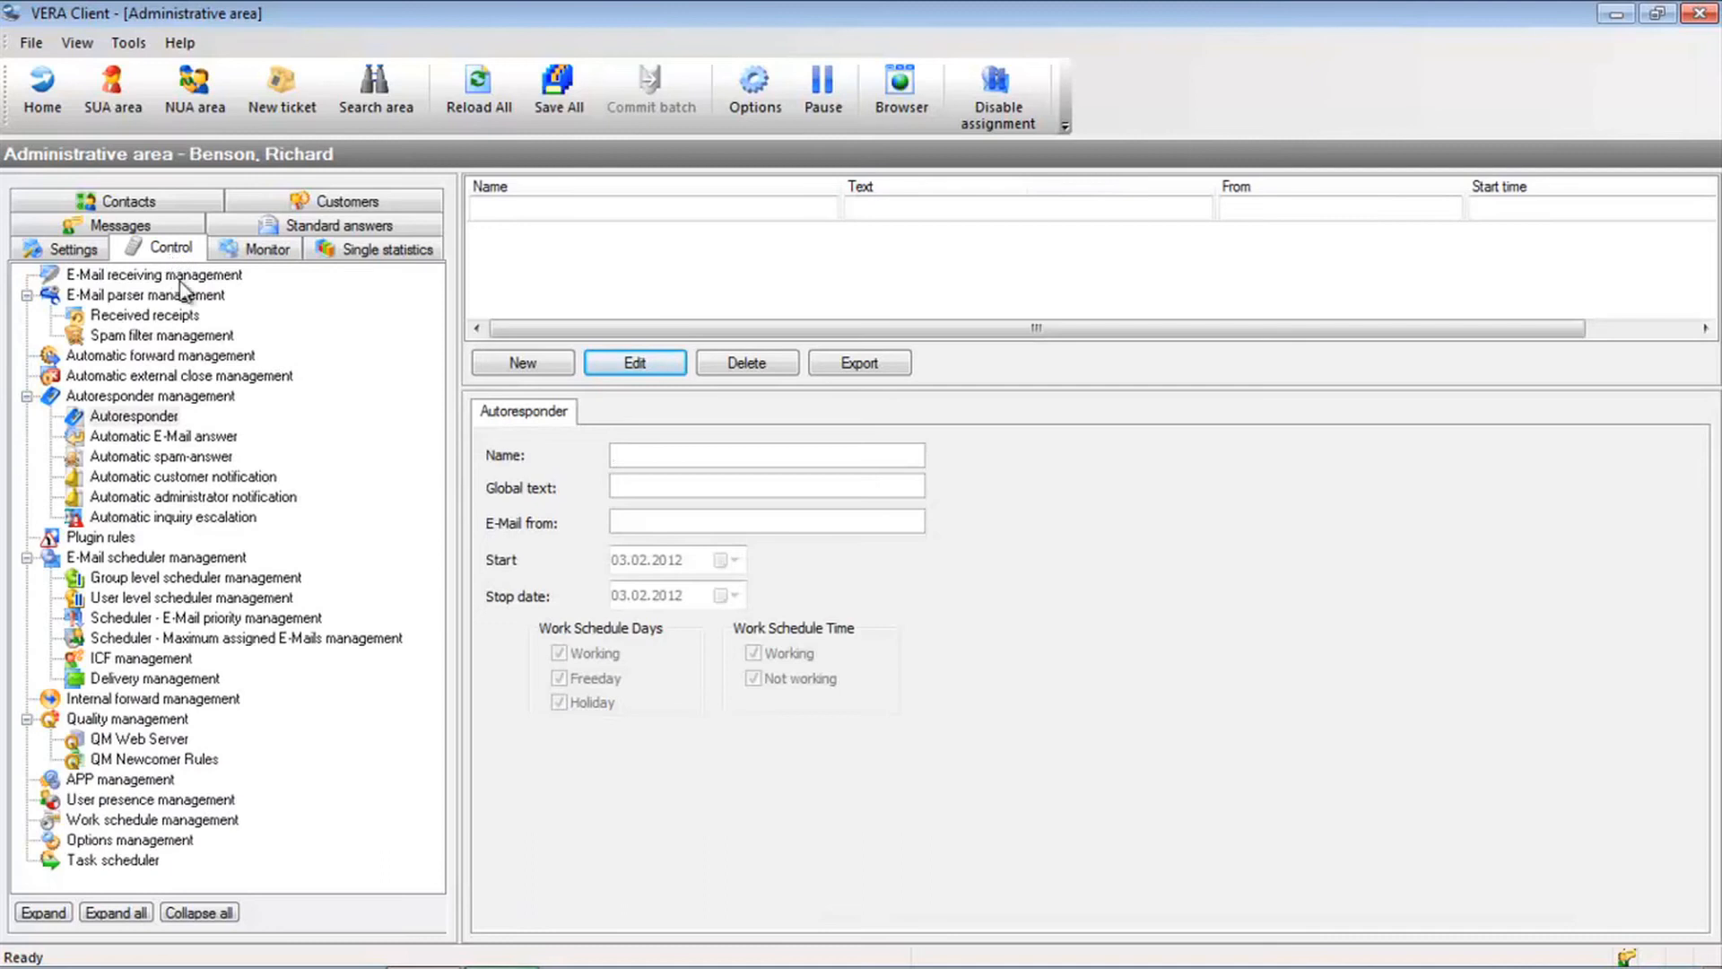
Show the Autoresponder rules, try a new rule with start and stop dates 03.02.2012, then discard it
click(151, 419)
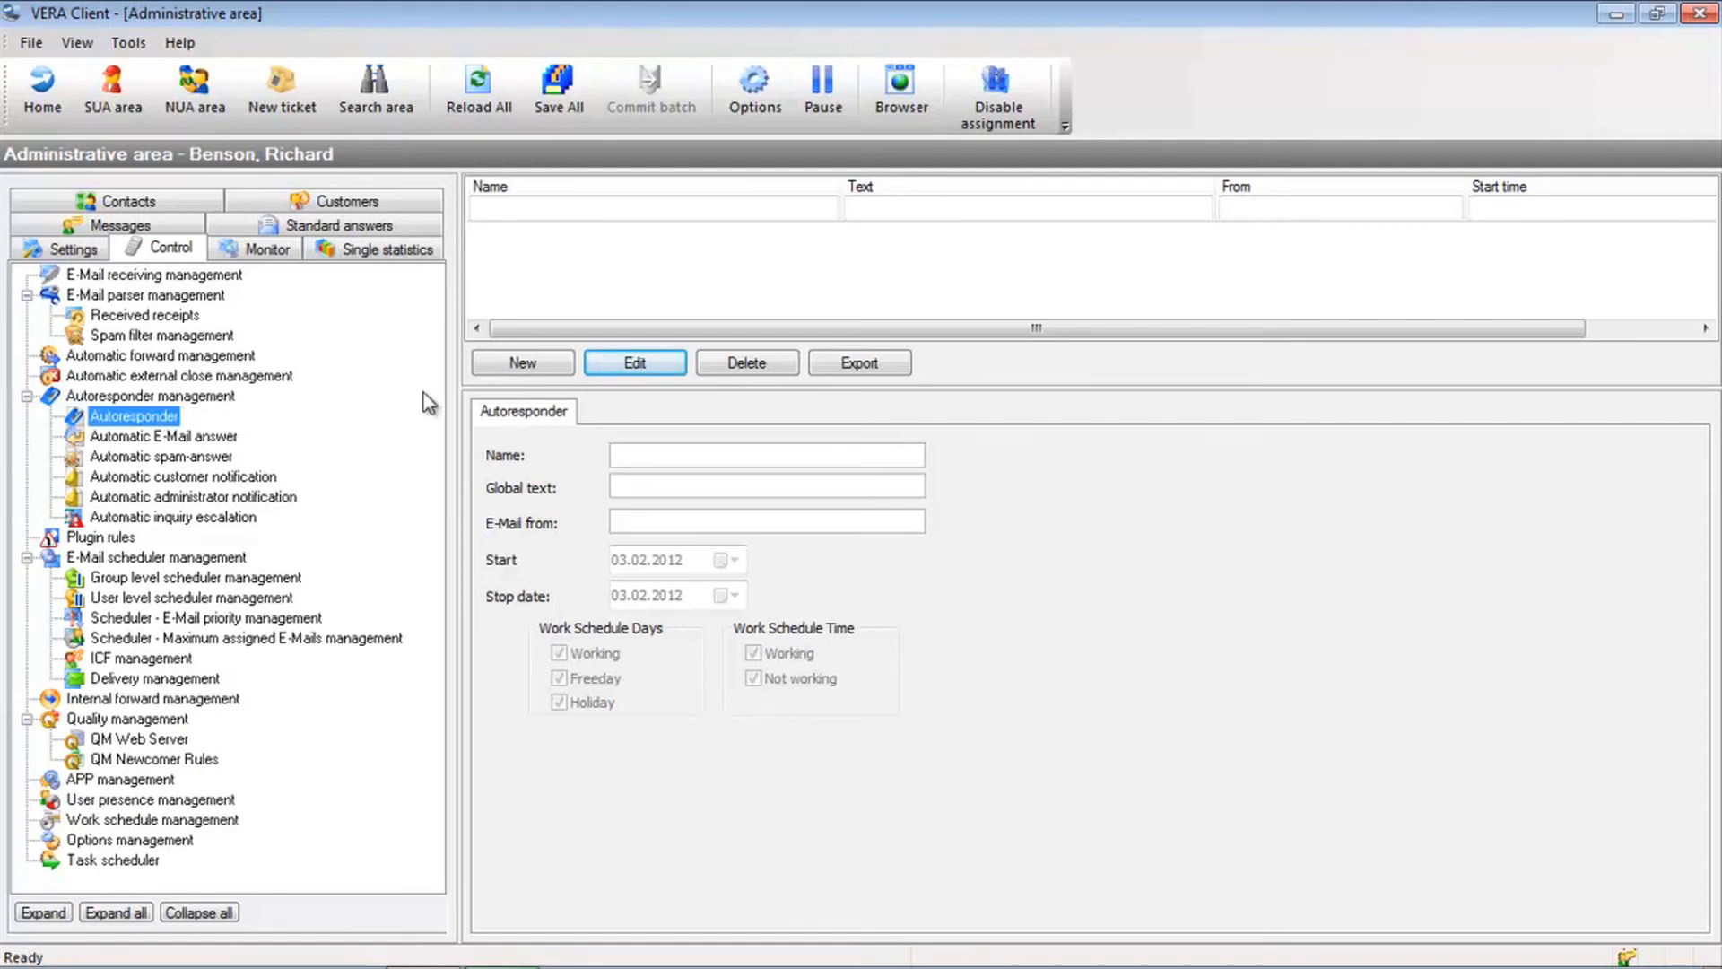
click(498, 368)
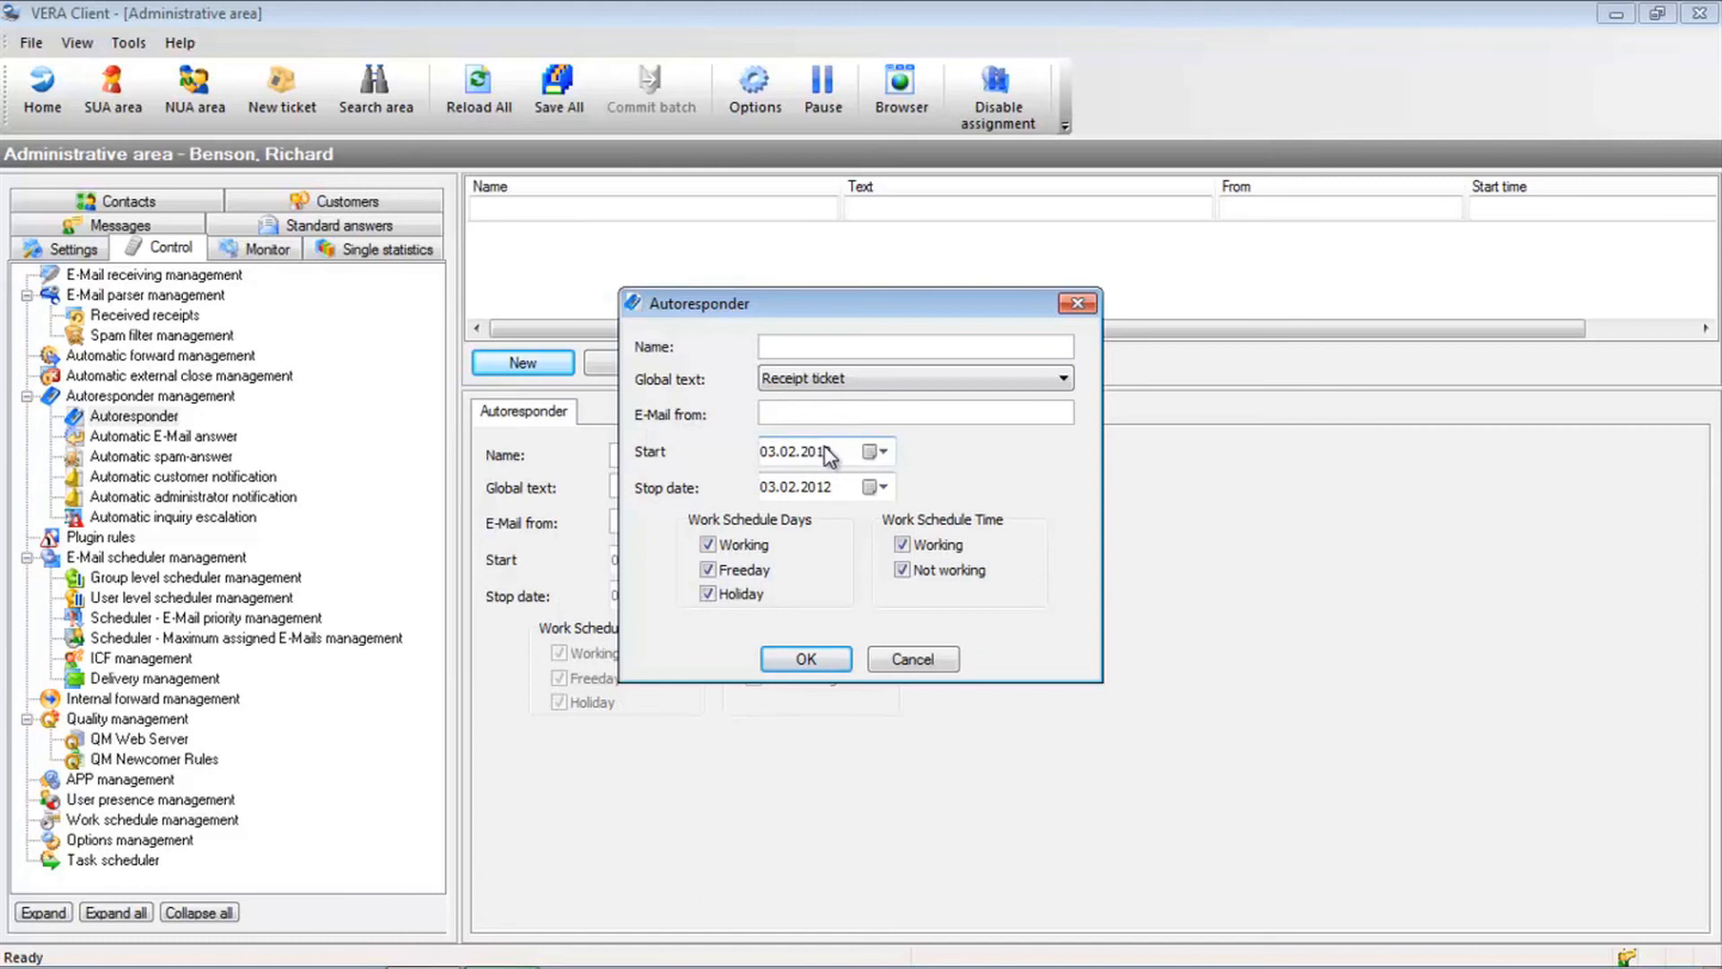
click(871, 452)
click(871, 452)
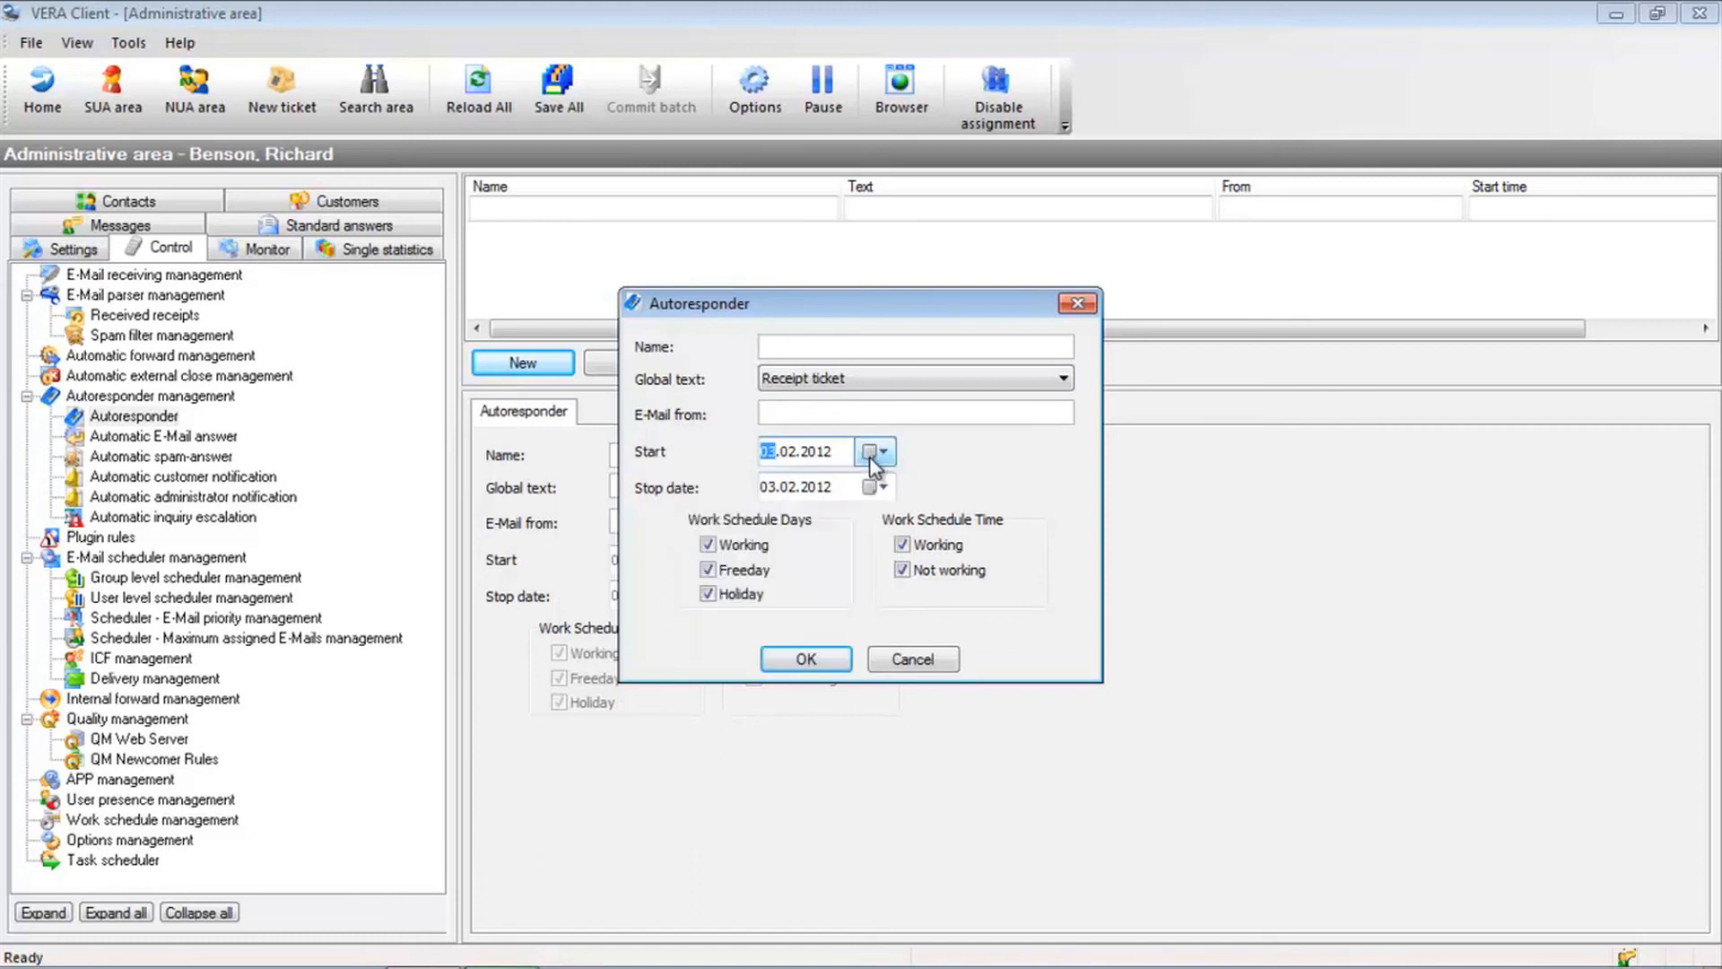
click(874, 488)
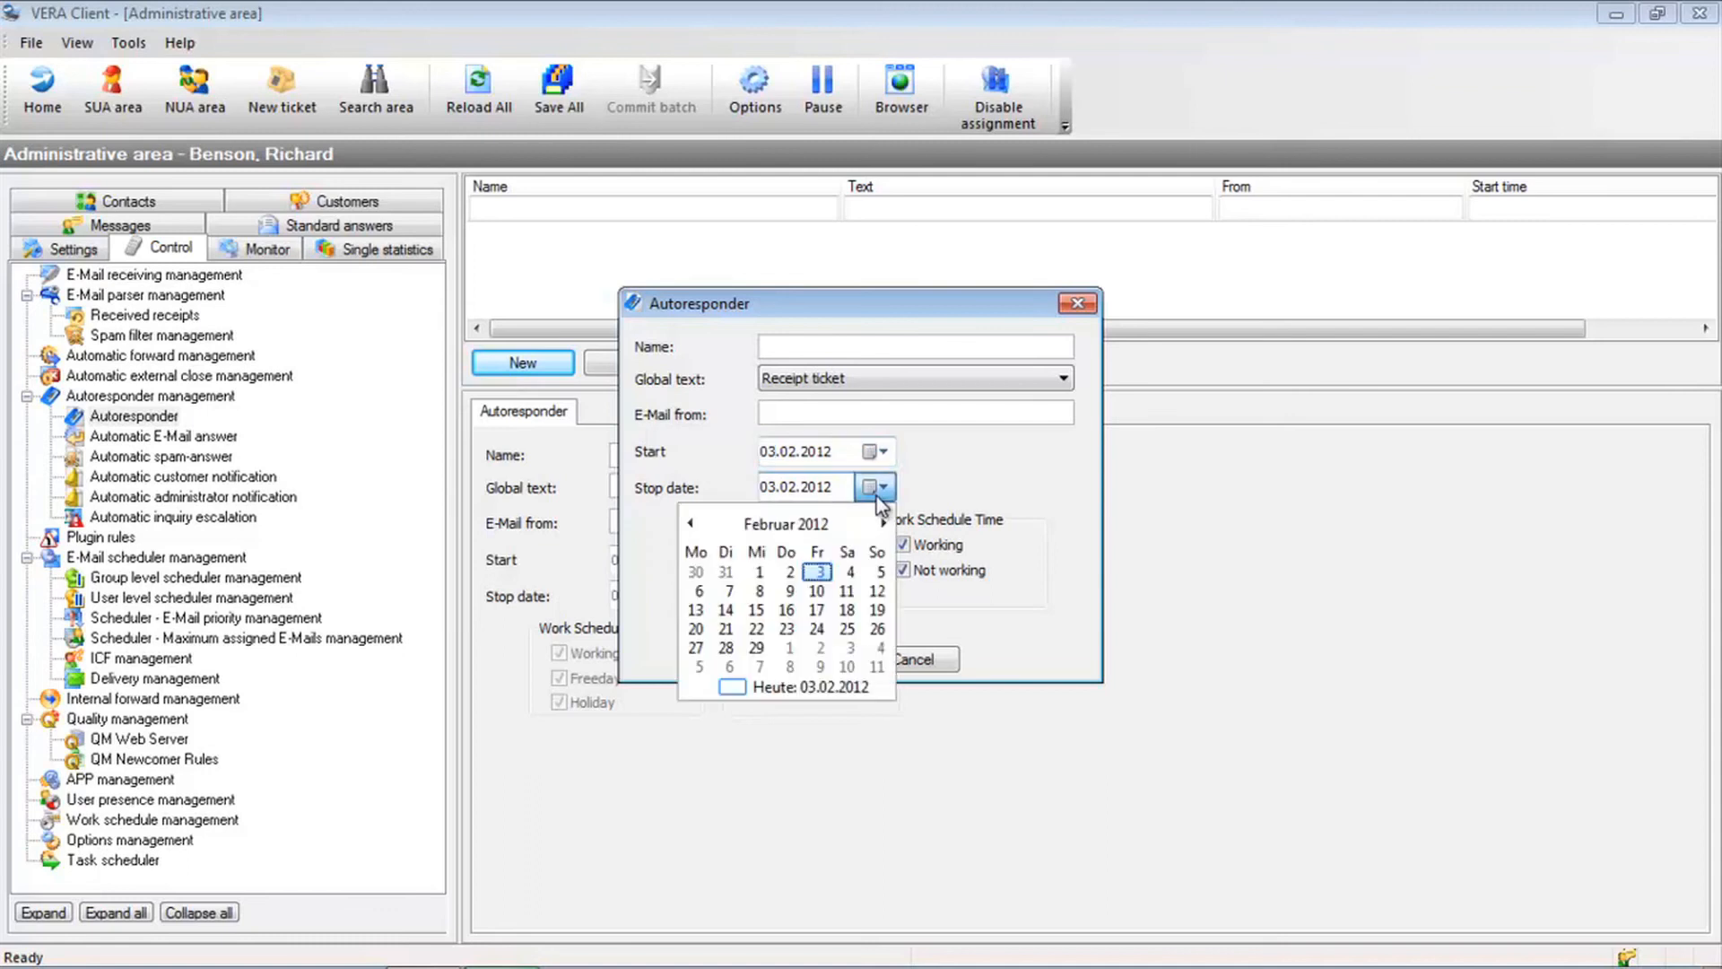
click(876, 490)
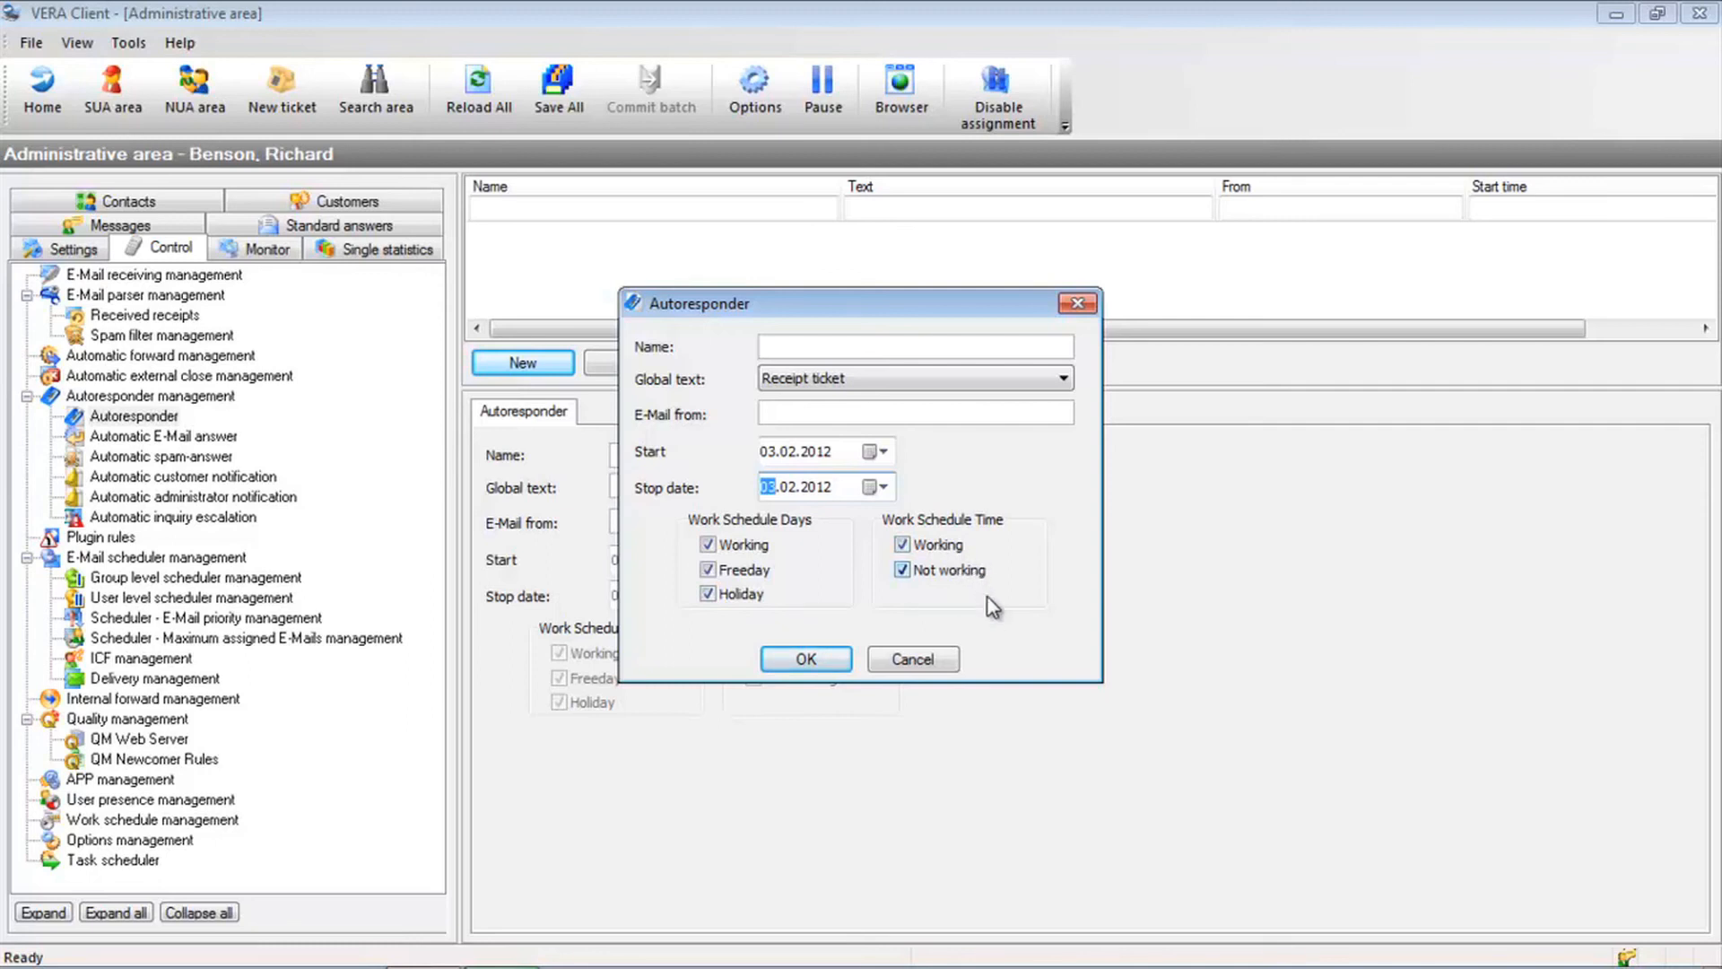
click(925, 668)
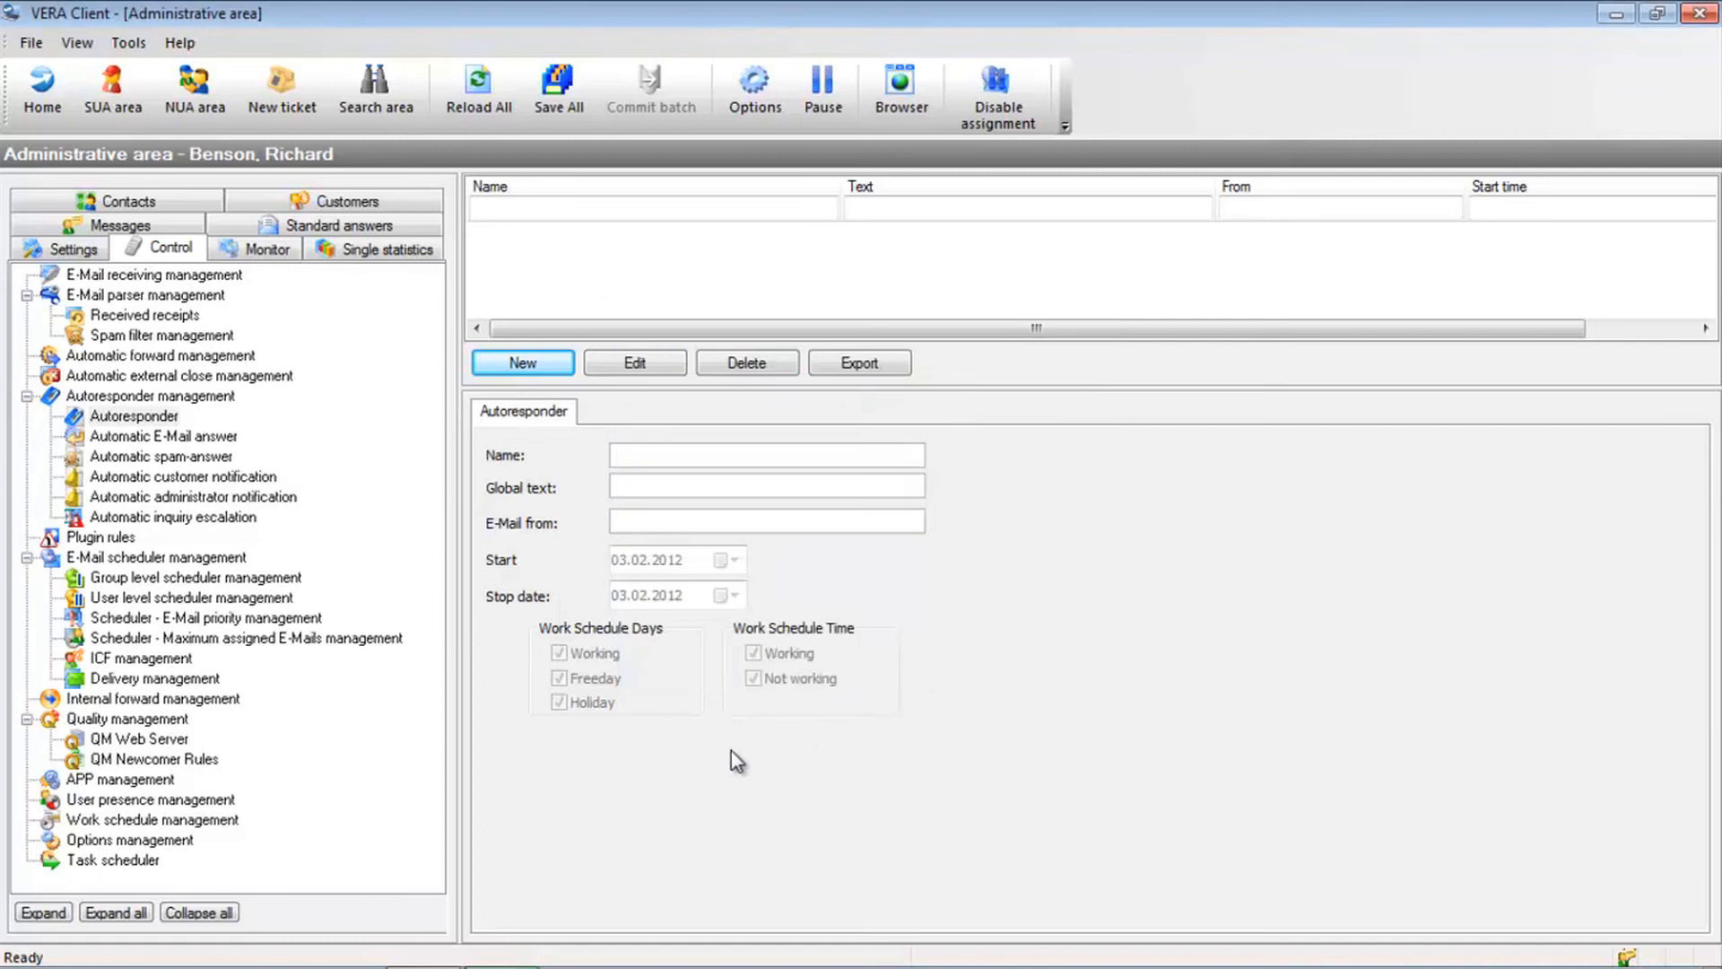
Check the work schedule, try a discarded automatic e-mail answer with SAs unticked, then show customer notifications
click(212, 823)
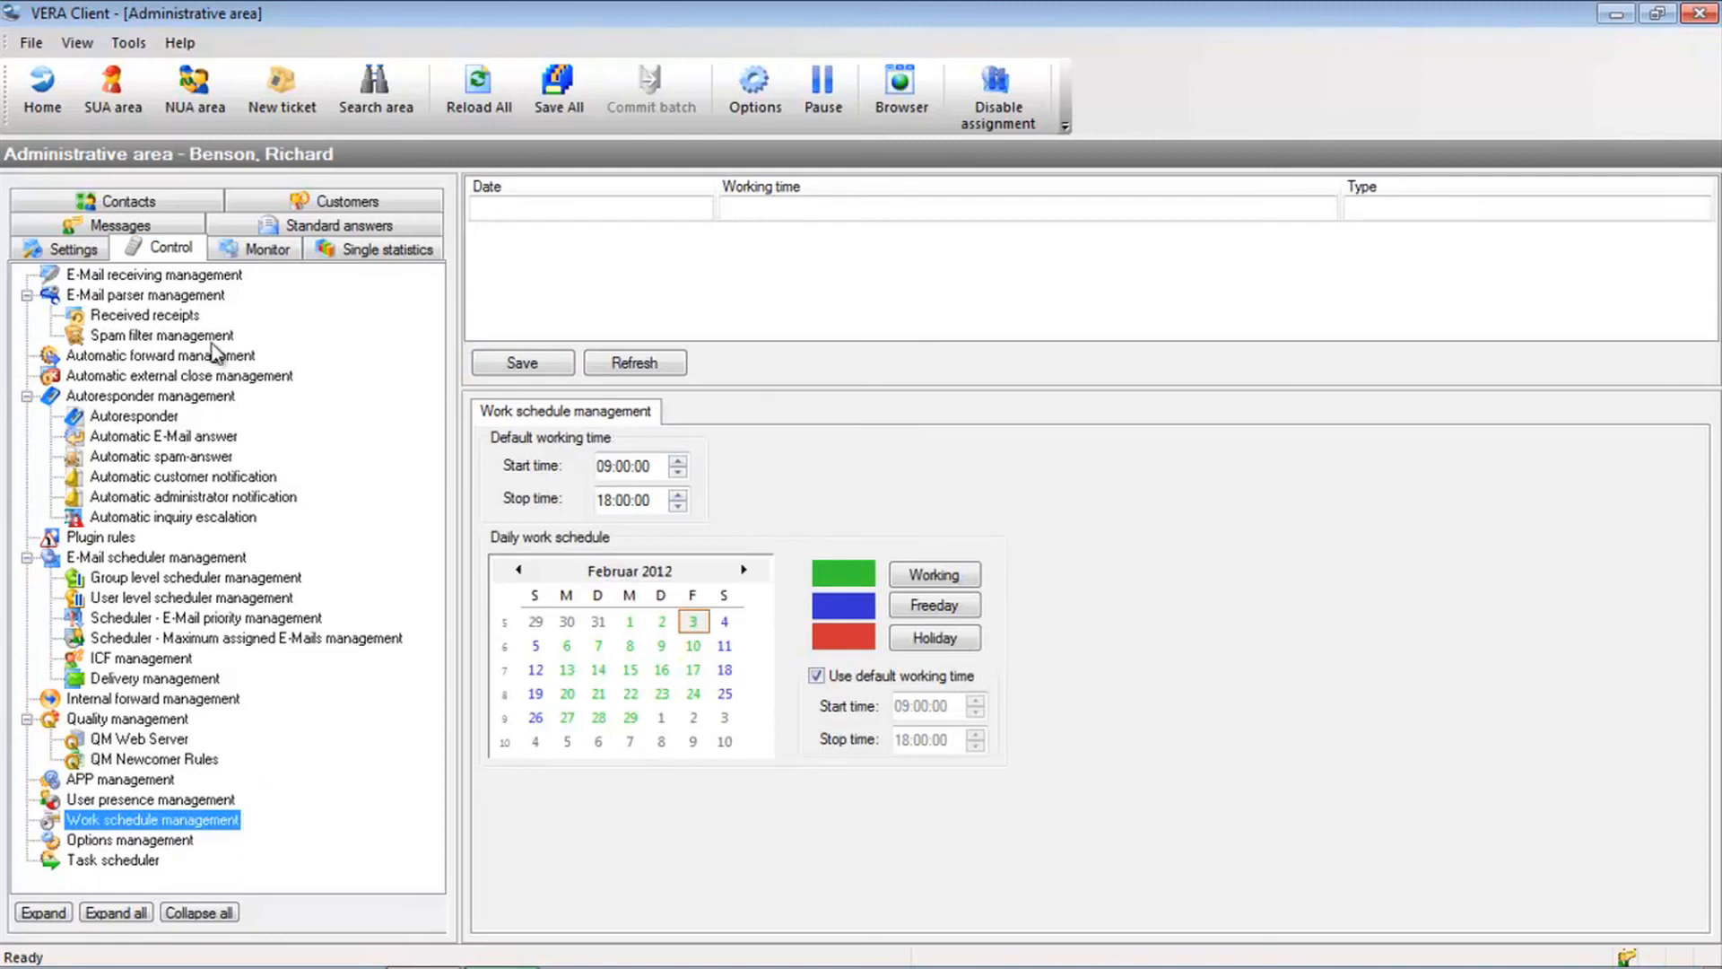
click(182, 438)
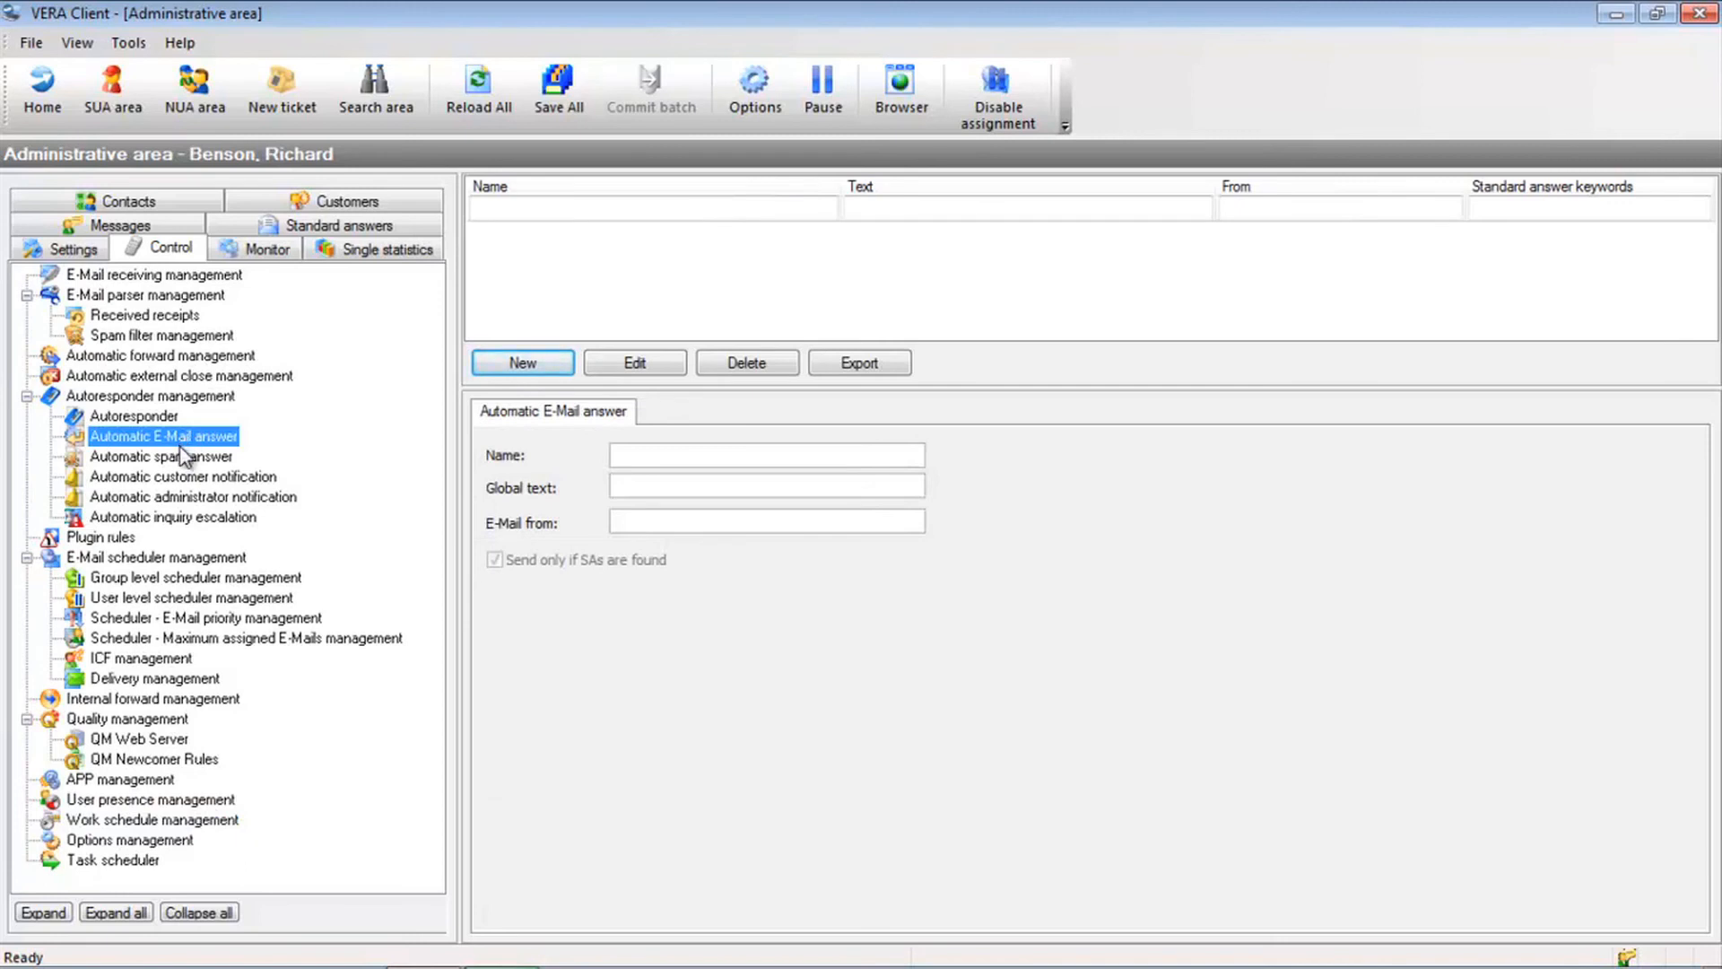
click(508, 368)
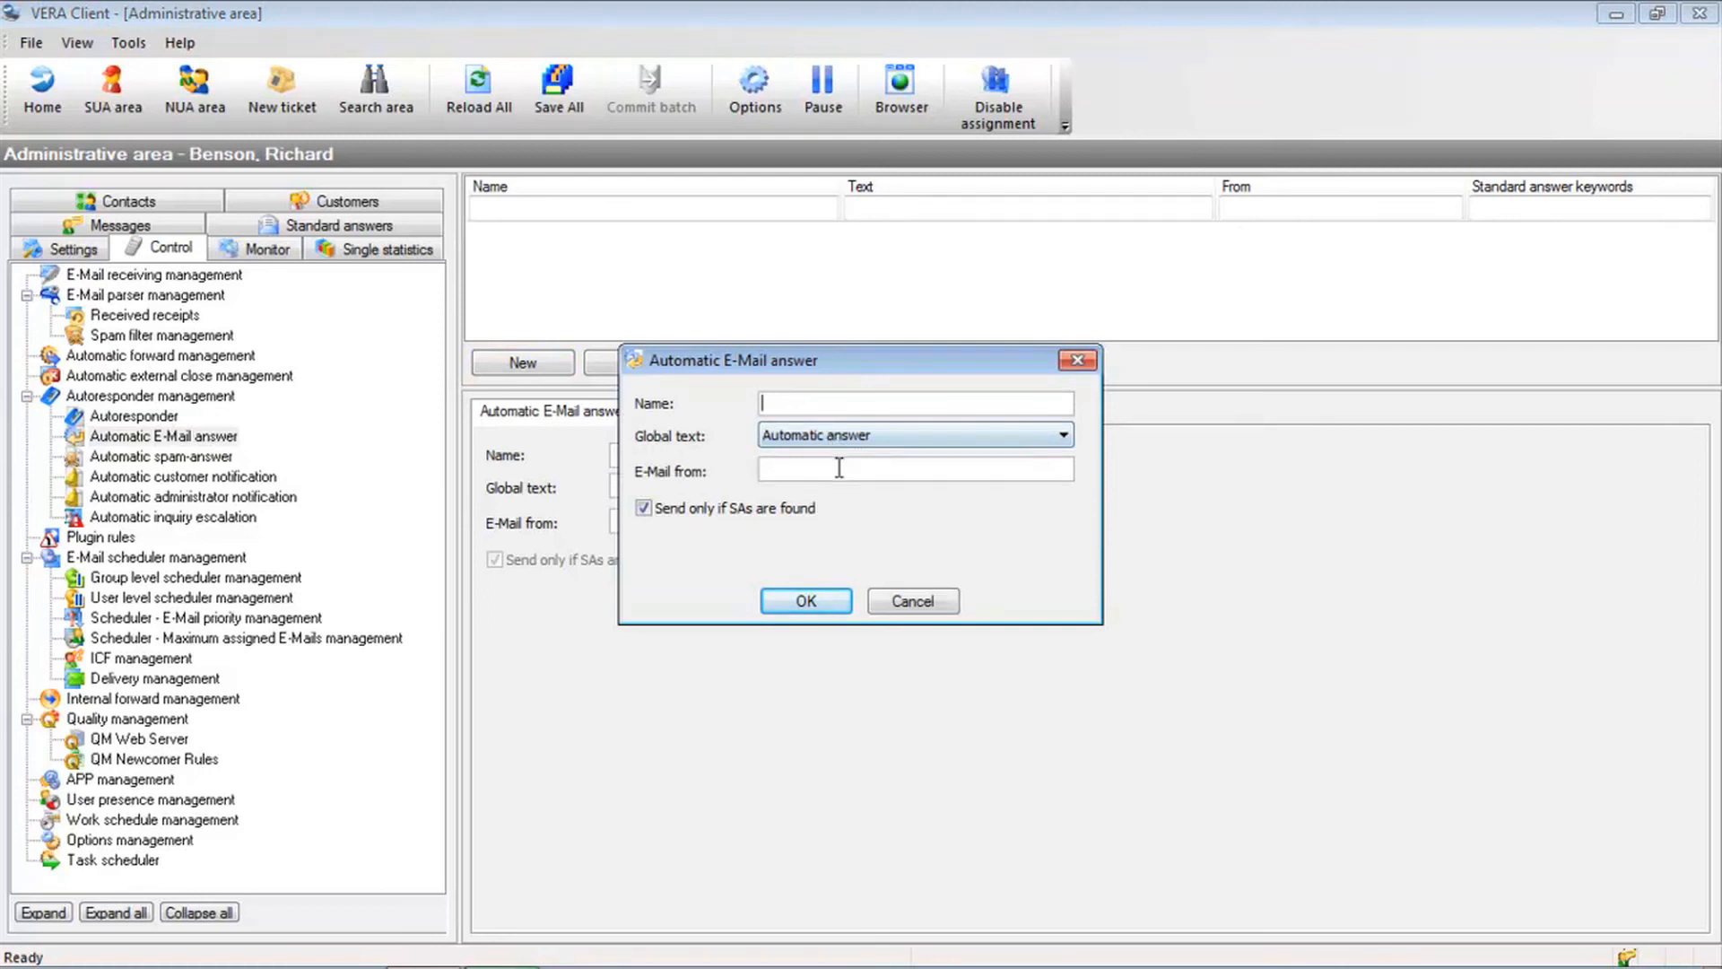
click(752, 511)
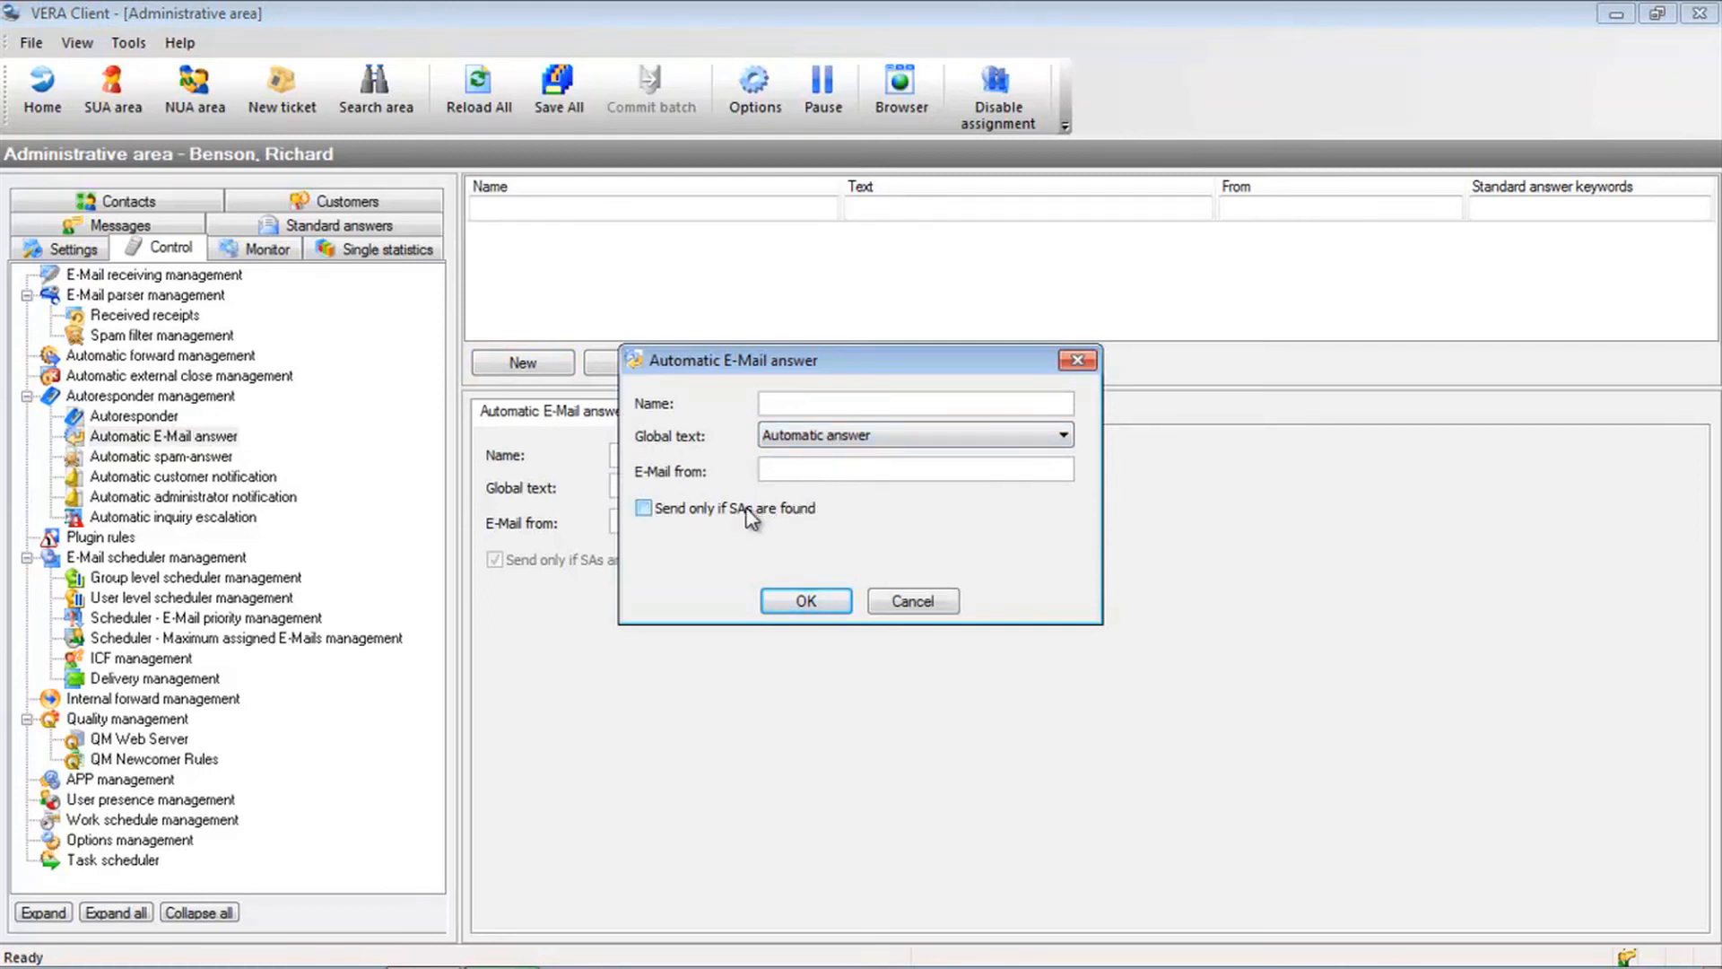
click(901, 609)
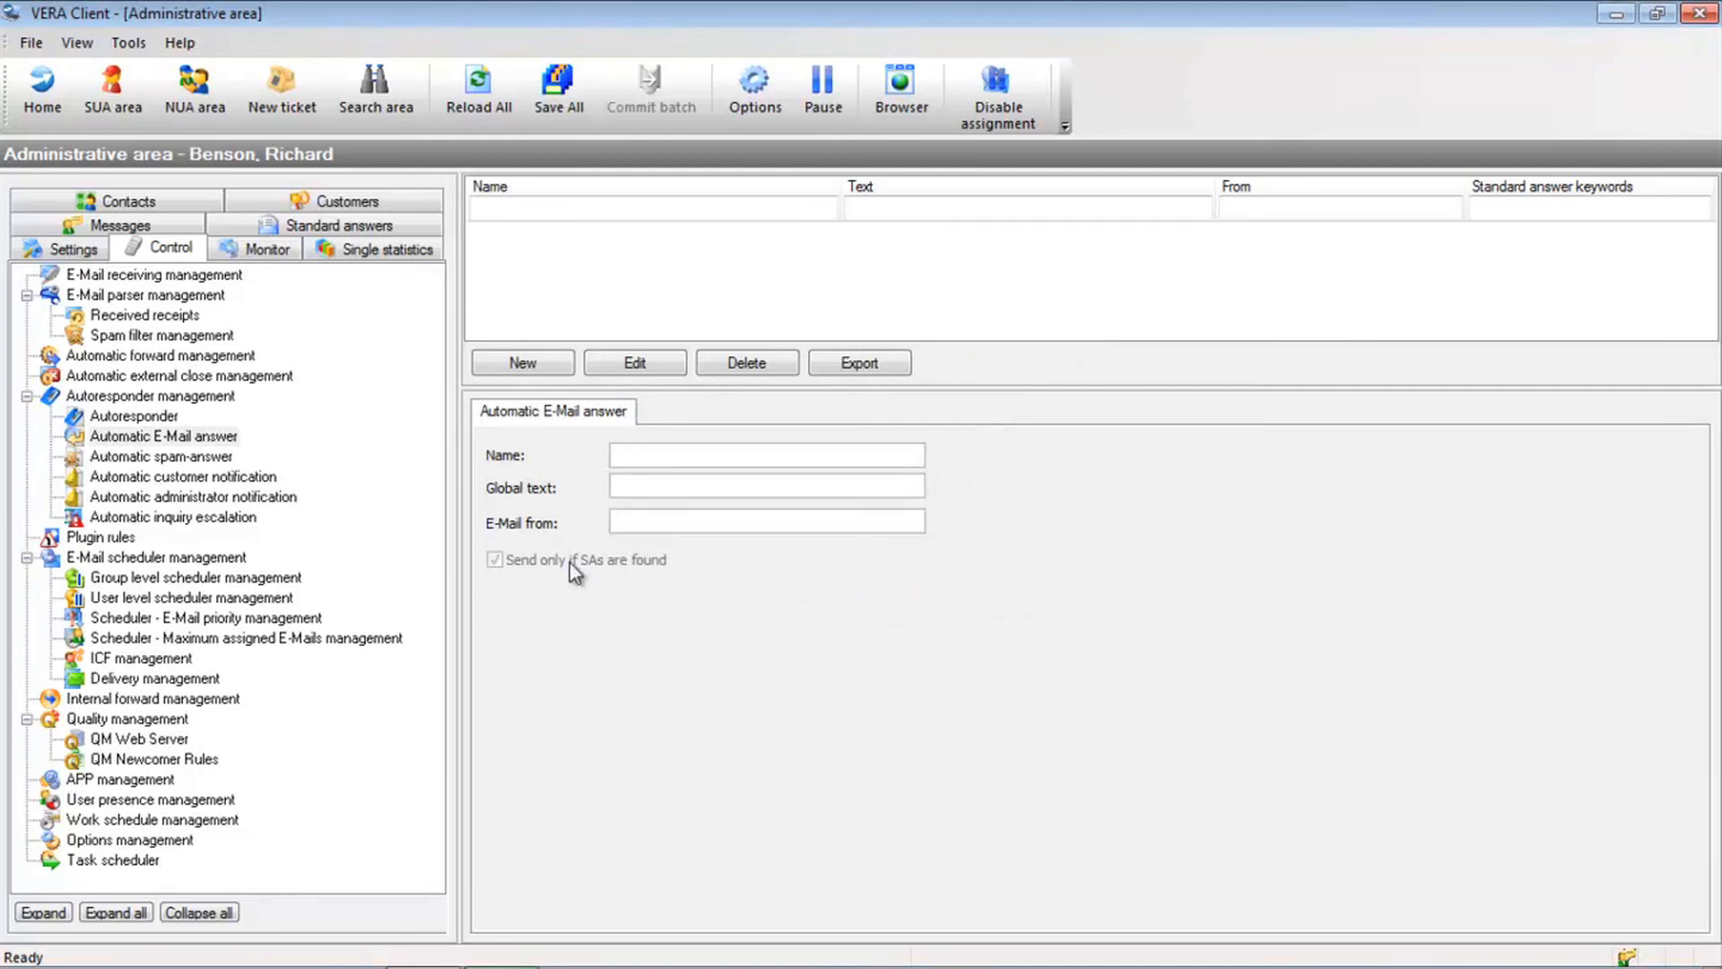
click(248, 475)
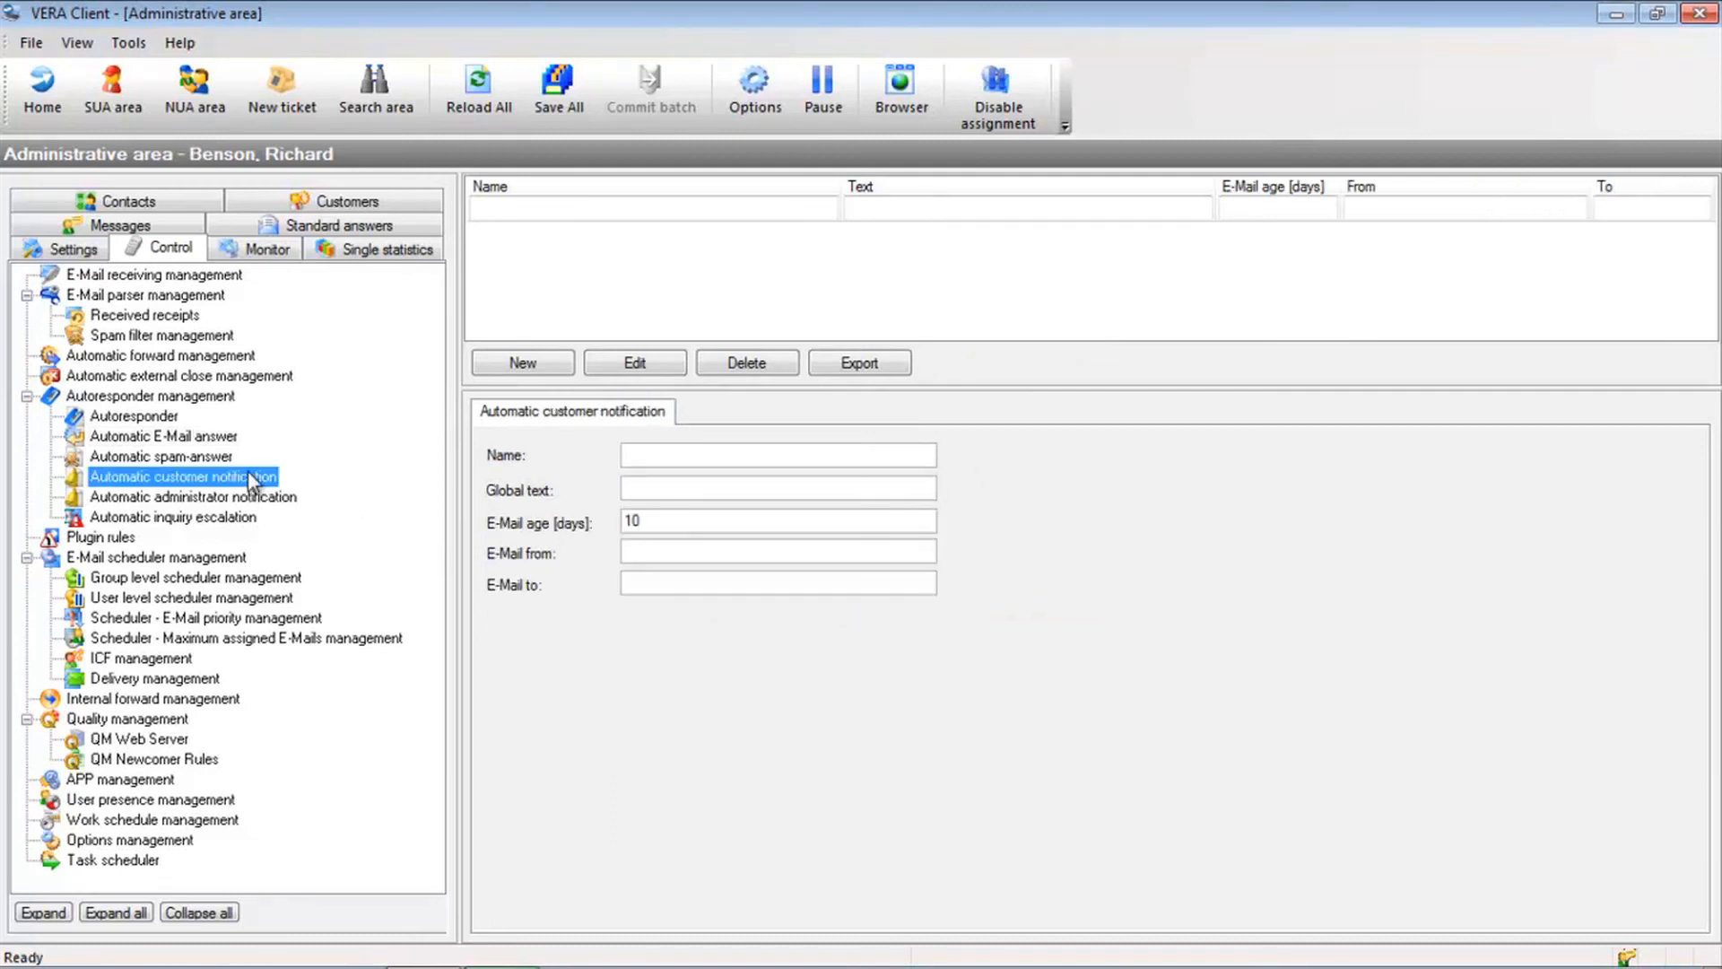
Inspect a new customer notification's 10-day e-mail age and sender/recipient fields, discard it, then show administrator notifications
click(527, 368)
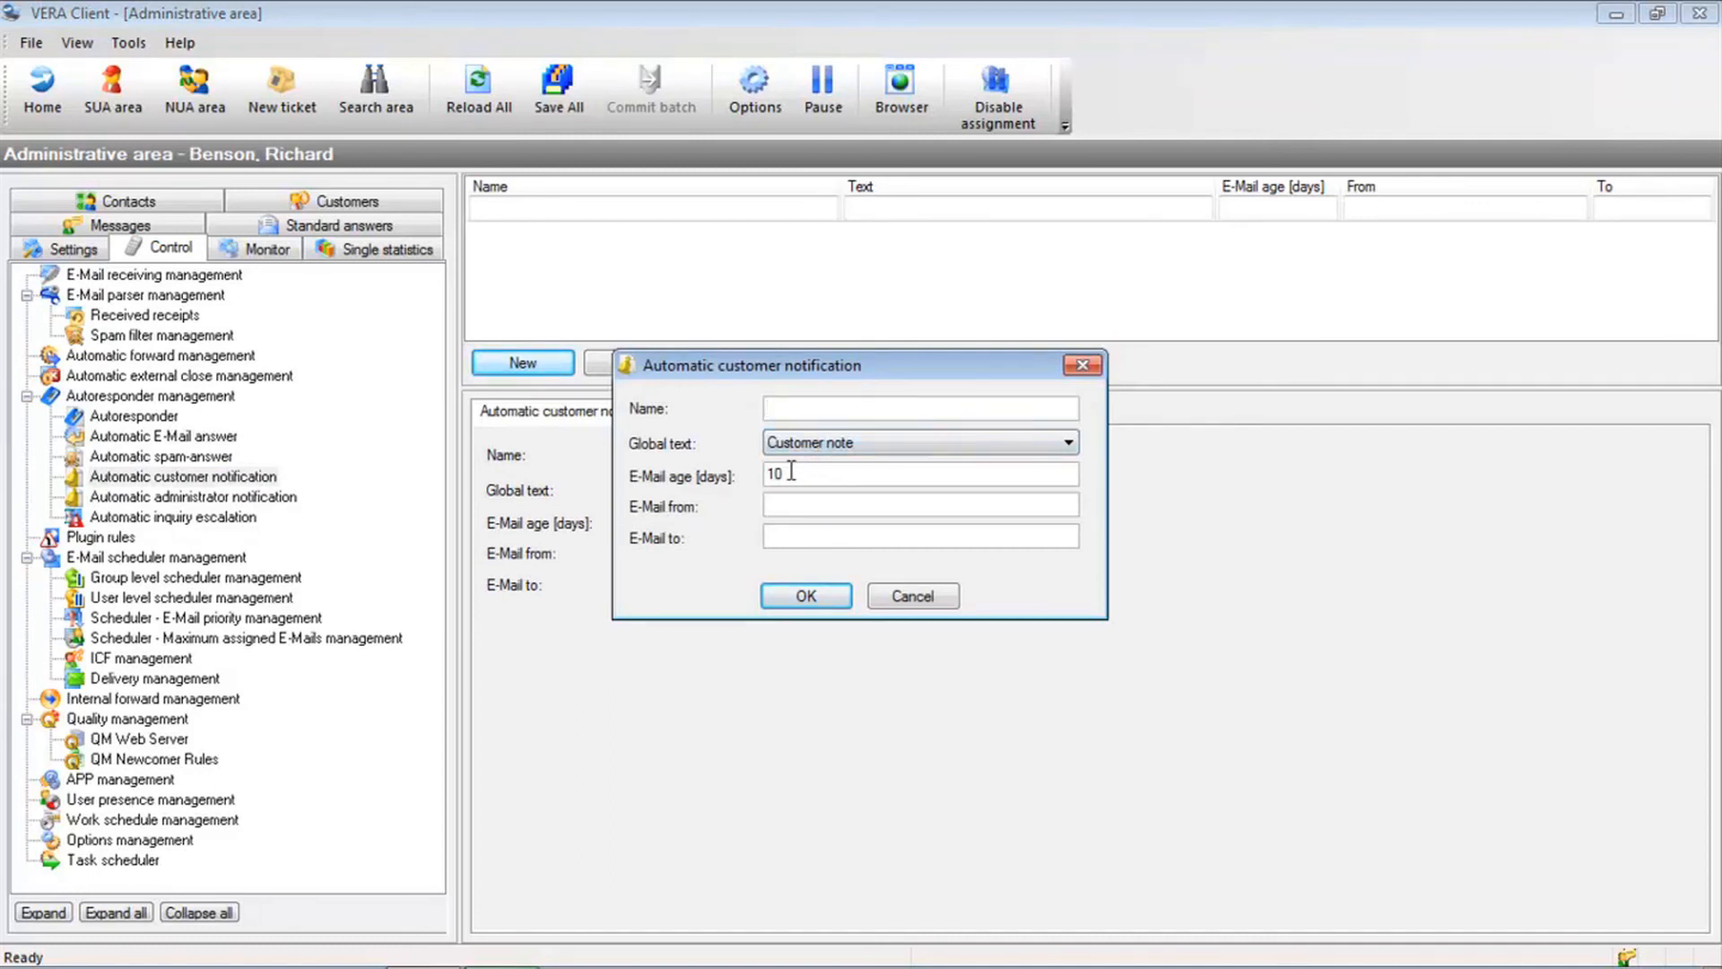
drag(791, 471, 754, 472)
click(797, 503)
click(798, 532)
click(897, 594)
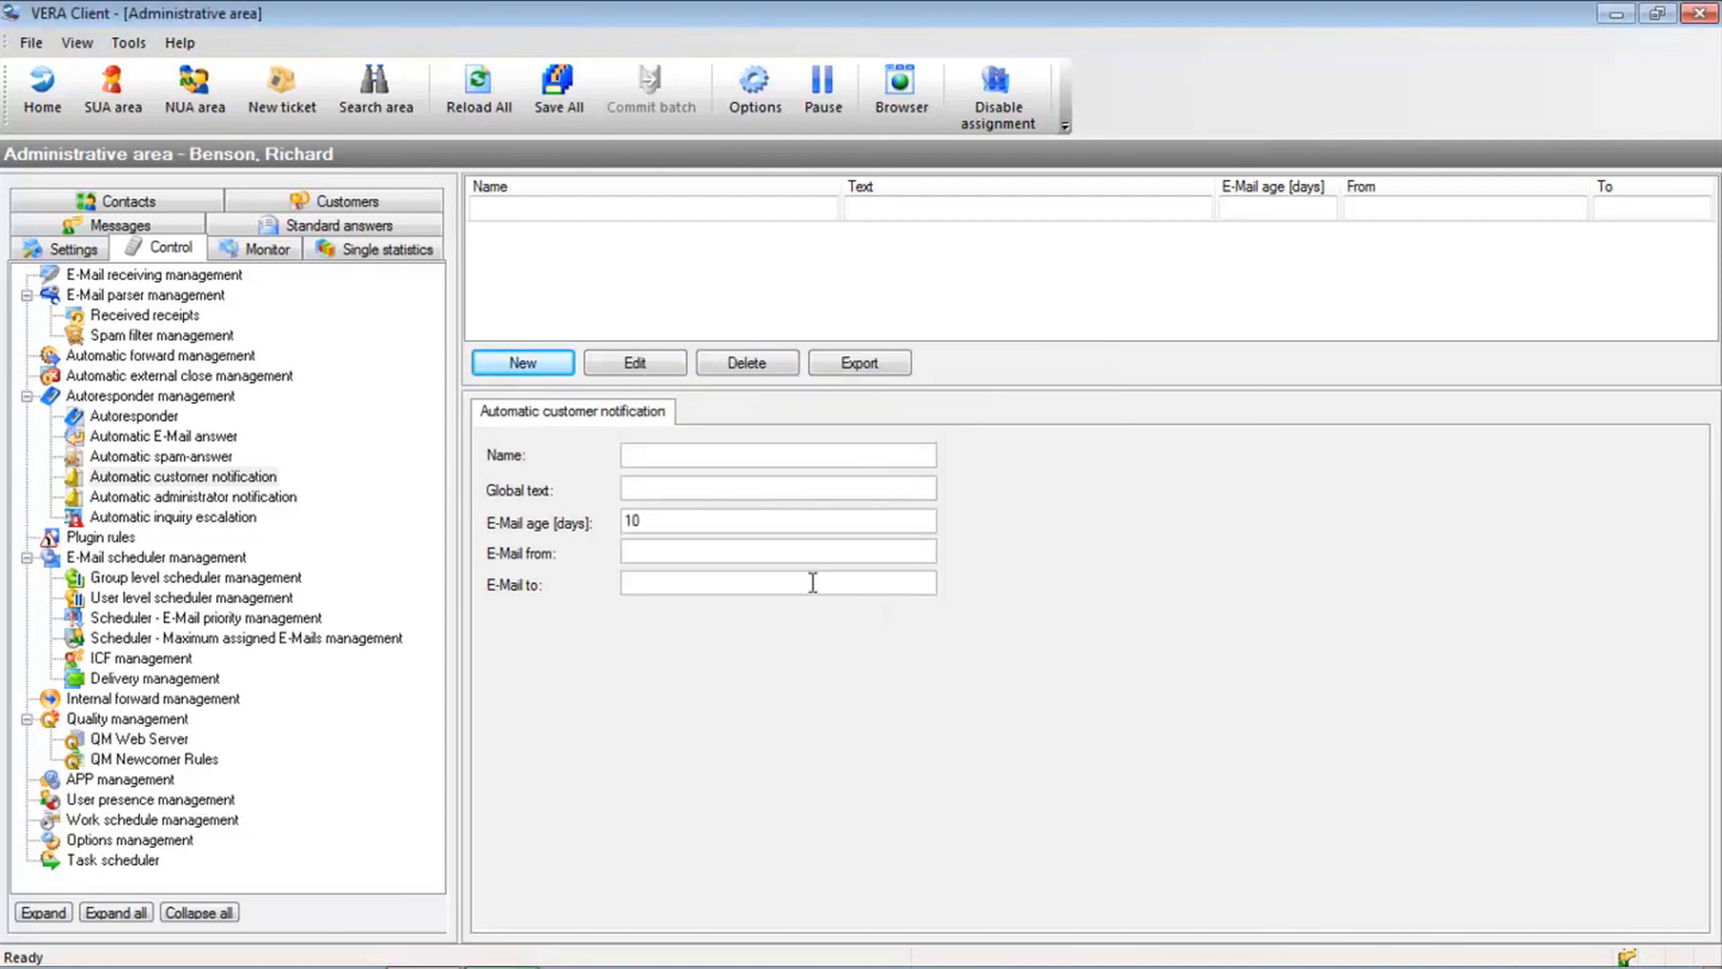
click(222, 501)
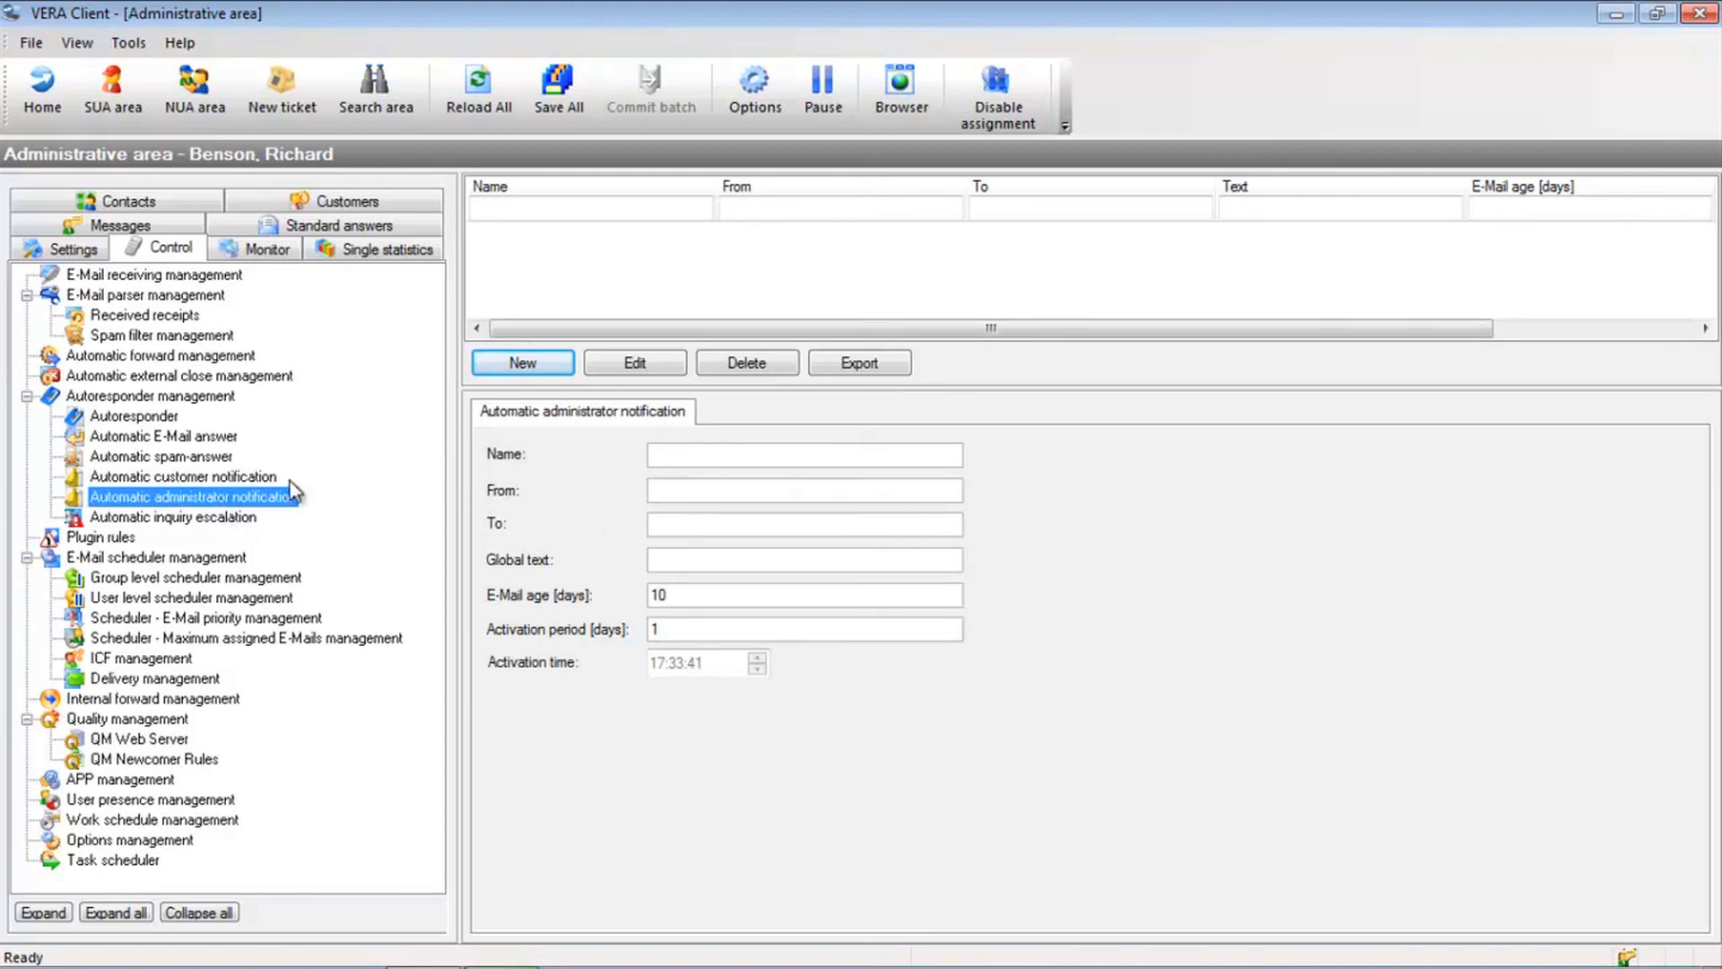
Try a new administrator notification with activation time 07:00:00 and 10-day e-mail age, then discard it
click(553, 366)
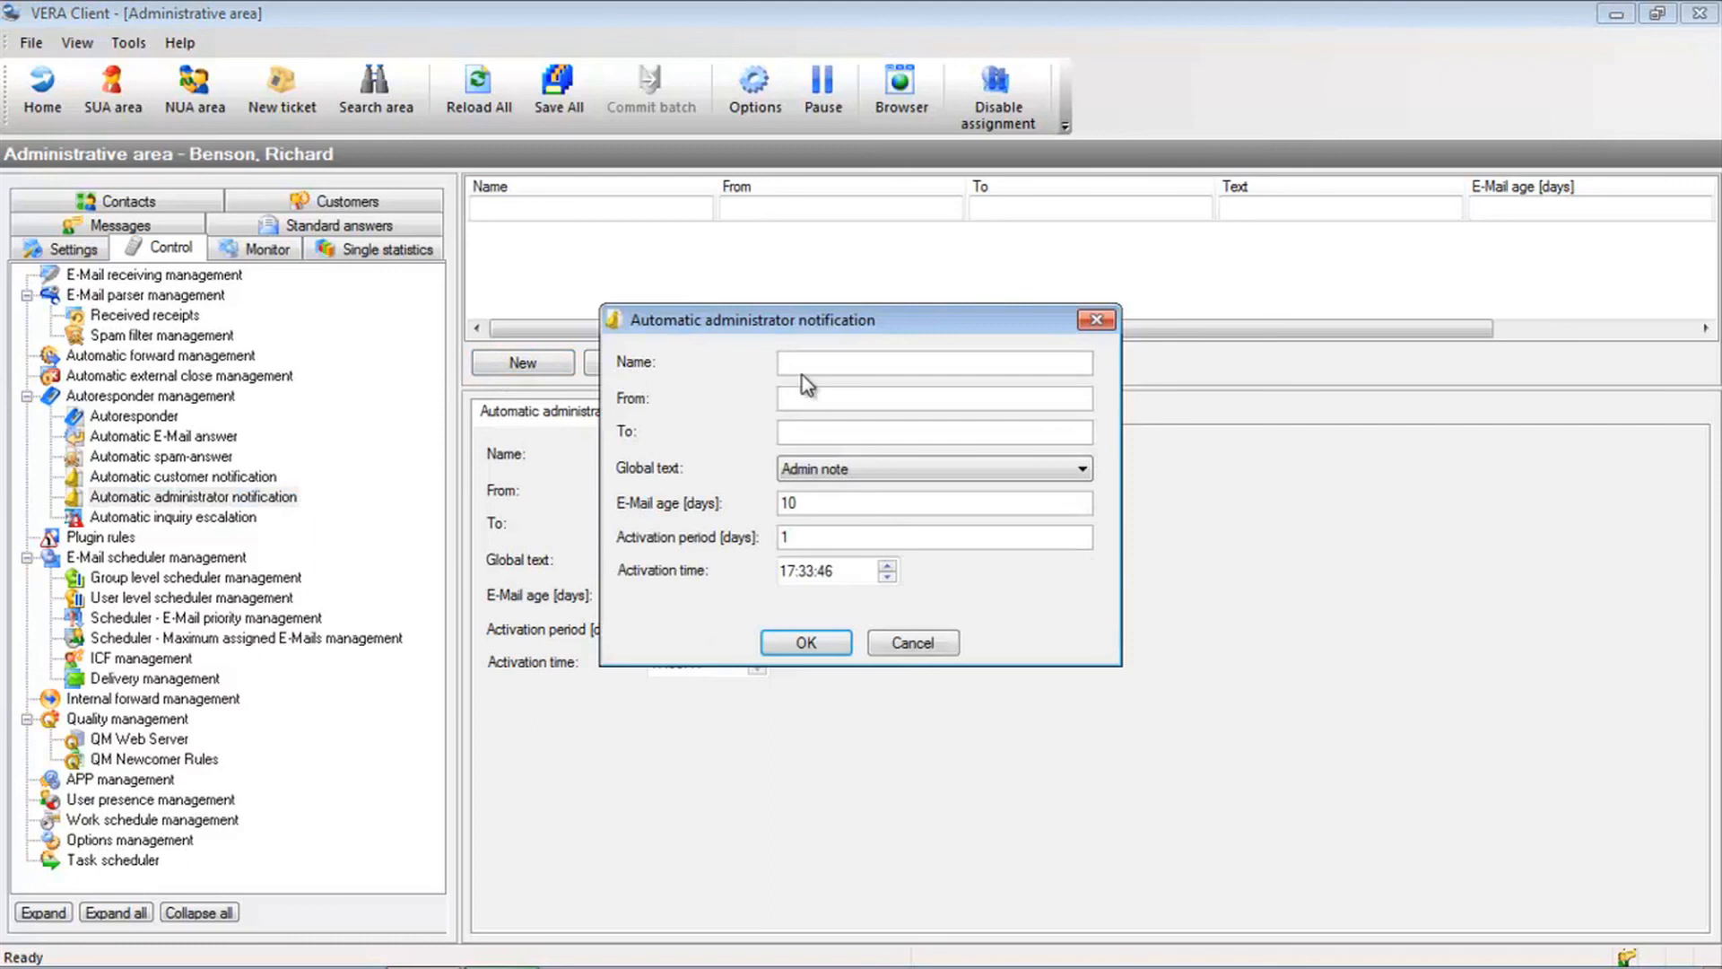
click(826, 397)
click(823, 430)
click(796, 572)
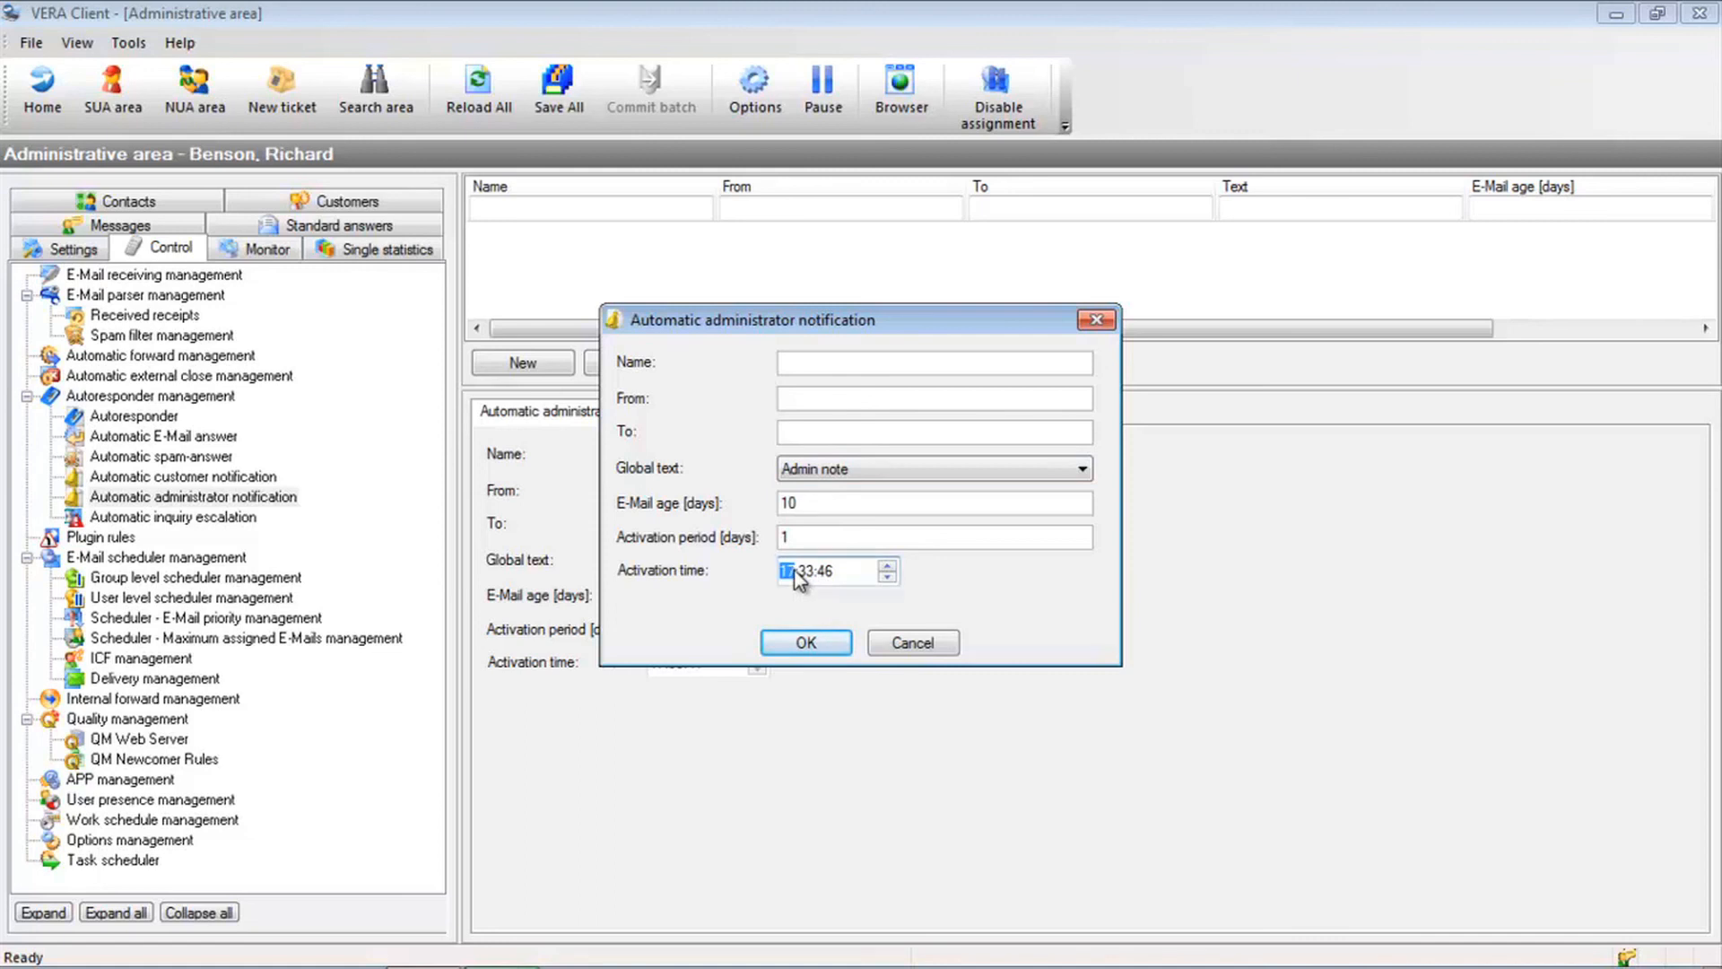
text(07:00:00)
click(798, 537)
double_click(794, 503)
click(908, 642)
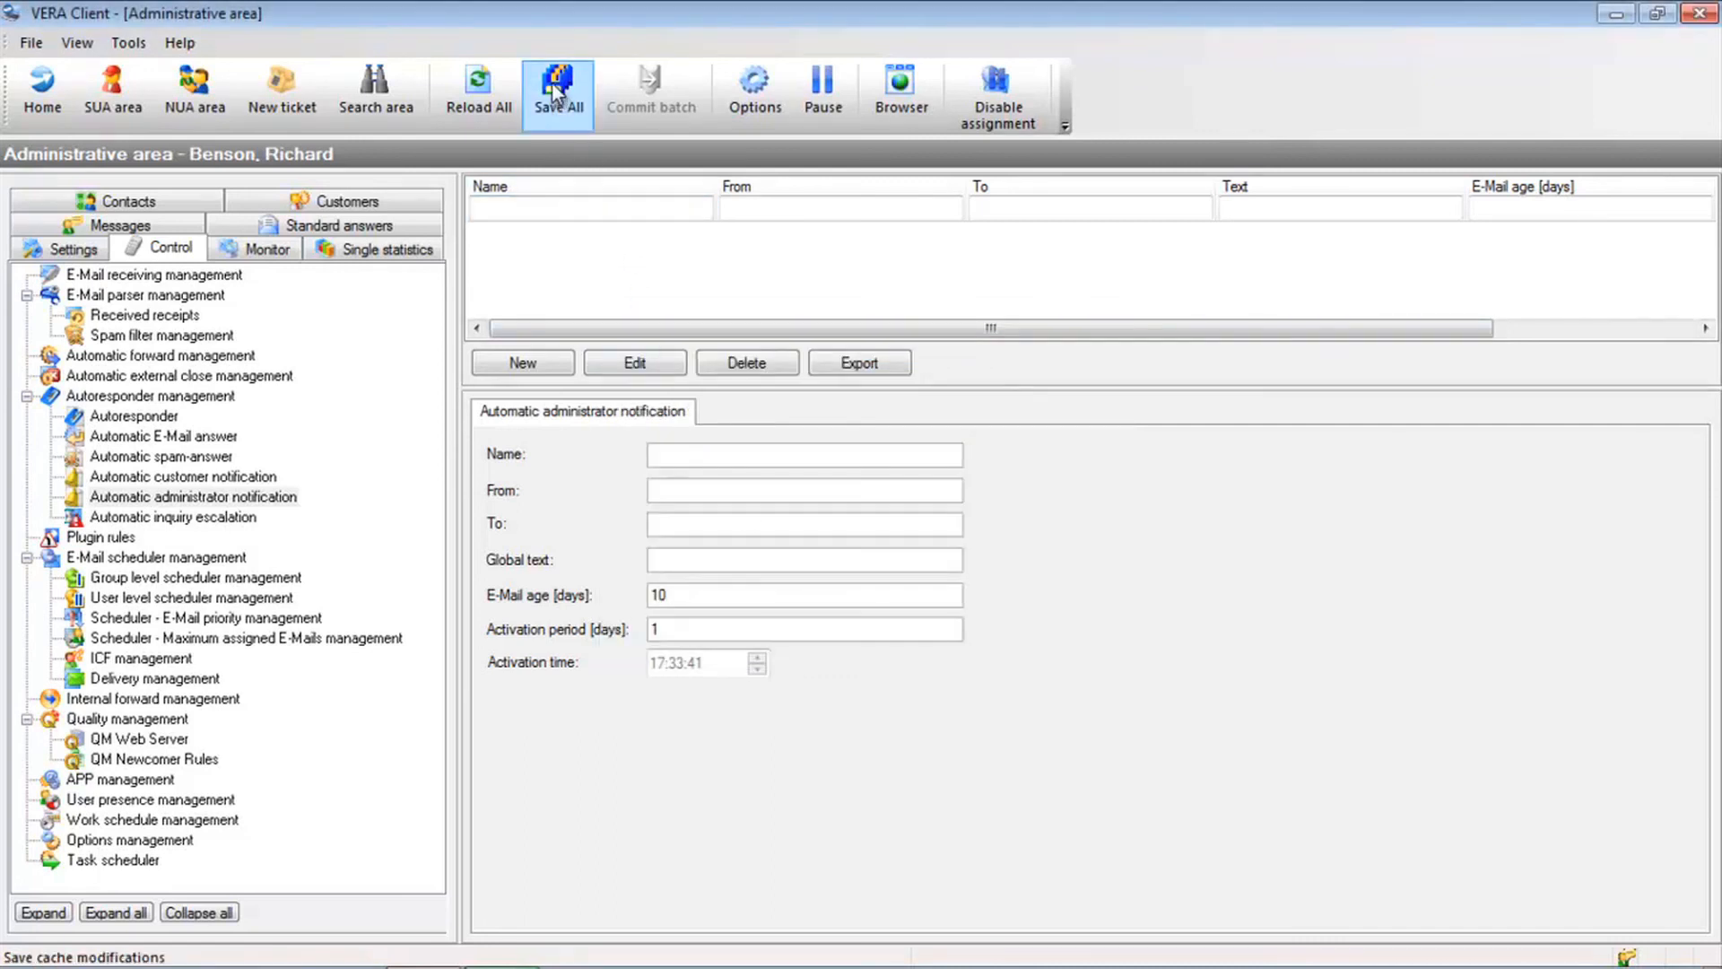